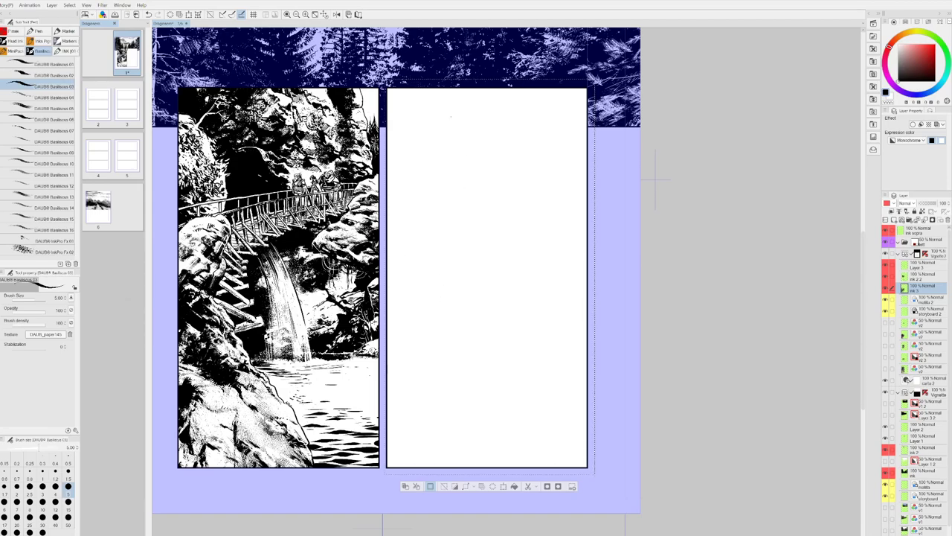
- Ink the left cliff's jagged outline and the curving shoreline contour in the empty right-hand panel
mouse_move(437, 88)
mouse_down()
mouse_move(427, 187)
mouse_move(421, 120)
mouse_move(419, 165)
mouse_move(420, 262)
mouse_move(437, 327)
mouse_move(387, 432)
mouse_up()
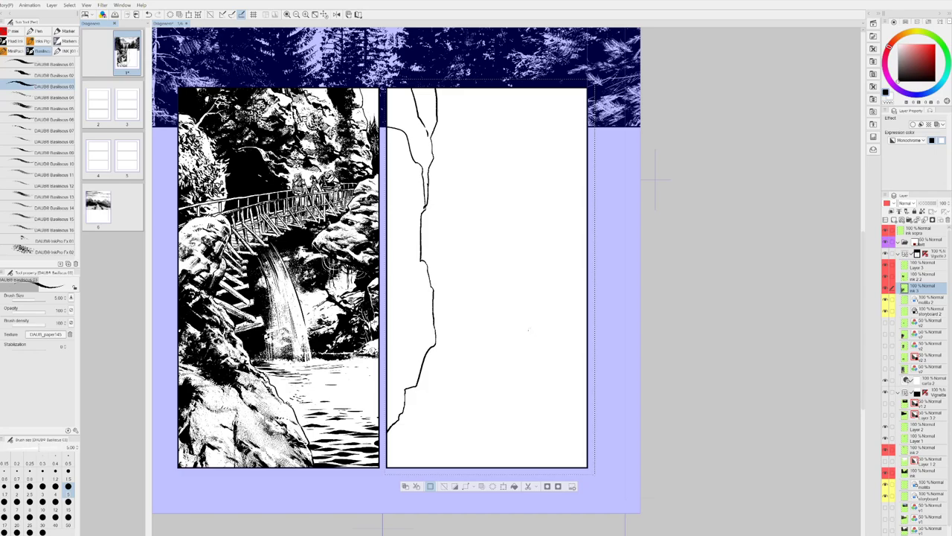
mouse_move(433, 355)
mouse_down()
mouse_move(504, 369)
mouse_move(539, 395)
mouse_move(576, 467)
mouse_up()
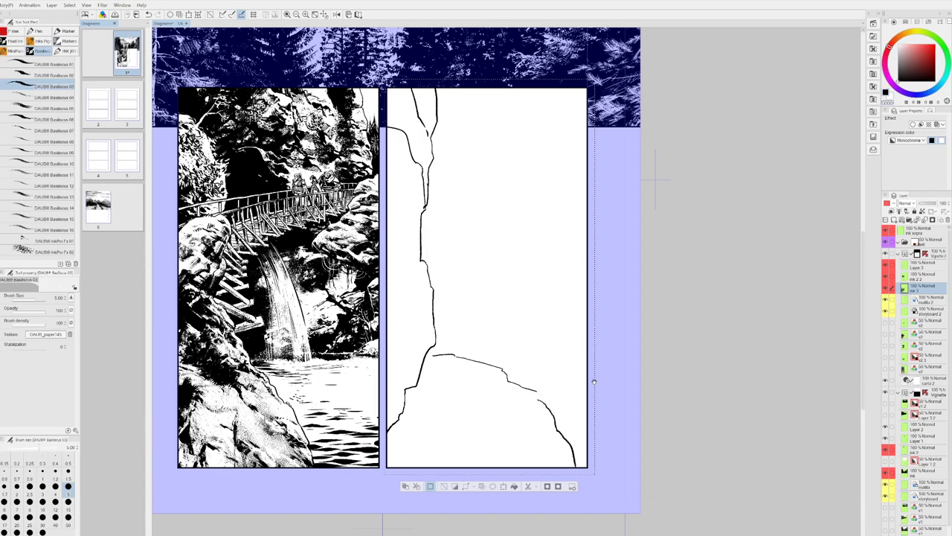
drag(597, 383, 523, 336)
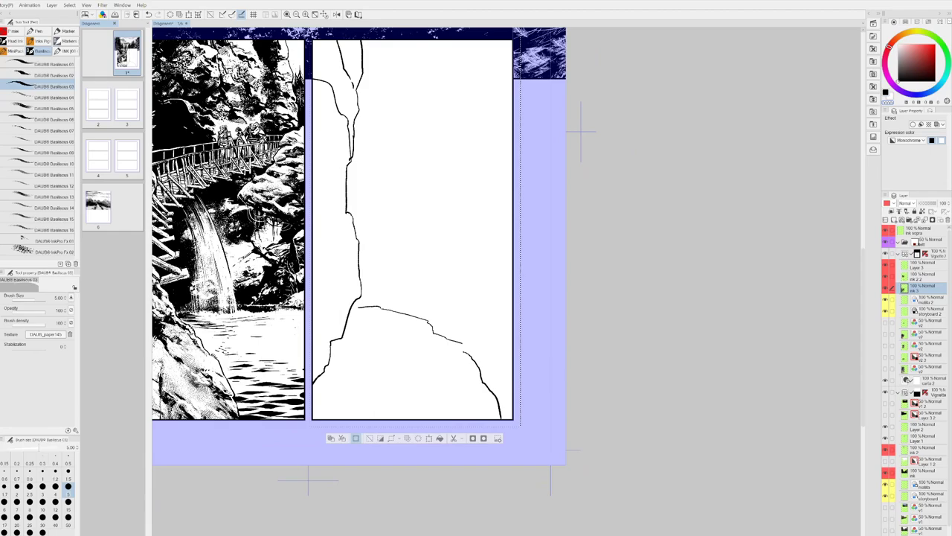
mouse_move(434, 330)
mouse_down()
mouse_move(473, 317)
mouse_move(433, 331)
mouse_up()
key(c)
key(ctrl+z)
- Outline the tall rock spire on the panel's right side, with an arched cave opening beside its base
drag(458, 313, 476, 218)
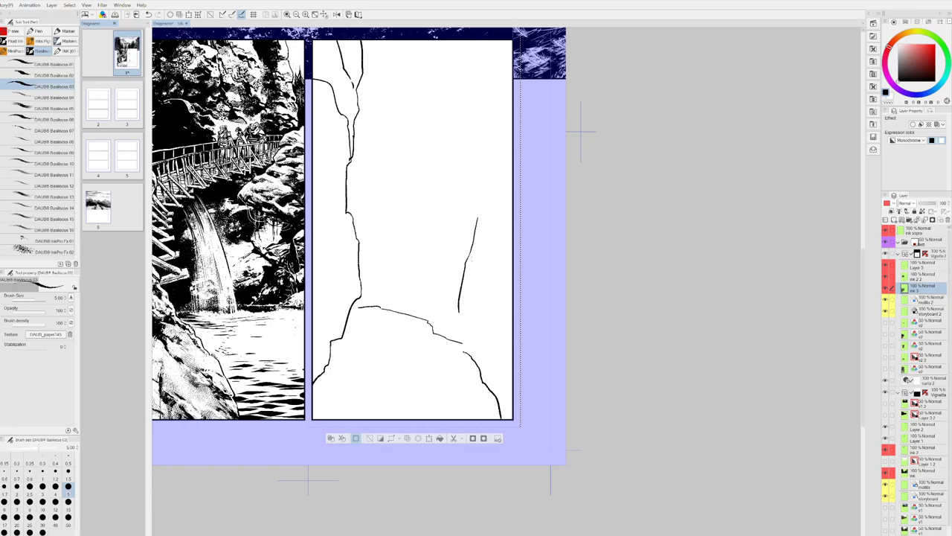
drag(466, 266, 487, 253)
drag(490, 291, 461, 293)
mouse_move(458, 100)
mouse_down()
mouse_move(427, 286)
mouse_move(429, 328)
mouse_up()
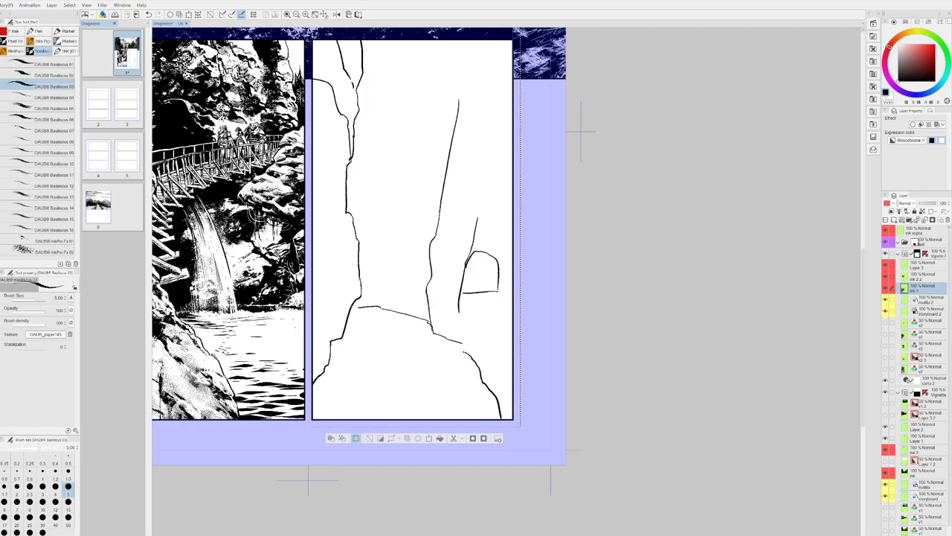
drag(461, 97, 508, 59)
mouse_move(459, 310)
mouse_down()
mouse_move(461, 343)
mouse_move(434, 332)
mouse_move(448, 346)
mouse_move(463, 337)
mouse_move(463, 351)
mouse_up()
- Draw a pointed rock pillar in the middle of the panel with the matita (grigio) pencil, redoing its left edge
key(e)
key(p)
key(p)
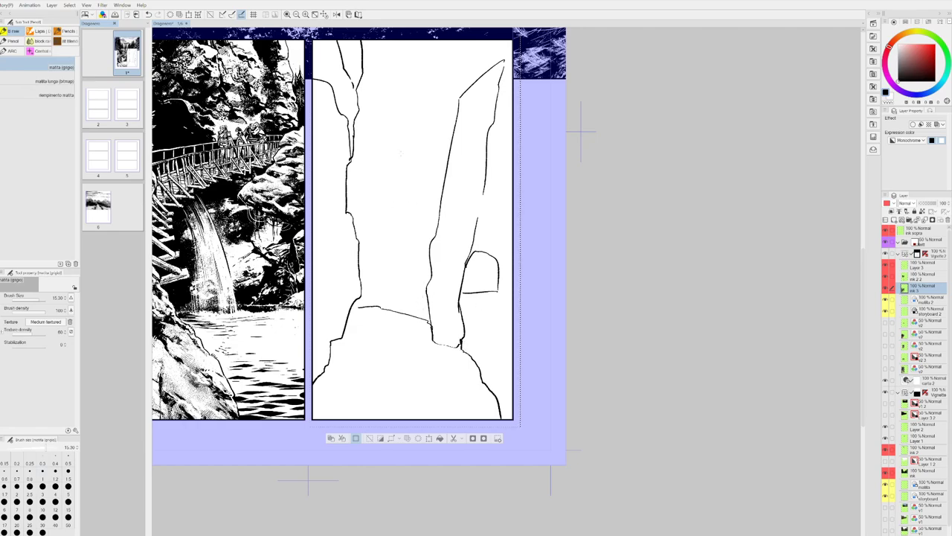
mouse_move(377, 209)
mouse_down()
mouse_move(377, 234)
mouse_move(416, 218)
mouse_up()
key(ctrl+z)
key(ctrl+z)
drag(376, 187, 384, 302)
mouse_move(376, 186)
mouse_down()
mouse_move(408, 154)
mouse_move(412, 313)
mouse_move(386, 309)
mouse_up()
key(c)
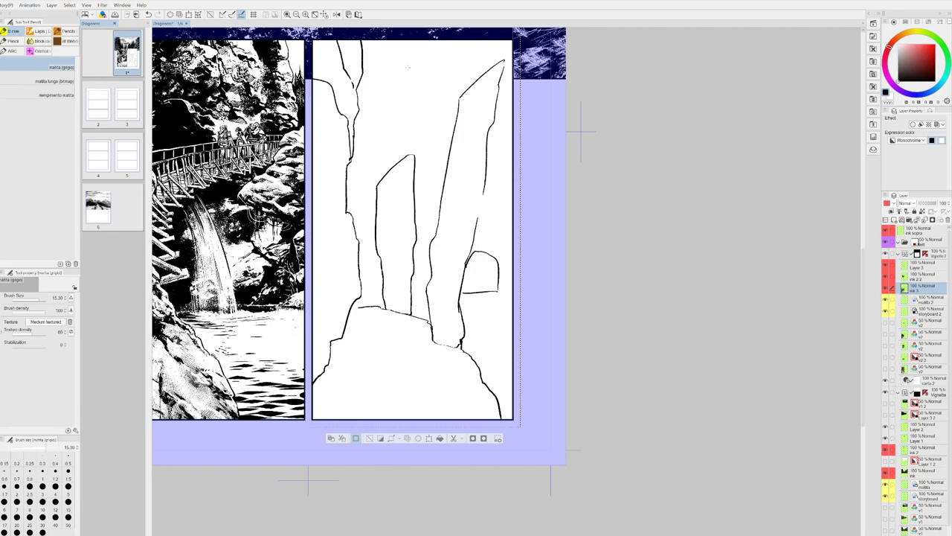
- Draw the background slope behind the pillar and add diagonal crack lines across the central and right rocks
drag(448, 41, 347, 191)
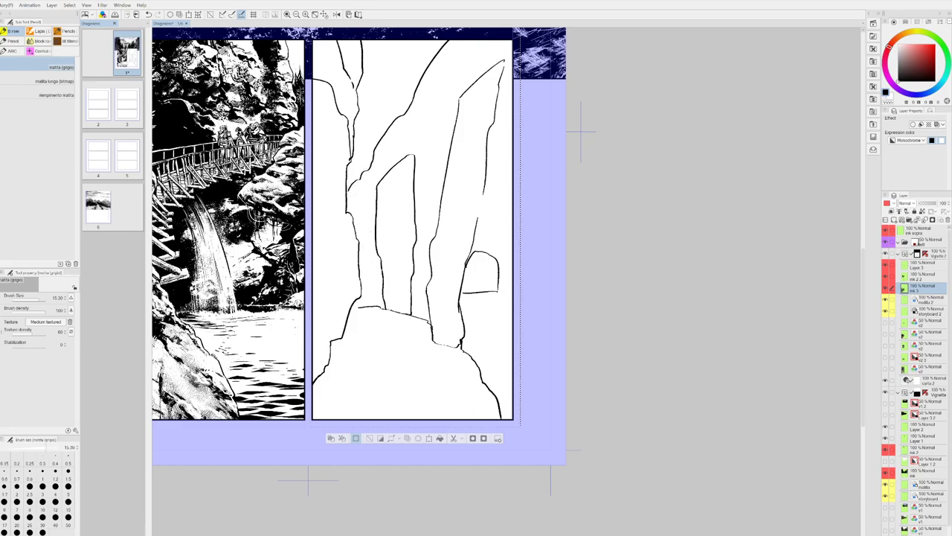
mouse_move(378, 253)
mouse_down()
mouse_move(439, 192)
mouse_move(512, 169)
mouse_up()
drag(471, 250, 513, 236)
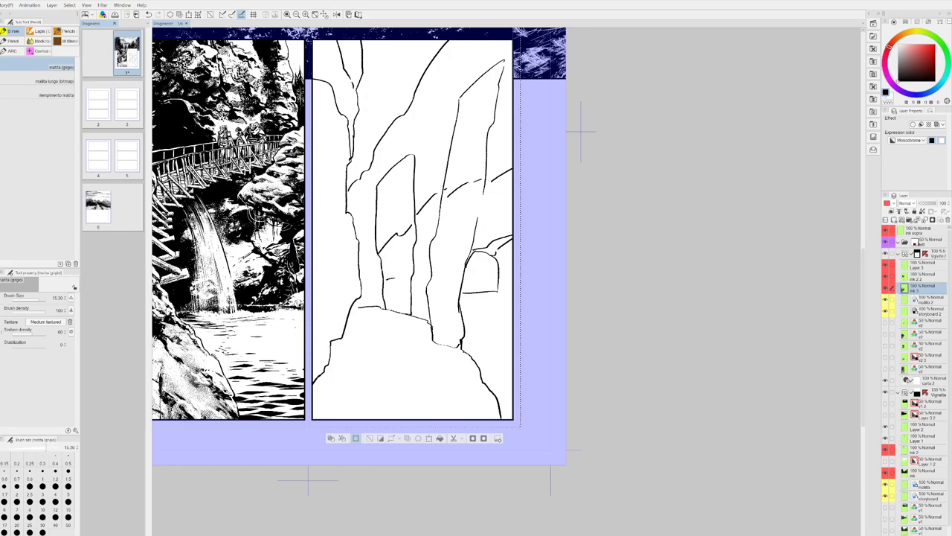
drag(365, 285, 373, 281)
drag(378, 227, 401, 199)
drag(400, 204, 407, 194)
mouse_move(374, 166)
mouse_down()
mouse_move(377, 182)
mouse_move(414, 154)
mouse_up()
mouse_move(418, 93)
mouse_down()
mouse_move(411, 154)
mouse_move(439, 158)
mouse_up()
drag(447, 68, 448, 95)
drag(470, 125, 512, 94)
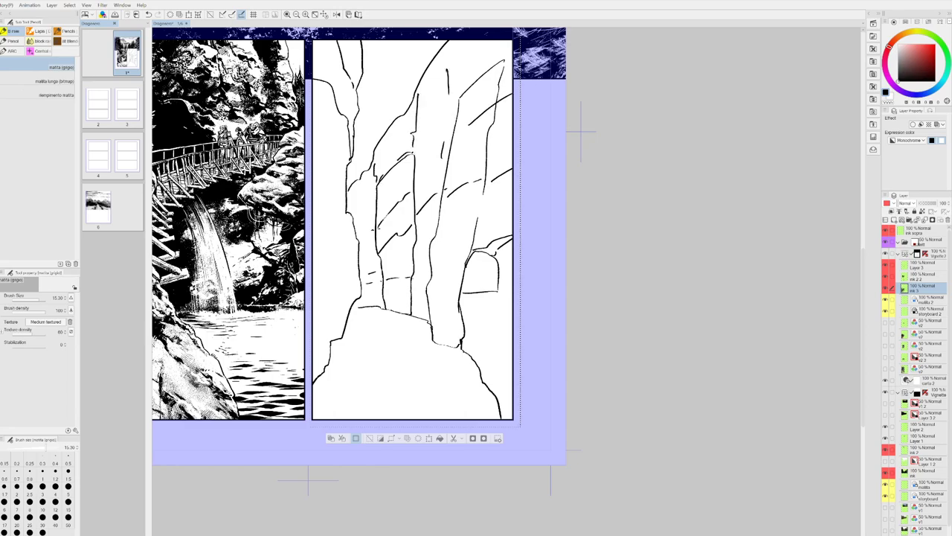
- Add inner contour lines to the left cliff's upper, middle and lower parts
drag(320, 164, 344, 215)
drag(318, 300, 313, 312)
drag(339, 40, 346, 65)
- Ink black shadows on the upper left cliff with the DAUB Basilicus 03 brush, trimming them with transparent colour
key(p)
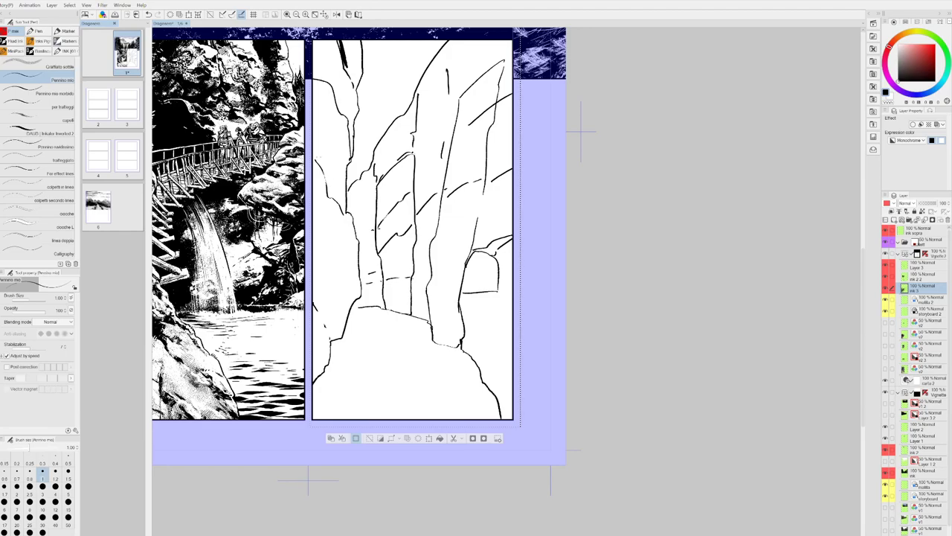
click(38, 51)
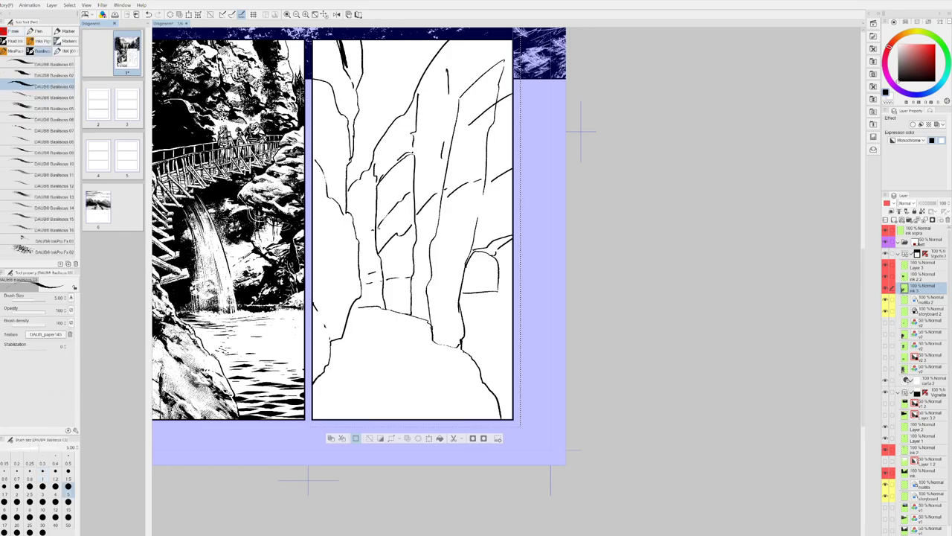
mouse_move(340, 42)
mouse_down()
mouse_move(352, 83)
mouse_move(323, 80)
mouse_move(350, 119)
mouse_move(351, 153)
mouse_move(357, 106)
mouse_up()
key(c)
mouse_move(347, 63)
mouse_down()
mouse_move(353, 72)
mouse_move(352, 64)
mouse_move(332, 77)
mouse_up()
key(c)
key(c)
drag(326, 72, 336, 80)
drag(335, 73, 338, 86)
key(c)
key(c)
drag(334, 49, 337, 56)
- Brush solid black shadow patches down the left cliff, from its middle to the water's edge
drag(320, 98, 319, 161)
drag(317, 139, 351, 227)
drag(348, 227, 357, 248)
mouse_move(323, 220)
mouse_down()
mouse_move(359, 295)
mouse_move(321, 308)
mouse_move(335, 336)
mouse_up()
drag(319, 291, 335, 320)
drag(330, 320, 344, 338)
mouse_move(312, 287)
mouse_down()
mouse_move(343, 330)
mouse_move(325, 359)
mouse_move(331, 365)
mouse_up()
mouse_move(312, 332)
mouse_down()
mouse_move(327, 354)
mouse_move(320, 380)
mouse_up()
drag(314, 370, 323, 380)
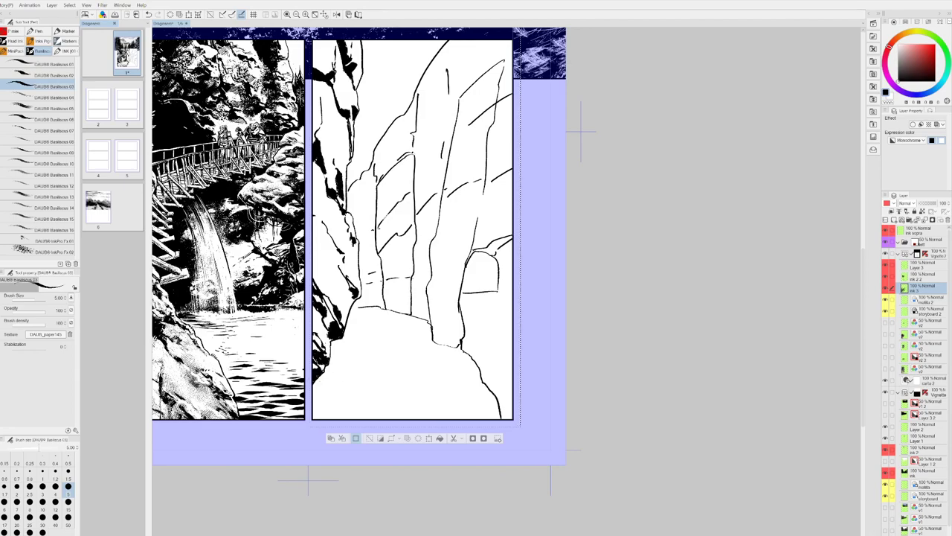
- Refine the shadows at the left cliff's base, alternating black strokes with transparent-colour corrections
drag(324, 333, 330, 344)
drag(321, 322, 333, 352)
key(c)
key(c)
mouse_move(332, 338)
mouse_down()
mouse_move(339, 349)
mouse_move(324, 368)
mouse_up()
key(c)
key(c)
key(x)
key(x)
drag(315, 274, 349, 315)
key(c)
key(c)
drag(352, 312, 347, 324)
key(c)
key(c)
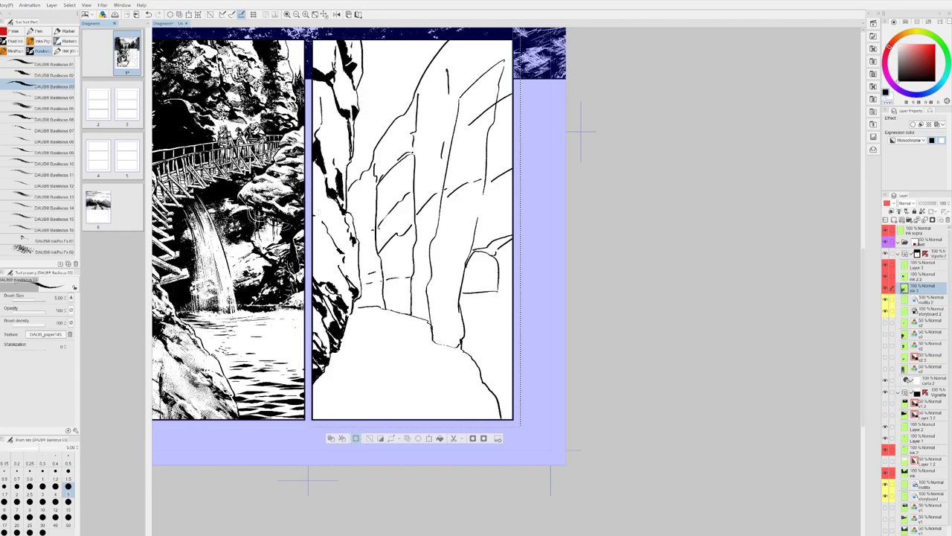
- Add more black shadow patches along the outer side of the left cliff's upper and middle sections
drag(318, 207, 340, 248)
mouse_move(323, 160)
mouse_down()
mouse_move(335, 183)
mouse_move(335, 157)
mouse_move(342, 168)
mouse_up()
drag(322, 126, 334, 150)
drag(311, 110, 318, 116)
mouse_move(317, 84)
mouse_down()
mouse_move(329, 128)
mouse_move(331, 107)
mouse_move(329, 128)
mouse_up()
drag(313, 112, 322, 128)
drag(321, 121, 332, 134)
- Ink diagonal black shadows along the cracks in the upper part of the central rock pillar
mouse_move(331, 135)
mouse_down()
mouse_move(349, 165)
mouse_move(386, 168)
mouse_move(416, 126)
mouse_up()
mouse_move(398, 146)
mouse_down()
mouse_move(404, 138)
mouse_move(401, 146)
mouse_up()
mouse_move(376, 174)
mouse_down()
mouse_move(392, 155)
mouse_move(379, 170)
mouse_up()
mouse_move(378, 224)
mouse_down()
mouse_move(410, 188)
mouse_move(391, 205)
mouse_up()
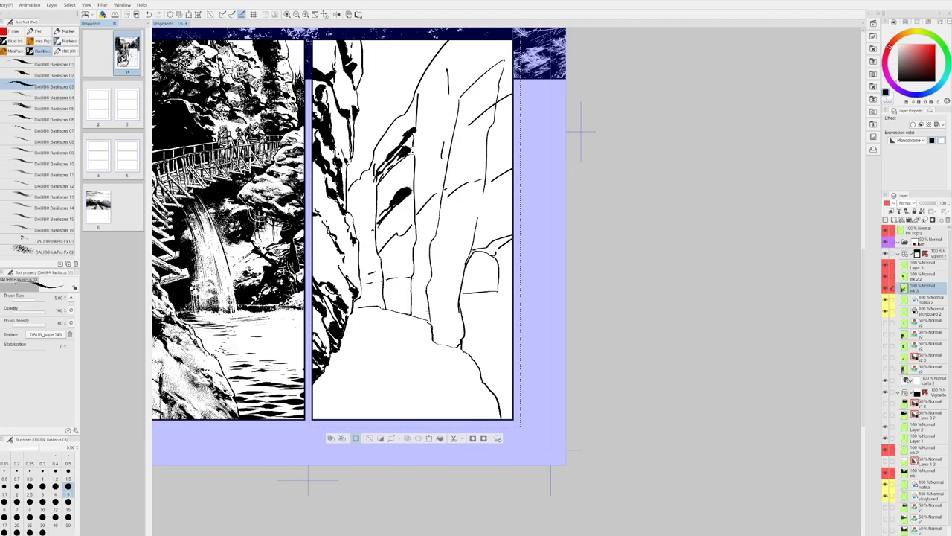
- Fill the arched cave opening with black and shape the shadows on the rocks around it
mouse_move(463, 257)
mouse_down()
mouse_move(473, 290)
mouse_move(479, 253)
mouse_move(485, 291)
mouse_move(491, 257)
mouse_move(499, 287)
mouse_up()
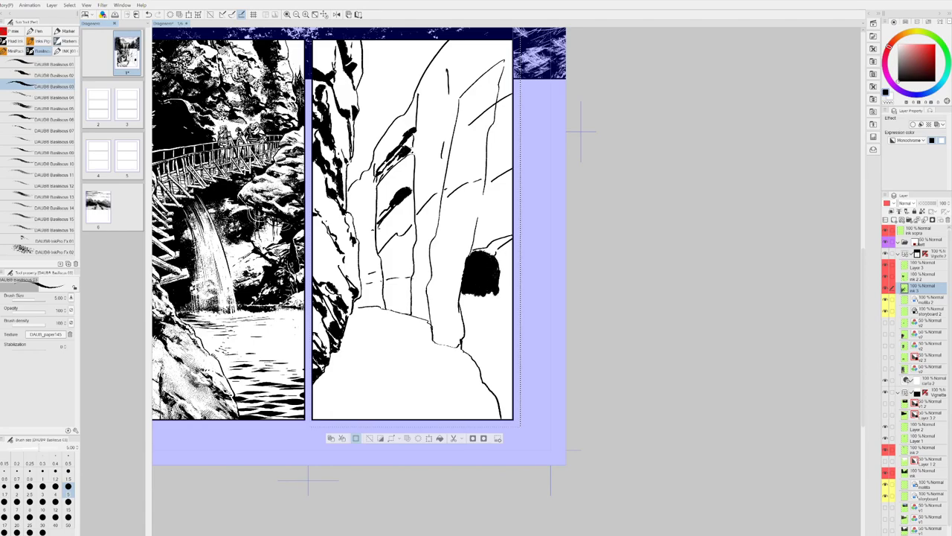
mouse_move(467, 256)
mouse_down()
mouse_move(462, 272)
mouse_move(498, 239)
mouse_move(496, 282)
mouse_up()
mouse_move(512, 244)
mouse_down()
mouse_move(500, 269)
mouse_move(473, 248)
mouse_up()
key(c)
key(c)
mouse_move(492, 237)
mouse_down()
mouse_move(465, 261)
mouse_move(475, 295)
mouse_move(466, 316)
mouse_up()
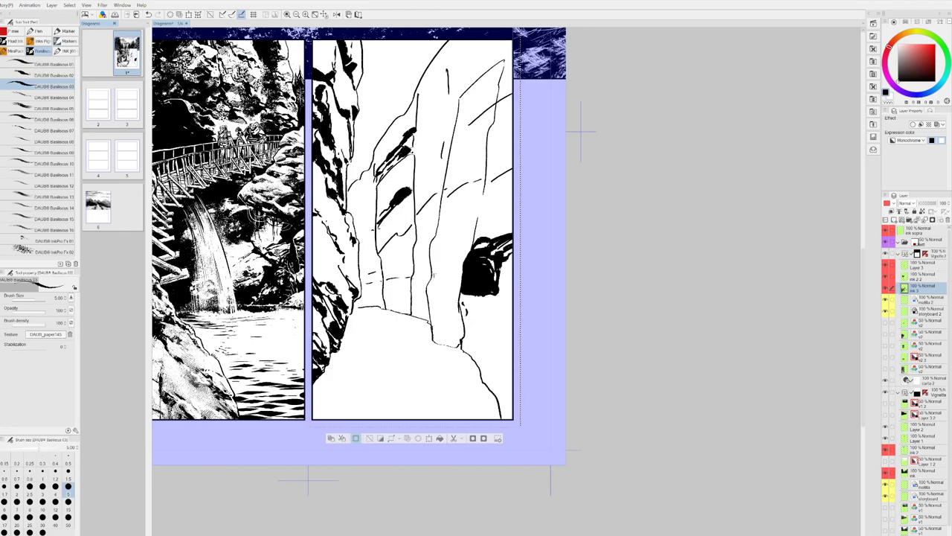
- Add black shadows and texture to the rock block at the foot of the right spire
mouse_move(433, 273)
mouse_down()
mouse_move(446, 267)
mouse_move(461, 347)
mouse_move(446, 340)
mouse_move(461, 348)
mouse_move(440, 342)
mouse_move(448, 343)
mouse_move(440, 320)
mouse_move(451, 337)
mouse_move(439, 263)
mouse_move(459, 258)
mouse_up()
mouse_move(446, 268)
mouse_down()
mouse_move(459, 263)
mouse_move(466, 307)
mouse_move(490, 308)
mouse_move(500, 336)
mouse_move(503, 316)
mouse_move(508, 331)
mouse_move(471, 329)
mouse_move(461, 354)
mouse_up()
key(c)
- Darken the lower right bank along the shoreline with heavy black shadow strokes down to the panel corner
mouse_move(477, 347)
mouse_down()
mouse_move(468, 360)
mouse_move(465, 347)
mouse_move(482, 367)
mouse_move(483, 357)
mouse_move(506, 418)
mouse_up()
key(c)
key(c)
drag(509, 390, 497, 391)
drag(512, 326, 487, 375)
drag(512, 342, 491, 383)
drag(512, 353, 498, 392)
drag(512, 379, 500, 412)
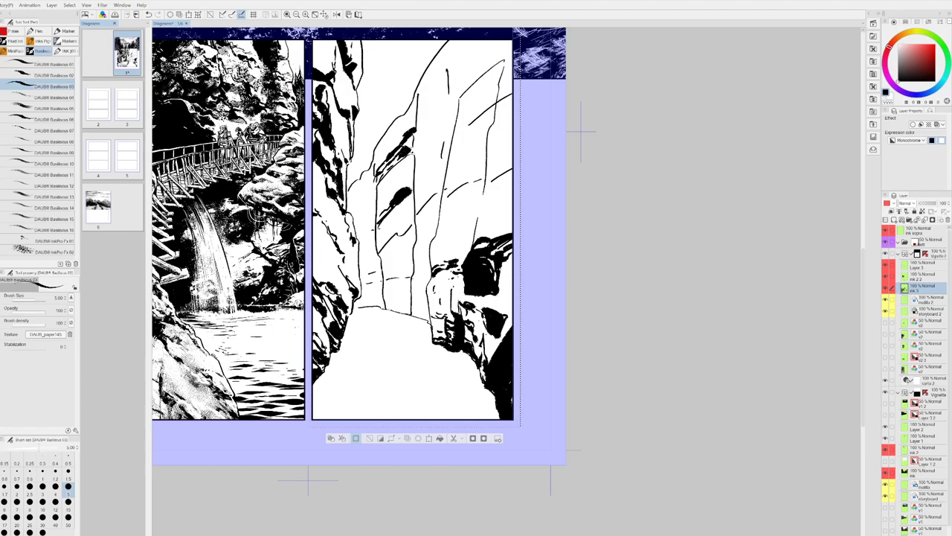
- Ink dark rock shadows along the far waterline between the left cliff and the right spire
mouse_move(427, 290)
mouse_down()
mouse_move(430, 324)
mouse_move(415, 301)
mouse_move(428, 310)
mouse_move(395, 307)
mouse_move(412, 315)
mouse_up()
mouse_move(356, 292)
mouse_down()
mouse_move(381, 294)
mouse_move(371, 304)
mouse_up()
drag(368, 298, 381, 306)
drag(374, 303, 386, 308)
drag(377, 297, 392, 296)
mouse_move(388, 291)
mouse_down()
mouse_move(392, 300)
mouse_move(382, 306)
mouse_move(380, 285)
mouse_move(374, 303)
mouse_move(400, 308)
mouse_up()
key(c)
key(c)
key(c)
key(c)
- Add small black cracks and shadows to the base of the central pillar, trimming them with transparent colour
mouse_move(399, 285)
mouse_down()
mouse_move(404, 308)
mouse_move(408, 297)
mouse_up()
mouse_move(401, 292)
mouse_down()
mouse_move(408, 306)
mouse_move(398, 271)
mouse_up()
key(c)
key(c)
mouse_move(381, 280)
mouse_down()
mouse_move(402, 274)
mouse_move(389, 275)
mouse_up()
mouse_move(398, 281)
mouse_down()
mouse_move(409, 275)
mouse_move(397, 269)
mouse_move(411, 270)
mouse_up()
key(c)
key(c)
- Fill the hollow in the central pillar's lower half with black shadows and clean up its edges
mouse_move(394, 271)
mouse_down()
mouse_move(404, 263)
mouse_move(394, 241)
mouse_up()
mouse_move(394, 247)
mouse_down()
mouse_move(418, 228)
mouse_move(413, 235)
mouse_up()
mouse_move(407, 233)
mouse_down()
mouse_move(416, 226)
mouse_move(413, 237)
mouse_up()
mouse_move(410, 248)
mouse_down()
mouse_move(410, 223)
mouse_move(387, 240)
mouse_move(406, 224)
mouse_up()
drag(411, 227, 418, 220)
key(c)
key(c)
drag(391, 256, 413, 251)
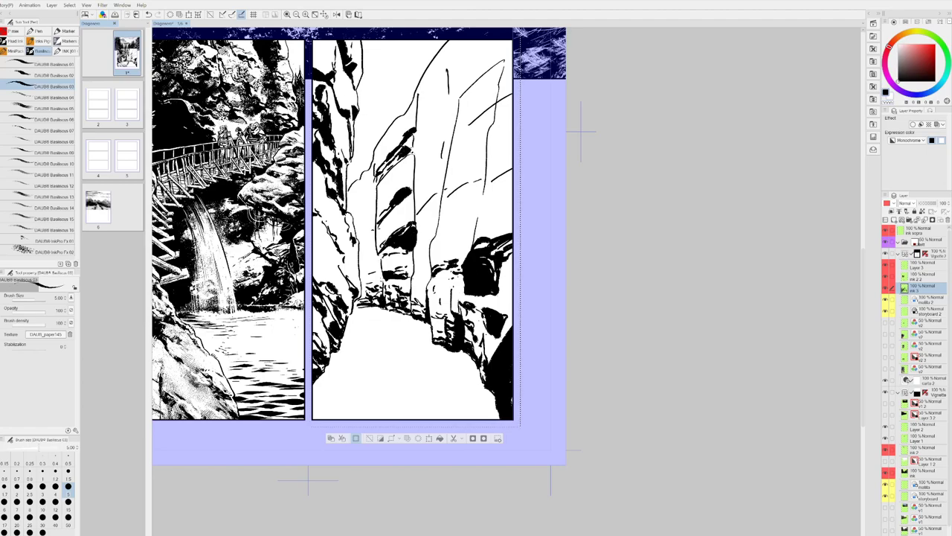
- Brush diagonal black shadows onto the rock face between the central pillar and the right spire
drag(415, 195, 423, 174)
drag(413, 213, 413, 180)
drag(407, 187, 416, 180)
drag(424, 203, 434, 165)
drag(429, 171, 436, 164)
drag(422, 195, 429, 183)
drag(423, 195, 427, 184)
key(c)
drag(426, 185, 439, 169)
key(c)
mouse_move(423, 202)
mouse_down()
mouse_move(449, 159)
mouse_move(444, 139)
mouse_up()
drag(432, 166, 448, 150)
mouse_move(440, 157)
mouse_down()
mouse_move(447, 145)
mouse_move(440, 151)
mouse_up()
- Ink shadow marks on the narrow rock strip between the left cliff and the central pillar
key(x)
mouse_move(377, 213)
mouse_down()
mouse_move(377, 187)
mouse_move(365, 197)
mouse_up()
key(x)
drag(363, 195, 371, 213)
- Fill the crevice above the right spire with black and break up its upper part with rock texture
mouse_move(446, 59)
mouse_down()
mouse_move(455, 104)
mouse_move(467, 75)
mouse_up()
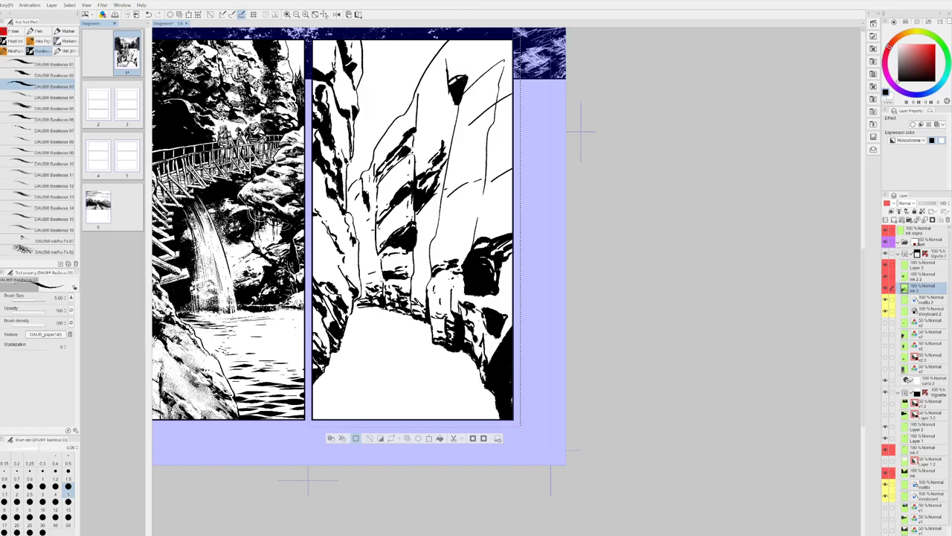
drag(445, 38, 457, 69)
mouse_move(455, 72)
mouse_down()
mouse_move(465, 66)
mouse_move(451, 94)
mouse_move(466, 63)
mouse_up()
key(c)
key(c)
mouse_move(460, 67)
mouse_down()
mouse_move(466, 59)
mouse_move(466, 69)
mouse_up()
key(c)
key(c)
- Add shadow strokes to the upper and lower parts of the rock face beside the central pillar
drag(424, 136, 453, 122)
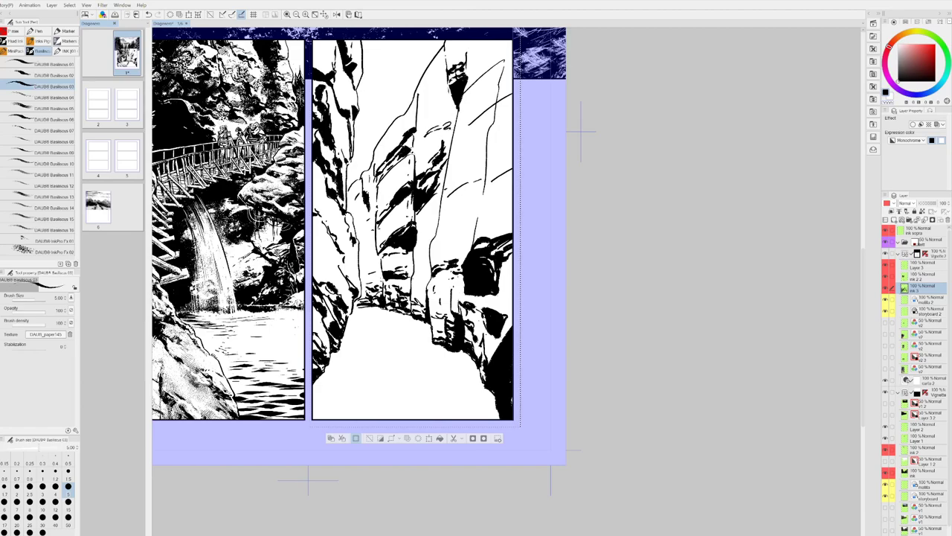
mouse_move(418, 224)
mouse_down()
mouse_move(429, 236)
mouse_move(436, 213)
mouse_up()
mouse_move(431, 219)
mouse_down()
mouse_move(485, 180)
mouse_move(480, 189)
mouse_move(485, 181)
mouse_move(474, 178)
mouse_move(441, 190)
mouse_move(442, 202)
mouse_up()
key(c)
key(c)
key(c)
key(c)
- Ink black shadows across the right spire's middle and on the rock wall above the cave
mouse_move(449, 151)
mouse_down()
mouse_move(447, 166)
mouse_move(468, 152)
mouse_move(485, 155)
mouse_move(482, 162)
mouse_up()
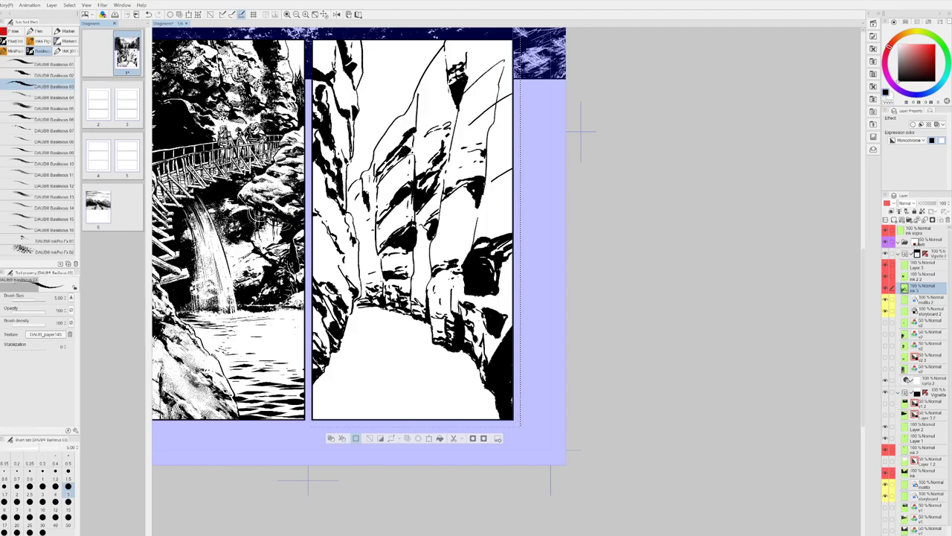
drag(458, 227, 507, 221)
drag(504, 225, 508, 215)
mouse_move(499, 223)
mouse_down()
mouse_move(512, 206)
mouse_move(487, 207)
mouse_move(497, 204)
mouse_move(503, 171)
mouse_up()
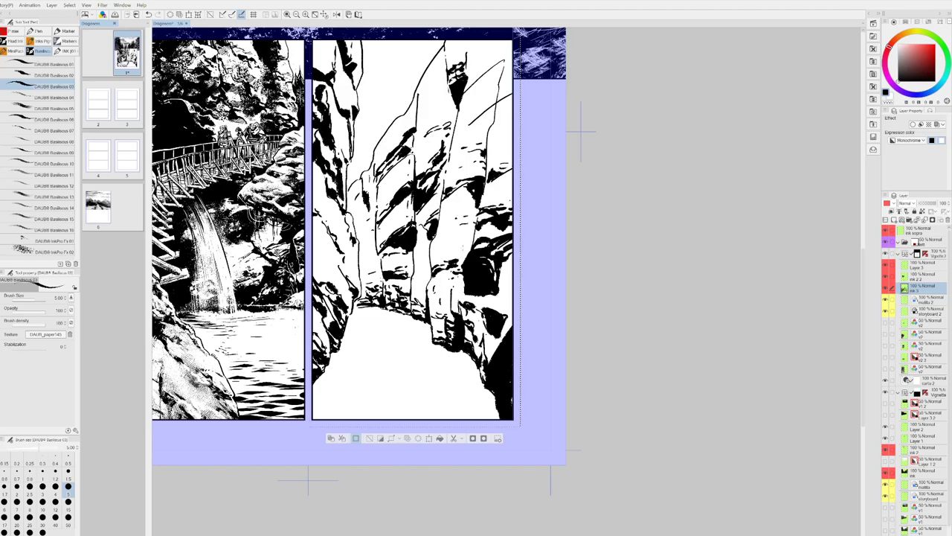
- Ink short broken shadow strokes across the lower middle of the right spire
drag(451, 250, 463, 233)
mouse_move(453, 246)
mouse_down()
mouse_move(465, 216)
mouse_move(460, 232)
mouse_up()
mouse_move(456, 238)
mouse_down()
mouse_move(464, 229)
mouse_move(451, 227)
mouse_up()
drag(446, 224, 452, 213)
key(c)
key(c)
- Add black shadow strokes to the lower part of the central pillar, from its middle to its base
mouse_move(421, 256)
mouse_down()
mouse_move(430, 278)
mouse_move(414, 278)
mouse_up()
drag(420, 255, 415, 264)
drag(424, 259, 418, 257)
mouse_move(424, 251)
mouse_down()
mouse_move(415, 255)
mouse_move(423, 259)
mouse_up()
mouse_move(429, 256)
mouse_down()
mouse_move(427, 295)
mouse_move(413, 288)
mouse_up()
drag(418, 290, 414, 297)
drag(424, 293, 420, 301)
mouse_move(426, 296)
mouse_down()
mouse_move(422, 305)
mouse_move(409, 291)
mouse_move(410, 310)
mouse_up()
- Darken the narrow rock strip beside the left cliff with shadow marks running down to its base
drag(356, 191, 368, 266)
drag(366, 230, 370, 248)
drag(365, 241, 373, 250)
mouse_move(367, 245)
mouse_down()
mouse_move(385, 289)
mouse_move(372, 292)
mouse_move(386, 313)
mouse_move(372, 311)
mouse_move(384, 313)
mouse_up()
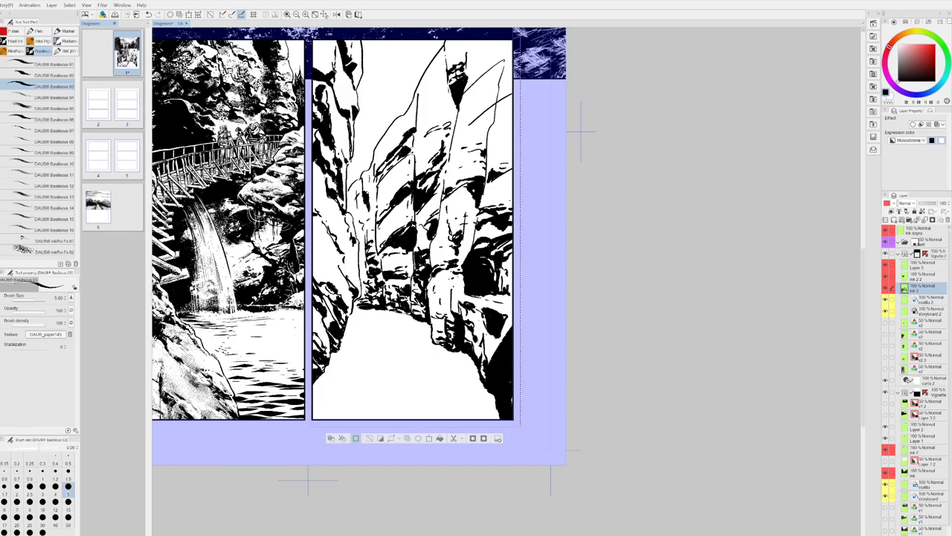
- Ink and break up small shadow marks on the upper rock wall to the right of the right spire
drag(499, 94, 481, 109)
mouse_move(480, 107)
mouse_down()
mouse_move(471, 115)
mouse_move(499, 91)
mouse_move(451, 136)
mouse_move(477, 120)
mouse_up()
key(c)
key(c)
key(c)
key(c)
key(c)
mouse_move(496, 106)
mouse_down()
mouse_move(476, 103)
mouse_move(501, 100)
mouse_move(500, 118)
mouse_up()
key(c)
key(c)
drag(512, 107, 503, 111)
- Add slanting shadow strokes to the rock in the panel's upper-right corner
mouse_move(513, 88)
mouse_down()
mouse_move(505, 96)
mouse_move(469, 86)
mouse_up()
drag(509, 54, 492, 65)
drag(513, 50, 509, 51)
drag(512, 40, 491, 59)
mouse_move(497, 57)
mouse_down()
mouse_move(474, 75)
mouse_move(495, 48)
mouse_up()
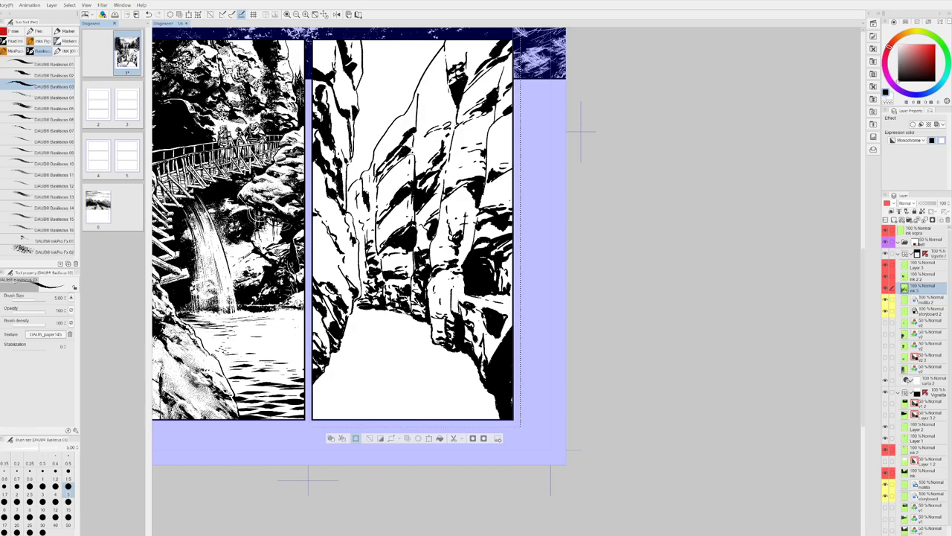
- Select the DAUB Basiliscus 04 brush and try textured strokes along the central rock's sloping edge, undoing each one
drag(576, 180, 658, 239)
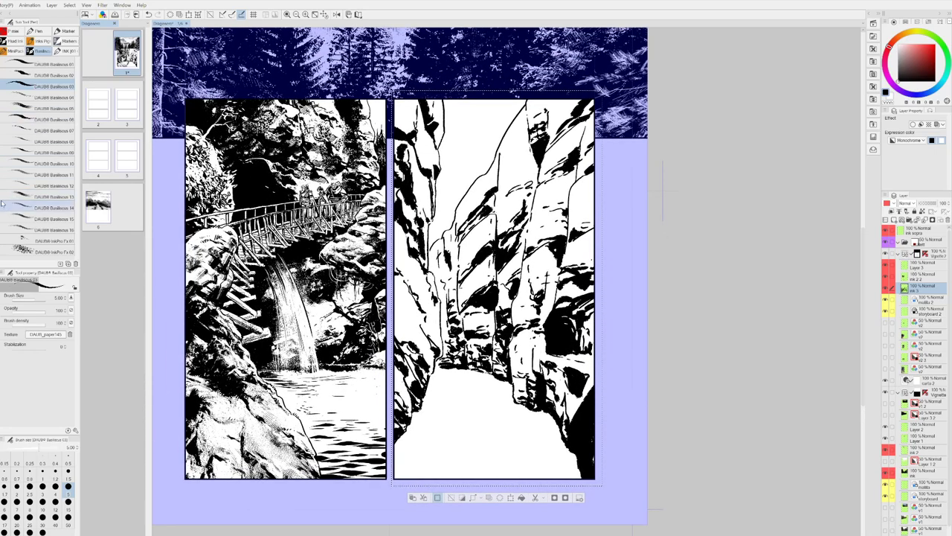
click(46, 97)
drag(463, 169, 447, 208)
key(ctrl+z)
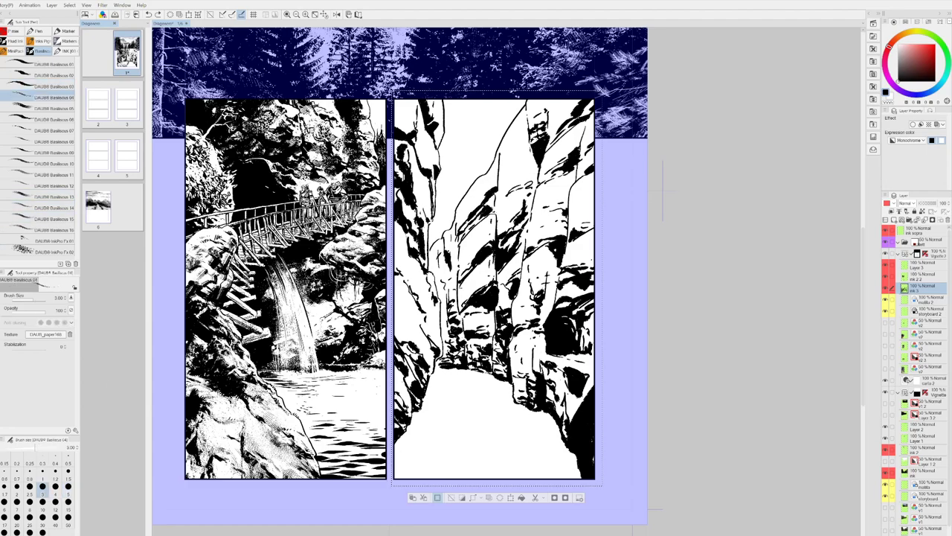
drag(461, 146, 489, 123)
key(ctrl+z)
- Texture the left cliff's inner edge and middle with dry-brush strokes at size 3, alternating ink and transparent strokes
mouse_move(432, 100)
mouse_down()
mouse_move(428, 115)
mouse_move(399, 129)
mouse_move(433, 169)
mouse_move(427, 211)
mouse_move(409, 215)
mouse_move(419, 236)
mouse_move(396, 254)
mouse_move(436, 297)
mouse_move(441, 345)
mouse_up()
key(c)
key(c)
drag(424, 313, 440, 334)
drag(412, 287, 426, 307)
drag(421, 303, 436, 317)
drag(431, 308, 439, 321)
drag(408, 274, 424, 299)
drag(417, 298, 426, 303)
mouse_move(420, 289)
mouse_down()
mouse_move(432, 302)
mouse_move(425, 294)
mouse_up()
key(c)
mouse_move(424, 300)
mouse_down()
mouse_move(435, 309)
mouse_move(425, 328)
mouse_move(437, 341)
mouse_up()
key(c)
drag(432, 339, 440, 346)
- Cover the lower part of the left cliff with dry-brush texture down to its base
mouse_move(395, 317)
mouse_down()
mouse_move(411, 337)
mouse_move(404, 342)
mouse_up()
drag(396, 328, 413, 341)
drag(395, 312, 421, 347)
drag(414, 345, 433, 368)
drag(425, 359, 436, 372)
mouse_move(426, 362)
mouse_down()
mouse_move(434, 368)
mouse_move(413, 365)
mouse_move(427, 384)
mouse_up()
mouse_move(422, 375)
mouse_down()
mouse_move(427, 387)
mouse_move(410, 385)
mouse_up()
mouse_move(404, 372)
mouse_down()
mouse_move(414, 379)
mouse_move(408, 403)
mouse_move(404, 392)
mouse_up()
drag(396, 374, 395, 411)
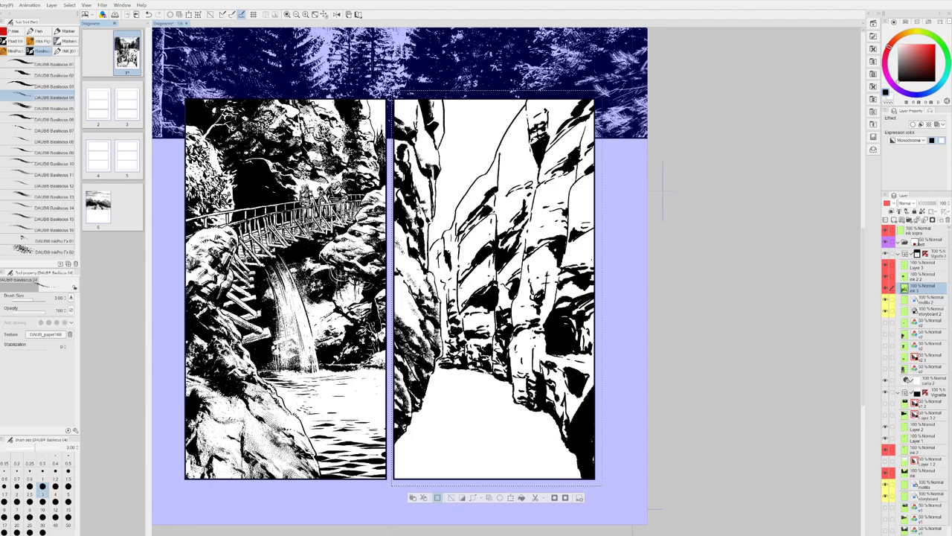
- Add dry-brush texture to the rock face beside the central pillar
drag(464, 219, 456, 228)
mouse_move(475, 208)
mouse_down()
mouse_move(468, 214)
mouse_move(490, 212)
mouse_up()
mouse_move(496, 209)
mouse_down()
mouse_move(482, 247)
mouse_move(458, 261)
mouse_move(457, 295)
mouse_move(485, 280)
mouse_up()
key(c)
key(c)
mouse_move(496, 276)
mouse_down()
mouse_move(468, 314)
mouse_move(479, 312)
mouse_up()
drag(487, 307, 483, 313)
drag(481, 266, 475, 278)
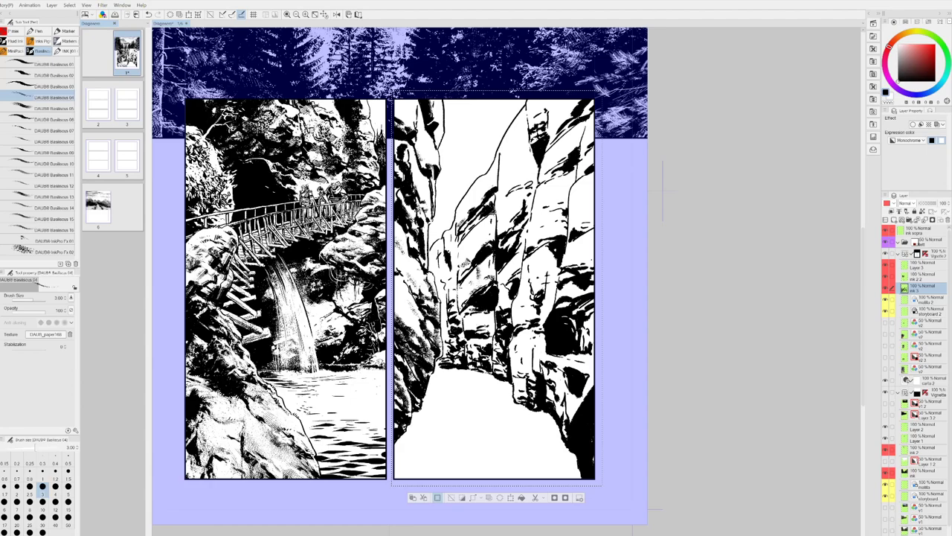
- Shade the upper part of the central pillar with dry-brush strokes, breaking up the shadows with transparent strokes
key(c)
key(c)
mouse_move(512, 213)
mouse_down()
mouse_move(503, 225)
mouse_move(515, 208)
mouse_up()
drag(523, 204, 517, 211)
drag(532, 149, 521, 157)
drag(520, 167, 502, 188)
mouse_move(537, 162)
mouse_down()
mouse_move(521, 173)
mouse_move(526, 178)
mouse_up()
mouse_move(531, 177)
mouse_down()
mouse_move(510, 190)
mouse_move(522, 181)
mouse_up()
drag(536, 168, 530, 185)
drag(535, 182, 509, 184)
key(c)
drag(530, 175, 514, 185)
drag(537, 143, 532, 151)
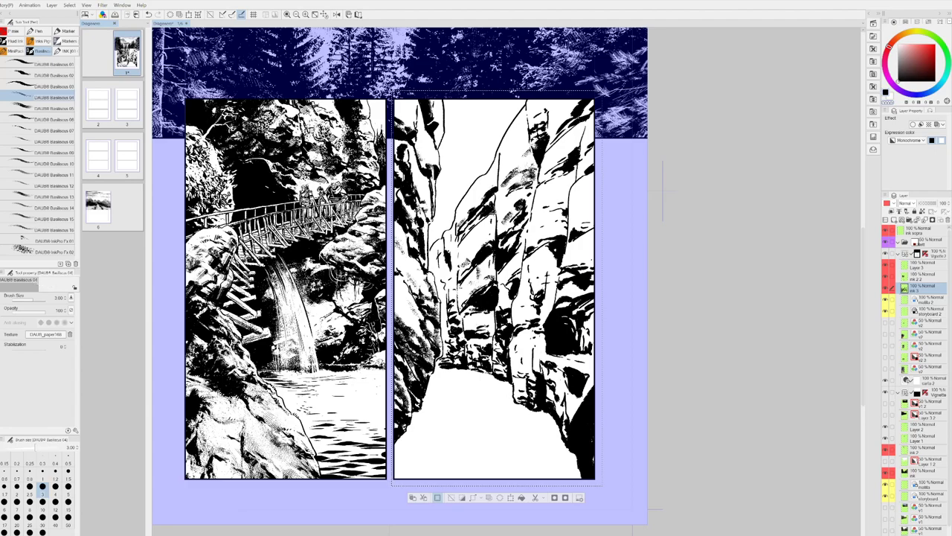
- Apply dry-brush texture to the upper part of the right spire and the rock beside it
key(c)
mouse_move(558, 107)
mouse_down()
mouse_move(546, 123)
mouse_move(570, 113)
mouse_up()
drag(565, 117, 548, 136)
drag(559, 119, 549, 163)
mouse_move(566, 146)
mouse_down()
mouse_move(555, 154)
mouse_move(563, 148)
mouse_up()
drag(563, 157, 550, 169)
drag(582, 126, 569, 153)
drag(582, 124, 567, 146)
mouse_move(567, 144)
mouse_down()
mouse_move(560, 158)
mouse_move(577, 142)
mouse_up()
key(c)
- Continue the dry-brush shading down the right spire's shadowed edge to the rock beside the cave
drag(581, 139, 557, 197)
key(c)
drag(569, 176, 563, 194)
drag(578, 170, 562, 195)
drag(570, 193, 557, 205)
mouse_move(560, 200)
mouse_down()
mouse_move(534, 214)
mouse_move(551, 211)
mouse_up()
drag(565, 207, 556, 222)
drag(562, 217, 552, 232)
mouse_move(566, 223)
mouse_down()
mouse_move(542, 238)
mouse_move(541, 265)
mouse_up()
drag(556, 257, 550, 271)
drag(560, 264, 543, 286)
mouse_move(563, 273)
mouse_down()
mouse_move(541, 290)
mouse_move(537, 324)
mouse_up()
key(c)
drag(550, 308, 541, 325)
key(c)
mouse_move(546, 314)
mouse_down()
mouse_move(539, 326)
mouse_move(547, 318)
mouse_up()
key(c)
- Add dry-brush texture to the rock wall around the cave with the DAUB Basiliscus 04 brush
key(p)
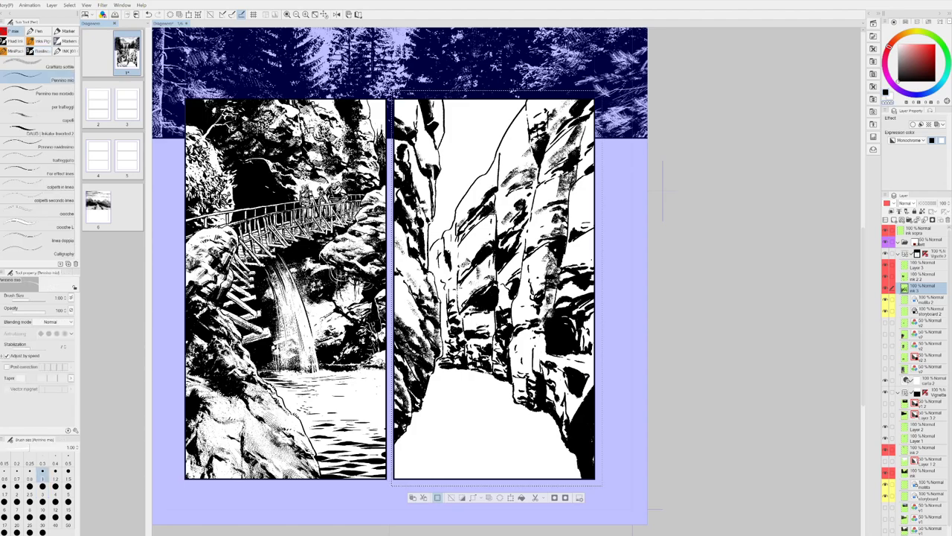
key(c)
drag(662, 191, 650, 176)
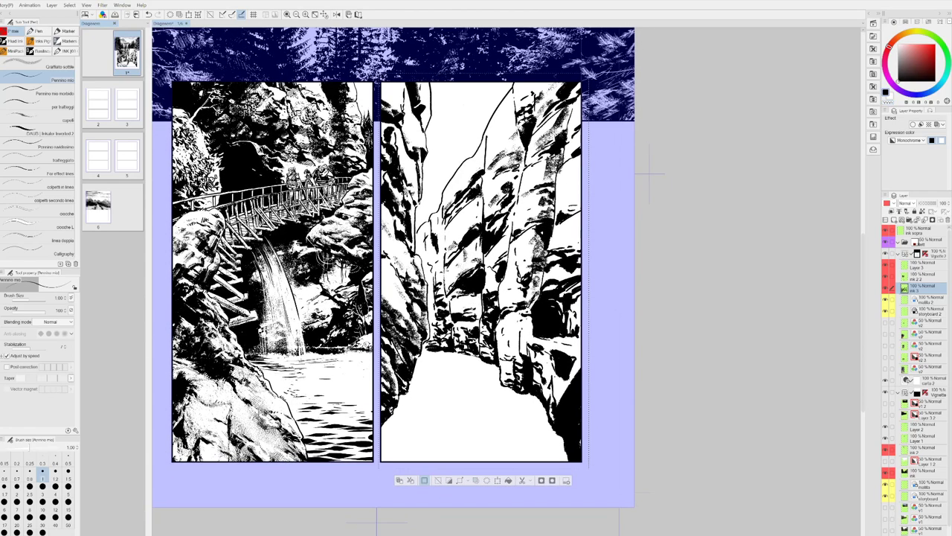
key(p)
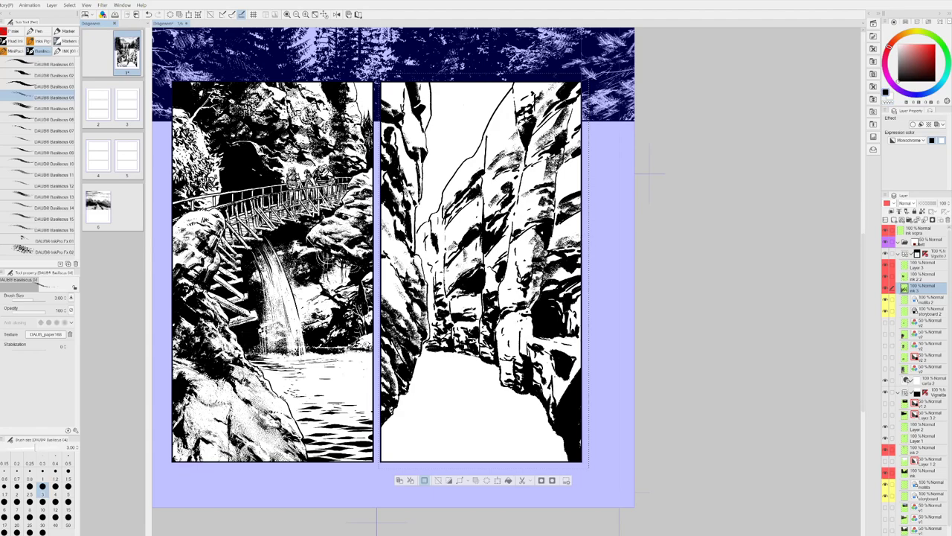
mouse_move(561, 286)
mouse_down()
mouse_move(575, 295)
mouse_move(568, 333)
mouse_up()
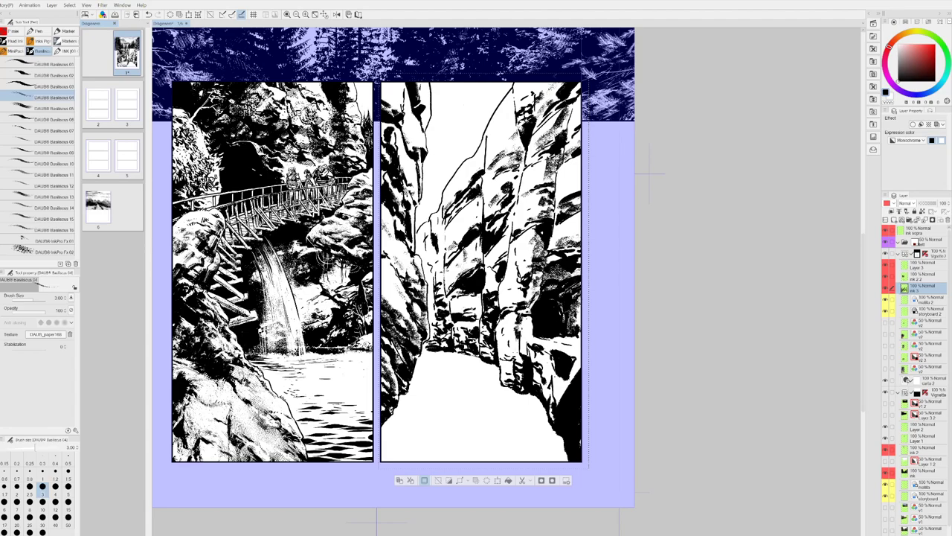
- Add small dry-brush marks to the middle and base of the right spire
drag(512, 340, 517, 349)
drag(515, 350, 519, 358)
drag(522, 295, 502, 308)
drag(514, 298, 509, 299)
drag(522, 296, 516, 305)
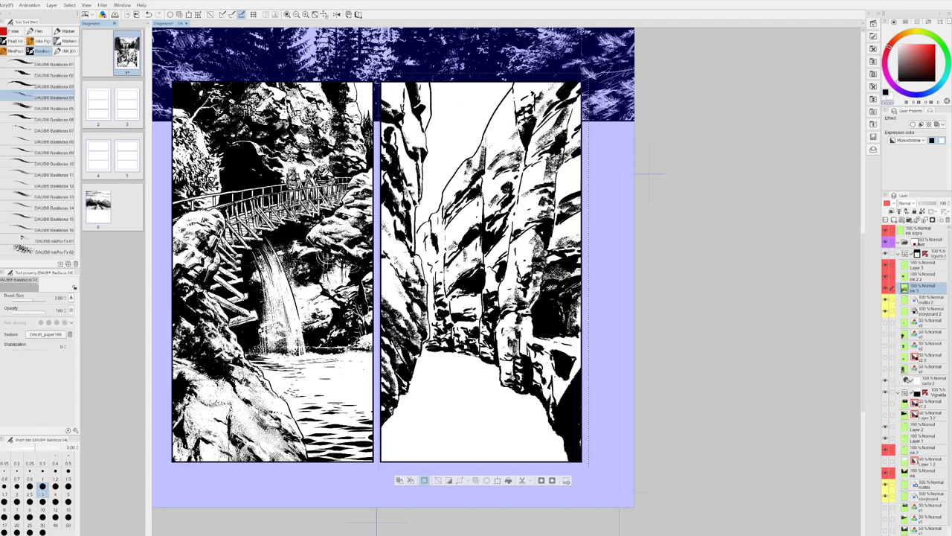
- Break up the outline of the central peak and rework the shadows along the central pillar's lower left edge
drag(486, 126, 473, 151)
key(c)
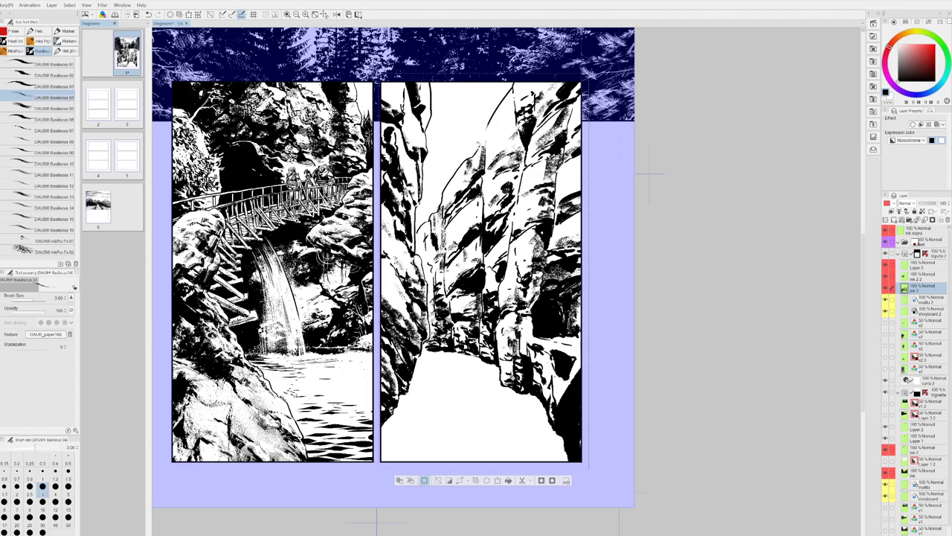
drag(482, 300, 479, 325)
key(p)
drag(484, 261, 483, 279)
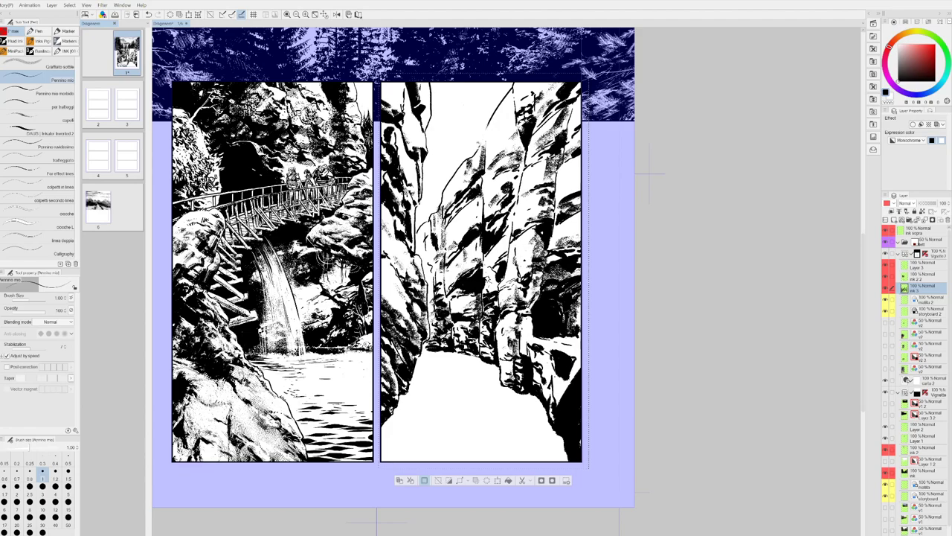
- On layer "ink 2 2", hatch the upper left cliff with the tratteggio mix brush at size 7
click(922, 279)
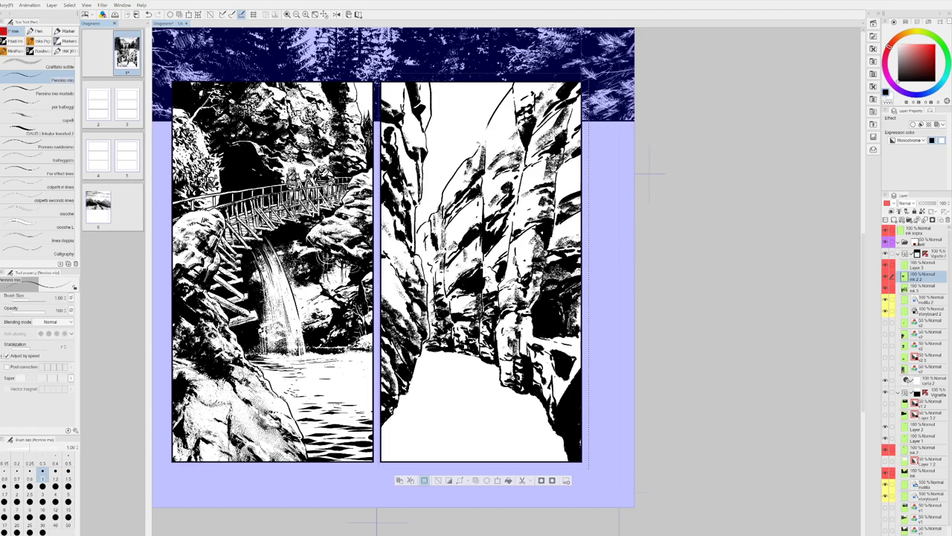
key(b)
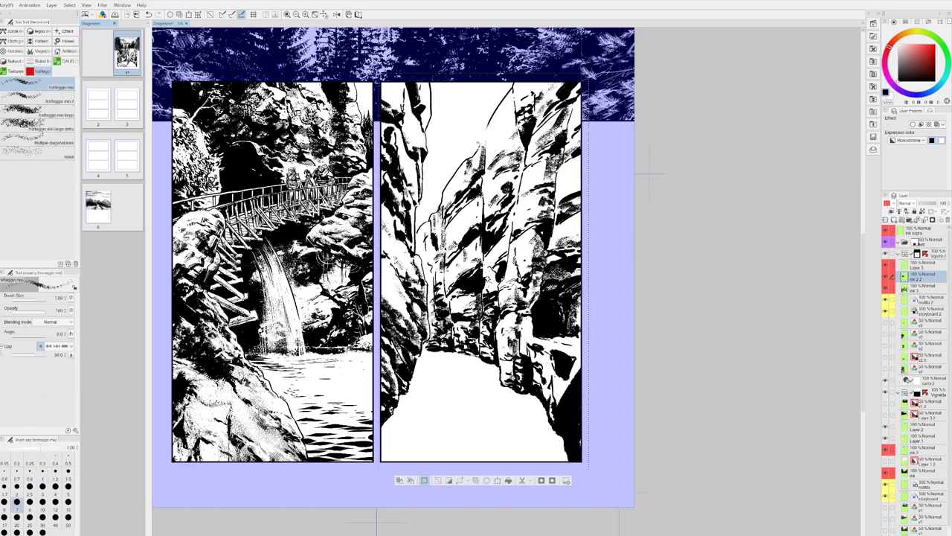
mouse_move(406, 85)
mouse_down()
mouse_move(388, 110)
mouse_move(385, 94)
mouse_move(403, 101)
mouse_move(411, 128)
mouse_move(385, 165)
mouse_up()
drag(437, 141, 385, 209)
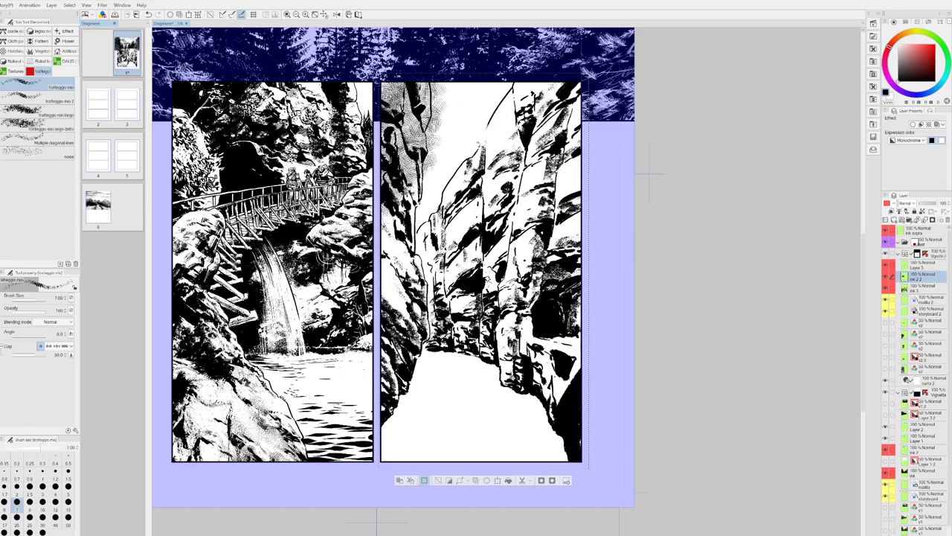
- Extend the hatching over the middle and lower left cliff down to its base
drag(433, 175, 385, 244)
drag(424, 212, 385, 275)
drag(424, 244, 382, 306)
drag(431, 267, 388, 328)
drag(434, 294, 382, 381)
mouse_move(406, 350)
mouse_down()
mouse_move(382, 399)
mouse_move(384, 424)
mouse_up()
drag(409, 397, 383, 442)
drag(411, 281, 395, 319)
drag(407, 320, 399, 331)
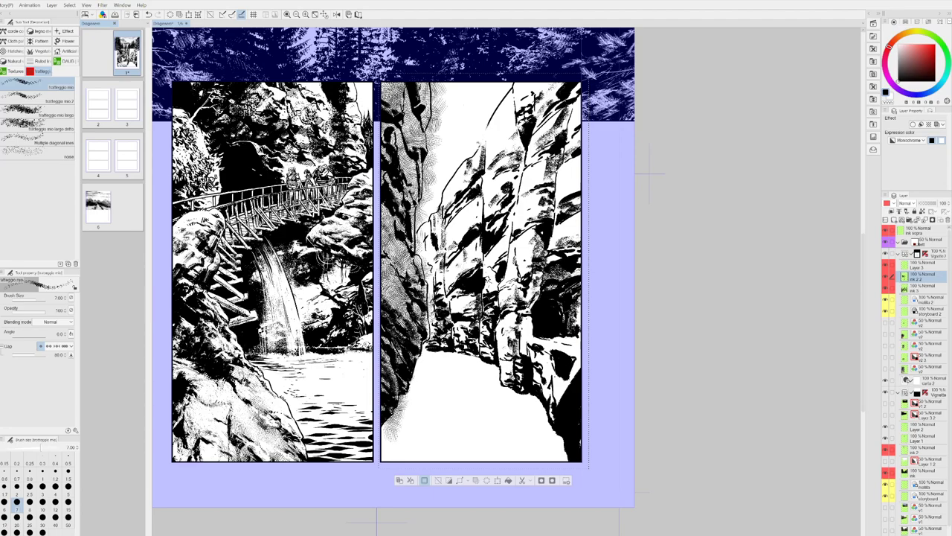
- Add more hatching along the left cliff's inner edge and over its middle
drag(420, 238, 410, 287)
drag(425, 304, 416, 323)
drag(423, 333, 413, 368)
mouse_move(402, 266)
mouse_down()
mouse_move(384, 306)
mouse_move(393, 326)
mouse_up()
drag(400, 280, 383, 312)
drag(427, 89, 416, 137)
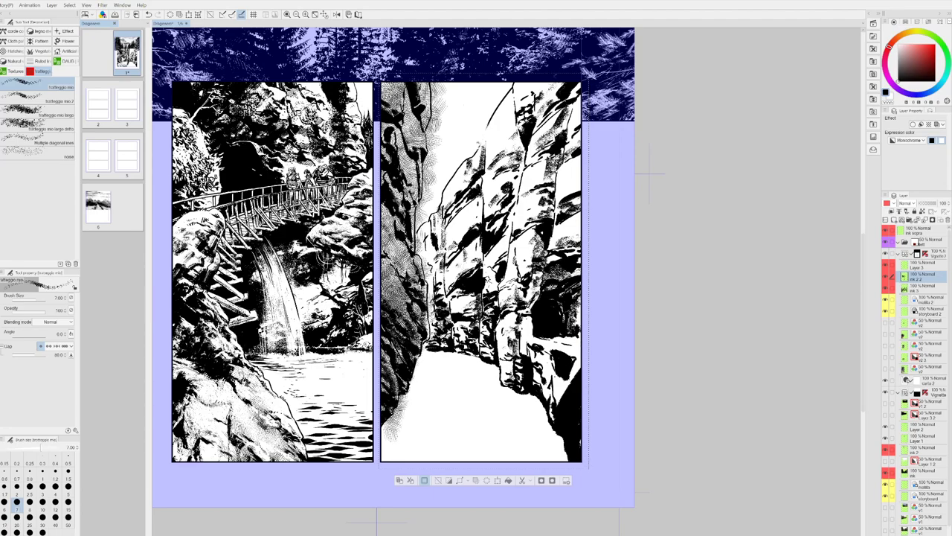
- Extend the hatching down the left cliff's inner edge, from the panel's upper border to about mid-height
drag(430, 85, 415, 144)
drag(400, 98, 384, 112)
mouse_move(414, 116)
mouse_down()
mouse_move(400, 139)
mouse_move(406, 148)
mouse_up()
drag(417, 125, 408, 151)
mouse_move(402, 138)
mouse_down()
mouse_move(382, 160)
mouse_move(404, 201)
mouse_up()
drag(416, 186, 396, 211)
drag(402, 215, 389, 229)
- Hatch the base of the central pillar and its lower shadowed side with the same tratteggio mix brush
drag(504, 301, 494, 307)
drag(503, 316, 501, 378)
drag(513, 364, 509, 373)
mouse_move(522, 373)
mouse_down()
mouse_move(517, 380)
mouse_move(516, 362)
mouse_up()
drag(521, 371, 519, 380)
drag(530, 316, 505, 355)
drag(517, 320, 507, 340)
drag(520, 340, 513, 357)
drag(534, 340, 518, 355)
drag(546, 347, 527, 364)
- Hatch the rock ledge and the slope beneath the dark hollow at the right cliff's base
drag(550, 348, 558, 414)
drag(558, 396, 580, 358)
drag(535, 340, 579, 358)
drag(557, 346, 579, 360)
mouse_move(529, 332)
mouse_down()
mouse_move(555, 346)
mouse_move(549, 354)
mouse_up()
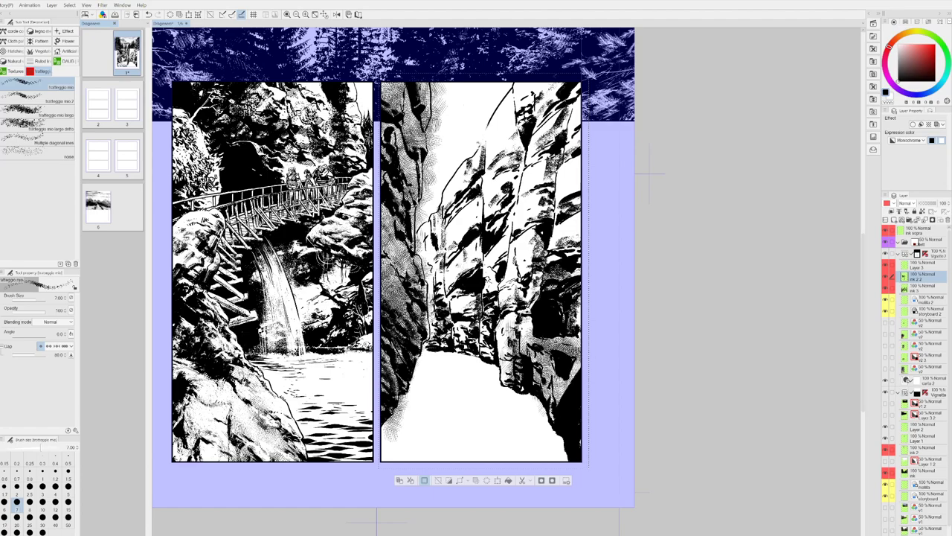
- Hatch the right cliff with diagonal strokes from its upper peak down to mid-height
drag(580, 111, 570, 147)
drag(537, 84, 510, 95)
drag(527, 84, 503, 110)
drag(558, 84, 493, 119)
drag(581, 95, 503, 136)
mouse_move(581, 119)
mouse_down()
mouse_move(500, 162)
mouse_move(509, 184)
mouse_up()
drag(581, 149, 523, 189)
mouse_move(582, 157)
mouse_down()
mouse_move(530, 196)
mouse_move(544, 201)
mouse_up()
mouse_move(582, 183)
mouse_down()
mouse_move(555, 202)
mouse_move(516, 202)
mouse_up()
drag(583, 193, 551, 241)
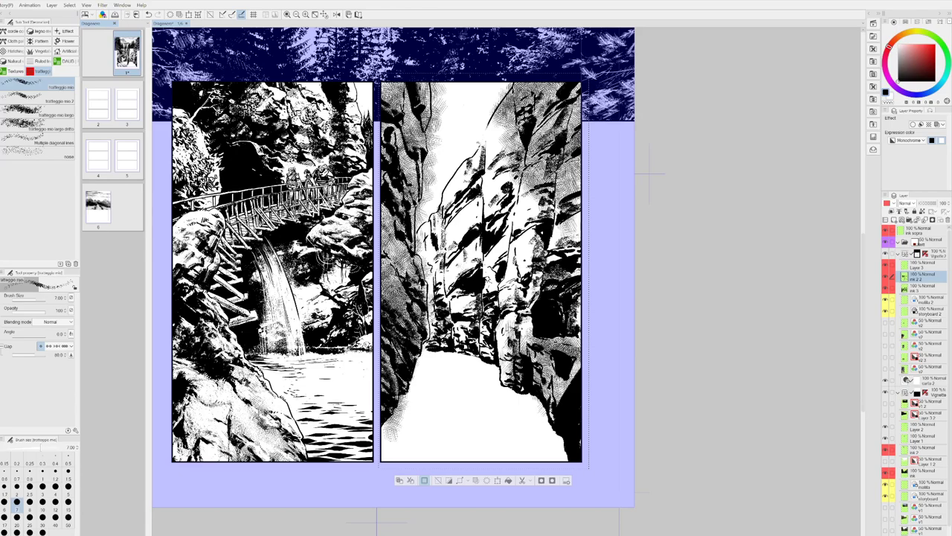
drag(565, 82, 543, 101)
mouse_move(582, 84)
mouse_down()
mouse_move(552, 113)
mouse_move(559, 129)
mouse_up()
- With the DAUB Expressive Stroke 09 mio brush in transparent color, erase the hatching spilling into the sky beside the left cliff
drag(611, 278, 610, 286)
scroll(616, 282, up, 5)
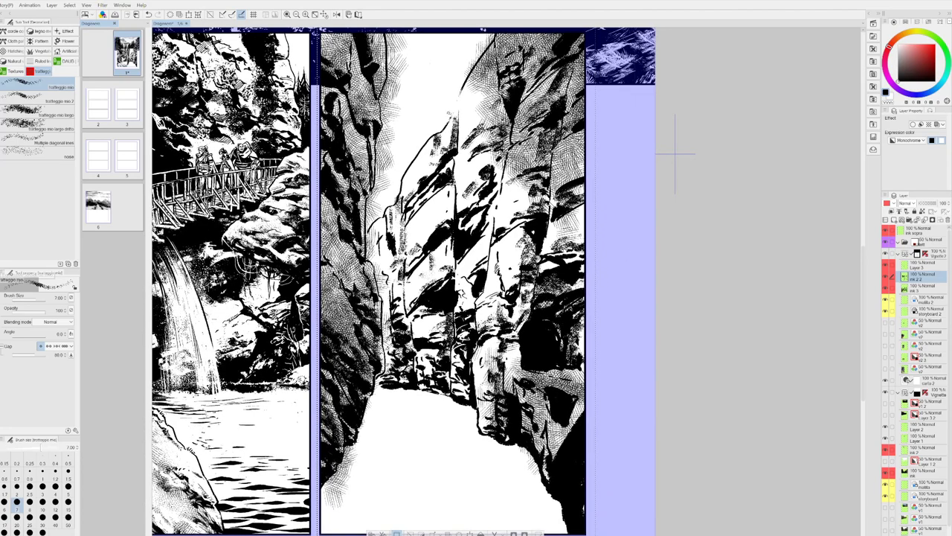
key(b)
drag(394, 34, 388, 141)
drag(398, 105, 387, 163)
drag(379, 129, 381, 184)
drag(379, 177, 379, 195)
mouse_move(392, 161)
mouse_down()
mouse_move(369, 228)
mouse_move(383, 288)
mouse_up()
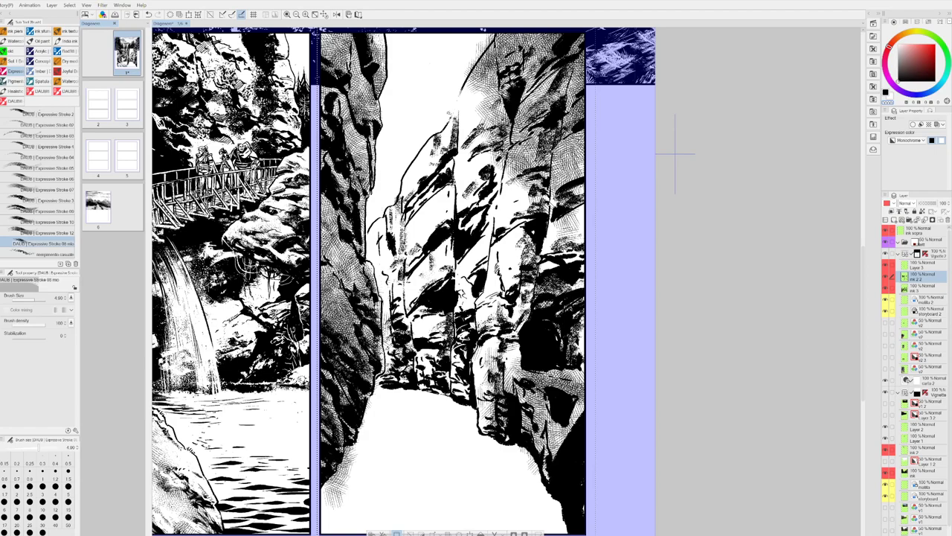
- With a smaller brush, clean up the lower central crevices and erase the hatching beyond the right cliff's upper outline
key(bracketleft)
drag(457, 326, 455, 351)
mouse_move(454, 336)
mouse_down()
mouse_move(449, 349)
mouse_move(448, 342)
mouse_up()
drag(454, 339, 453, 348)
drag(387, 313, 386, 339)
drag(467, 71, 486, 43)
drag(465, 77, 503, 34)
drag(496, 39, 511, 31)
mouse_move(496, 51)
mouse_down()
mouse_move(501, 38)
mouse_move(511, 56)
mouse_up()
- Carve diagonal highlights out of the hatching across the right cliff's upper face
drag(499, 67, 549, 40)
drag(527, 75, 537, 56)
mouse_move(471, 76)
mouse_down()
mouse_move(491, 49)
mouse_move(495, 68)
mouse_up()
mouse_move(479, 108)
mouse_down()
mouse_move(487, 88)
mouse_move(490, 111)
mouse_up()
drag(493, 114, 554, 75)
drag(527, 107, 545, 87)
drag(530, 97, 540, 87)
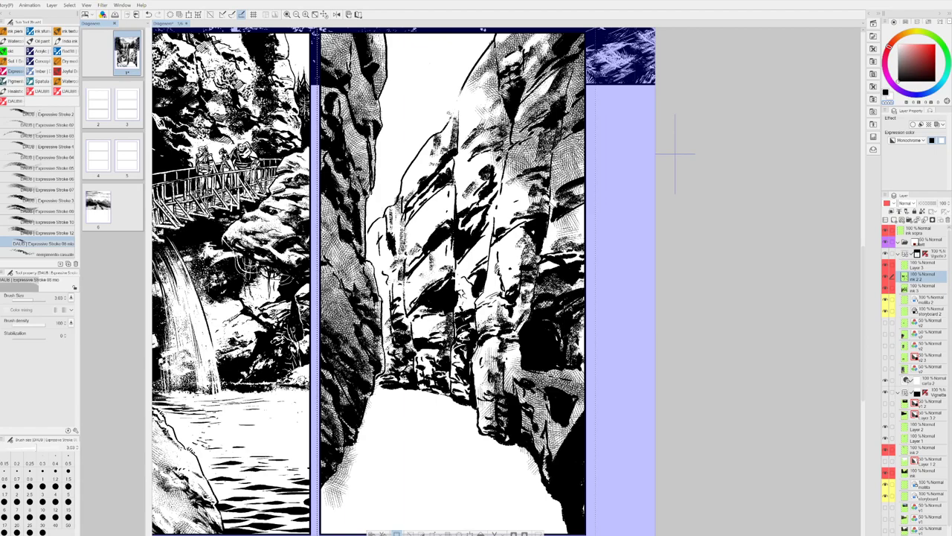
- Carve highlights along the rock edges in the middle of the right cliff, undoing the stroke by the panel border
drag(520, 127, 545, 104)
mouse_move(579, 64)
mouse_down()
mouse_move(567, 94)
mouse_move(584, 57)
mouse_move(568, 94)
mouse_move(579, 108)
mouse_move(584, 97)
mouse_up()
key(ctrl+z)
mouse_move(518, 151)
mouse_down()
mouse_move(537, 137)
mouse_move(523, 168)
mouse_move(584, 136)
mouse_up()
mouse_move(559, 149)
mouse_down()
mouse_move(577, 144)
mouse_move(561, 169)
mouse_up()
drag(486, 136, 499, 130)
drag(562, 226, 577, 208)
drag(566, 231, 578, 218)
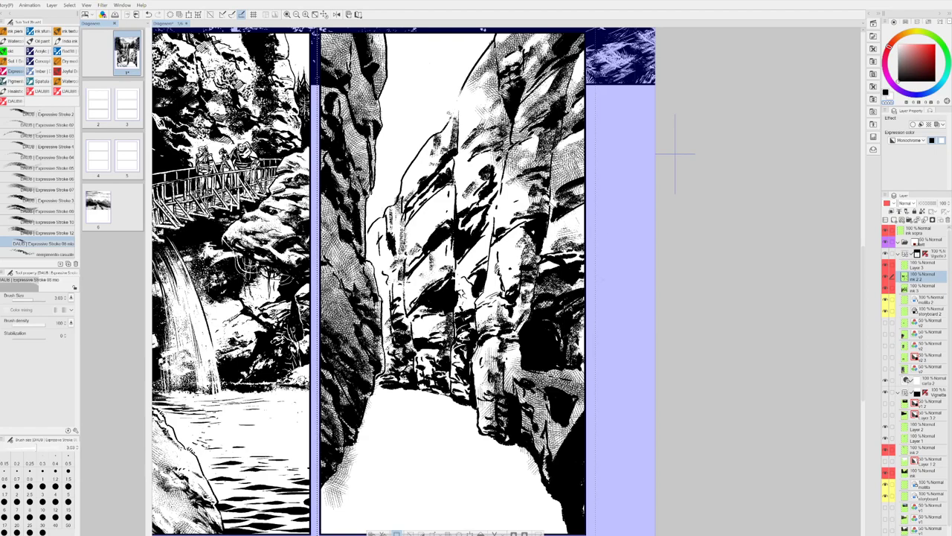
- Clear the highlights on the lower right ledge and erase the stray hatching past the left cliff's base
mouse_move(534, 371)
mouse_down()
mouse_move(581, 375)
mouse_move(524, 378)
mouse_up()
drag(521, 365, 512, 372)
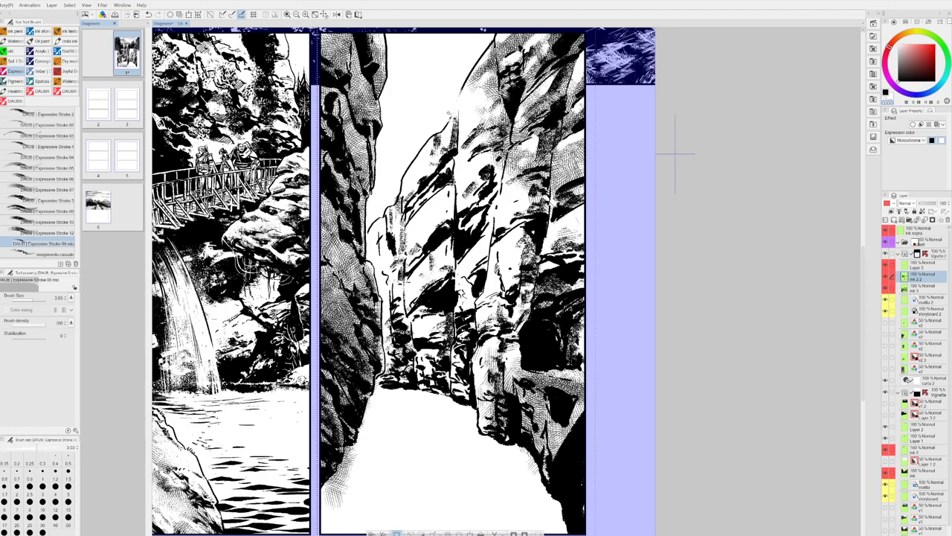
mouse_move(354, 449)
mouse_down()
mouse_move(343, 479)
mouse_move(344, 465)
mouse_up()
drag(369, 398, 360, 428)
mouse_move(345, 465)
mouse_down()
mouse_move(326, 495)
mouse_move(338, 508)
mouse_up()
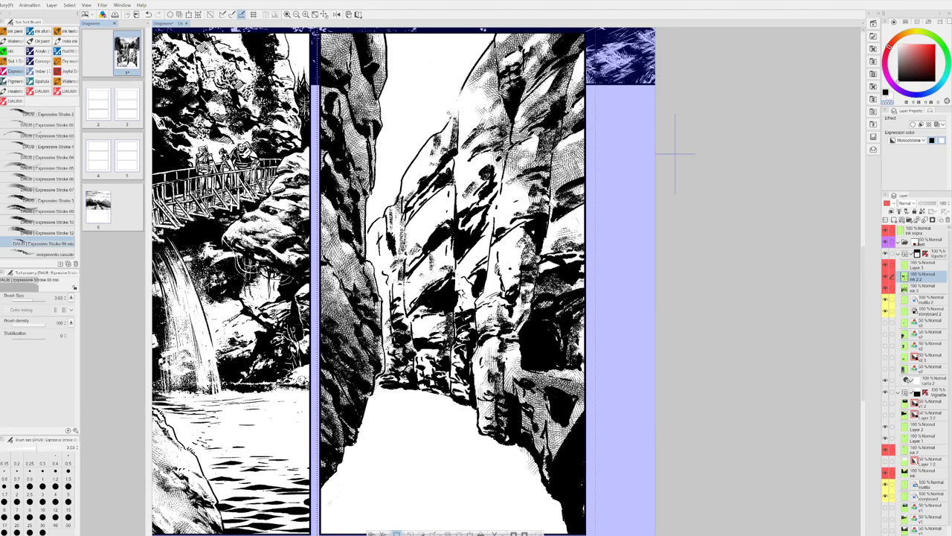
- With the Pennino mio pen at size 1, define fine rock contours and cracks on the left cliff's middle and lower parts
key(p)
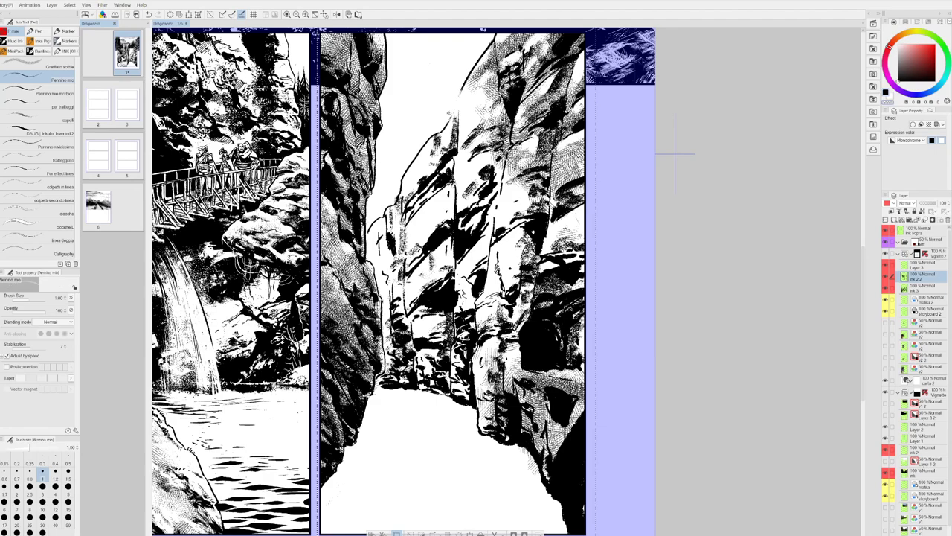
key(x)
key(x)
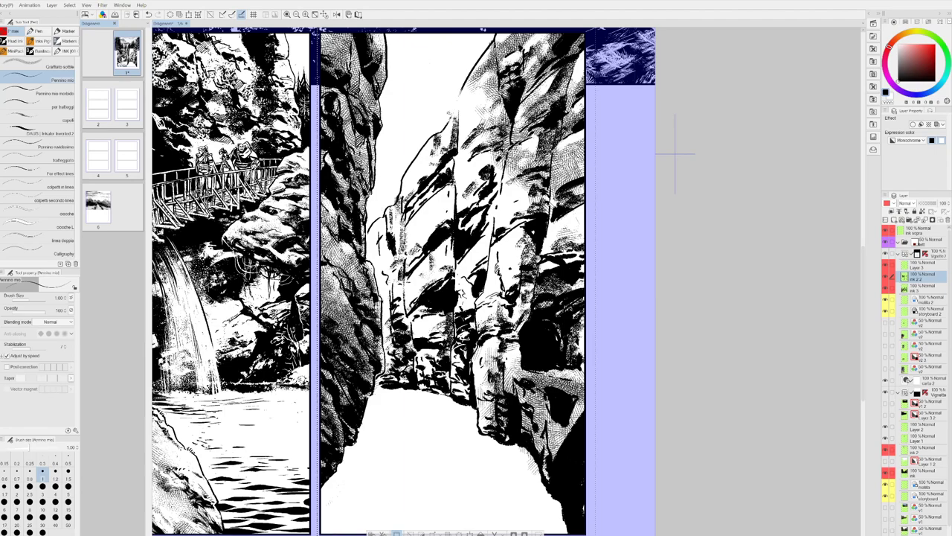
drag(362, 286, 367, 291)
key(h)
mouse_move(595, 283)
mouse_down()
mouse_move(364, 270)
mouse_move(470, 261)
mouse_up()
mouse_move(566, 224)
mouse_down()
mouse_move(543, 243)
mouse_move(558, 229)
mouse_move(552, 253)
mouse_up()
mouse_move(567, 247)
mouse_down()
mouse_move(533, 255)
mouse_move(558, 287)
mouse_move(527, 321)
mouse_move(541, 313)
mouse_up()
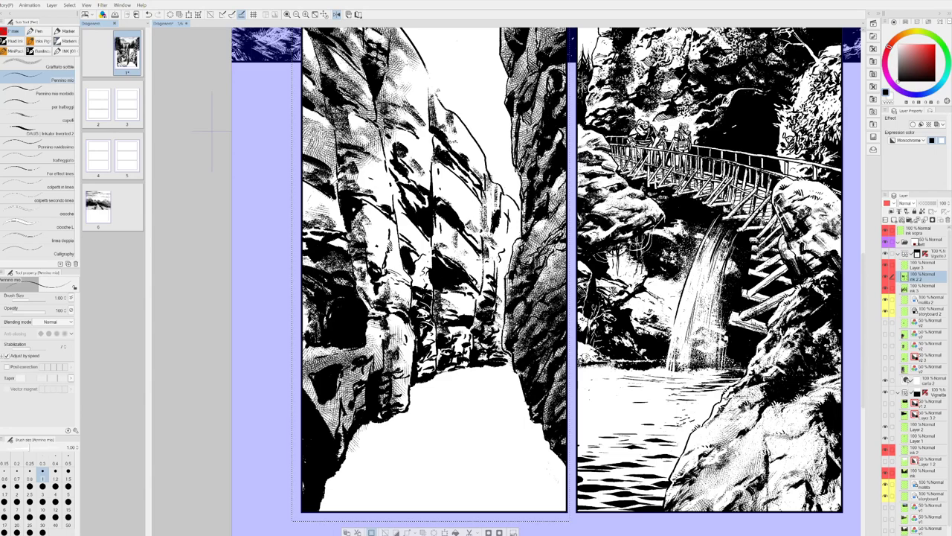
drag(512, 328, 501, 339)
mouse_move(511, 332)
mouse_down()
mouse_move(503, 342)
mouse_move(503, 321)
mouse_move(516, 313)
mouse_up()
- Refine the left cliff's middle and upper rocks with fine strokes, alternating between black and transparent color
key(c)
key(x)
key(x)
key(x)
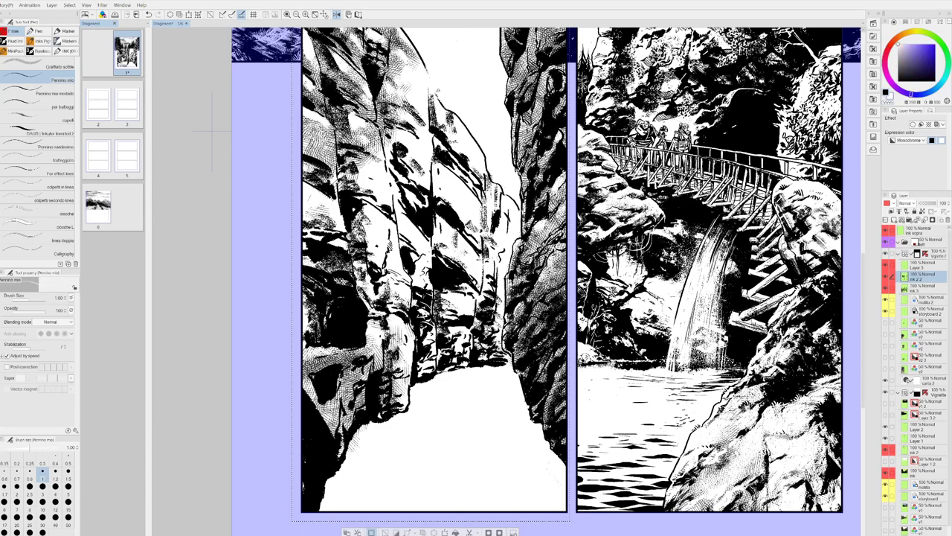
drag(511, 276, 504, 287)
mouse_move(537, 233)
mouse_down()
mouse_move(532, 241)
mouse_move(555, 263)
mouse_move(542, 284)
mouse_up()
key(x)
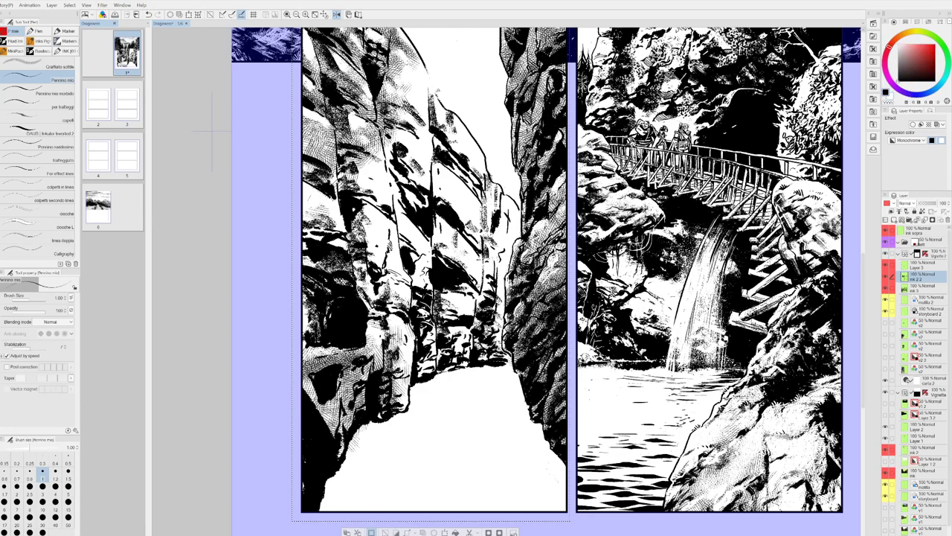
key(x)
drag(529, 138, 520, 146)
drag(543, 73, 537, 102)
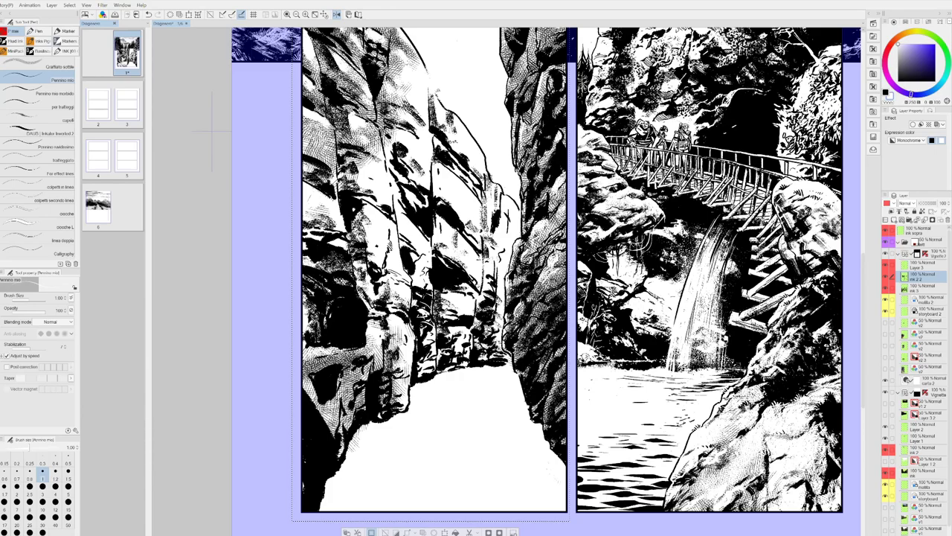
- Add fine contour lines to the left cliff's inner edge and the narrow distant pillars beside it
key(h)
drag(646, 363, 581, 369)
key(x)
drag(441, 210, 432, 217)
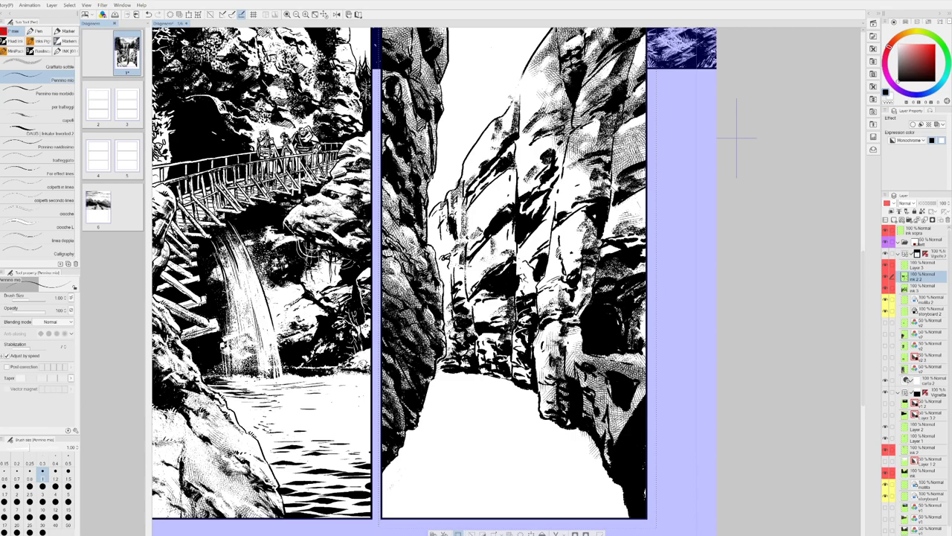
mouse_move(449, 238)
mouse_down()
mouse_move(440, 244)
mouse_move(447, 242)
mouse_up()
drag(448, 237, 446, 250)
key(c)
drag(461, 273, 455, 283)
drag(465, 276, 456, 283)
- Detail the upper slope of the central peak with short fine strokes in black and transparent color
key(h)
drag(640, 356, 624, 340)
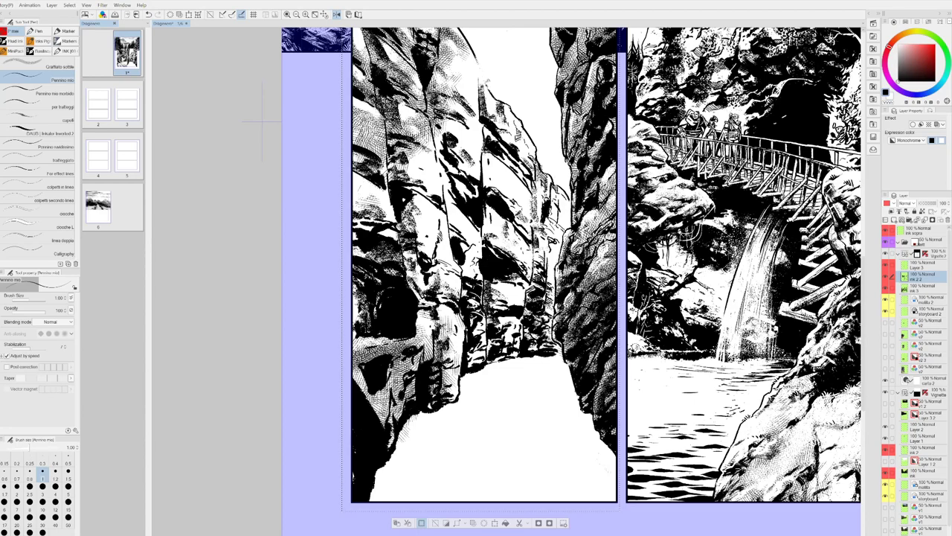
key(h)
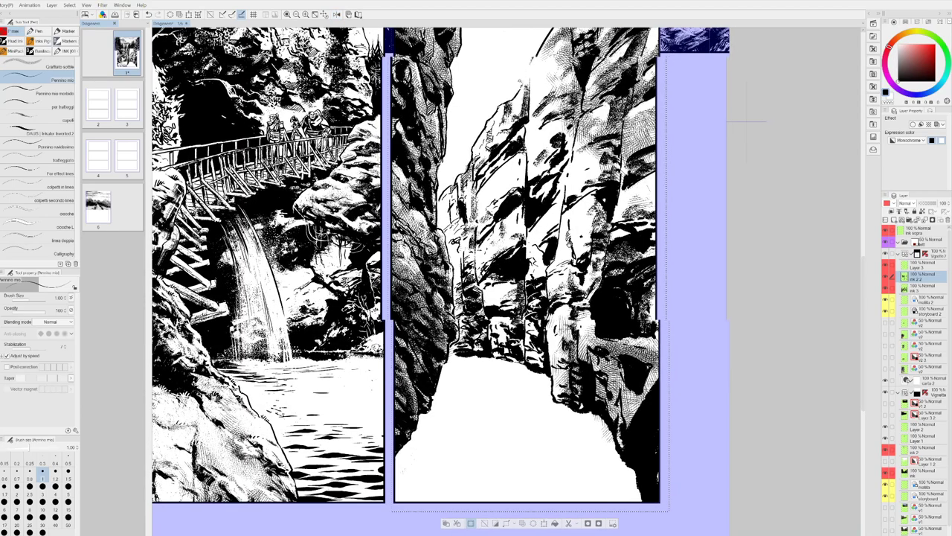
drag(484, 174, 473, 186)
key(x)
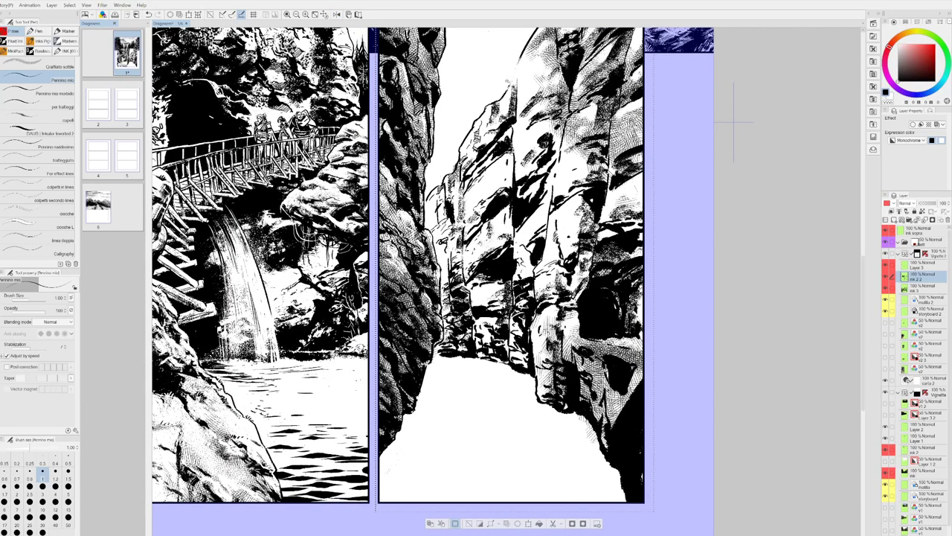
key(x)
drag(478, 178, 477, 193)
key(x)
key(c)
key(x)
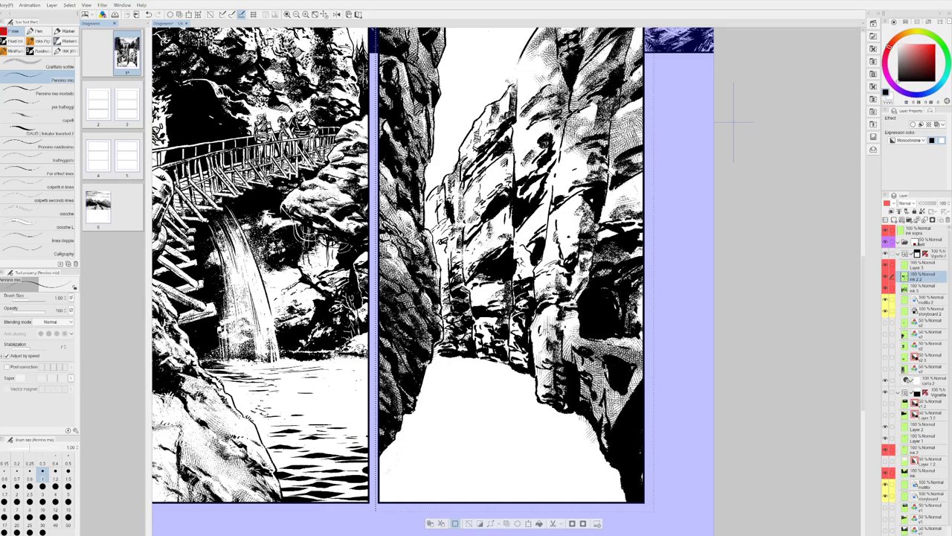
- Add fine cracks and highlights to the middle of the central wall and the upper part of the neighbouring right cliff
drag(734, 123, 700, 154)
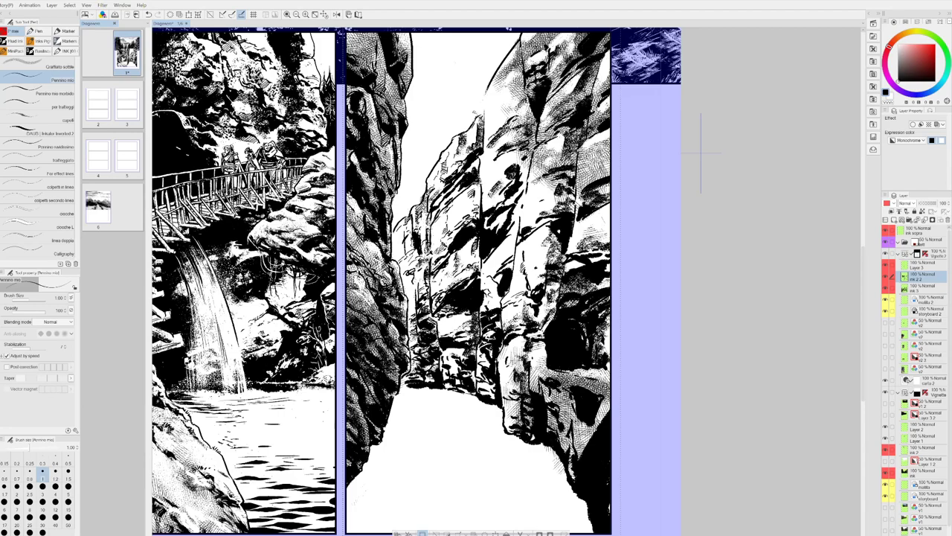
drag(455, 280, 466, 279)
key(x)
key(x)
drag(498, 268, 492, 276)
mouse_move(553, 193)
mouse_down()
mouse_move(539, 196)
mouse_move(538, 147)
mouse_move(537, 155)
mouse_up()
key(x)
key(x)
key(x)
key(x)
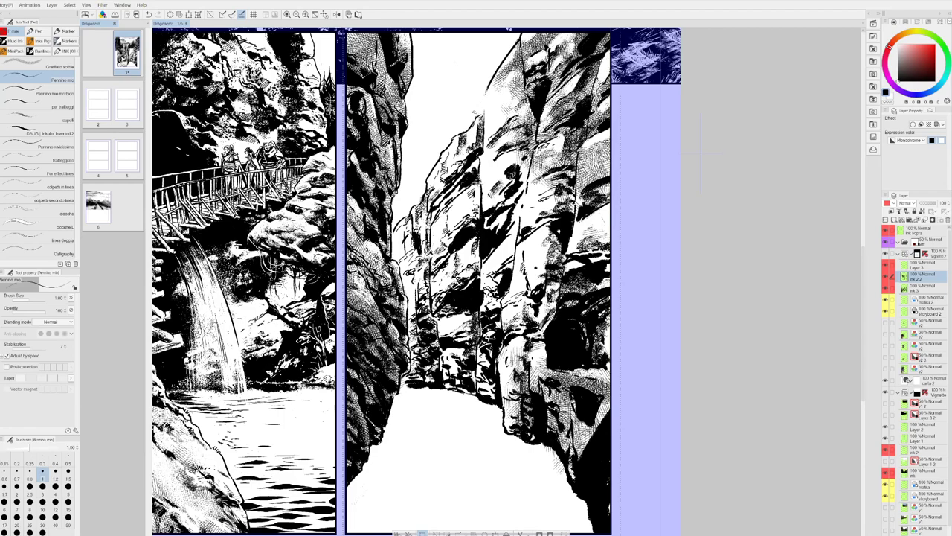
- Refine the central wall's cracks and shadow edges, alternating black and transparent pen strokes
key(x)
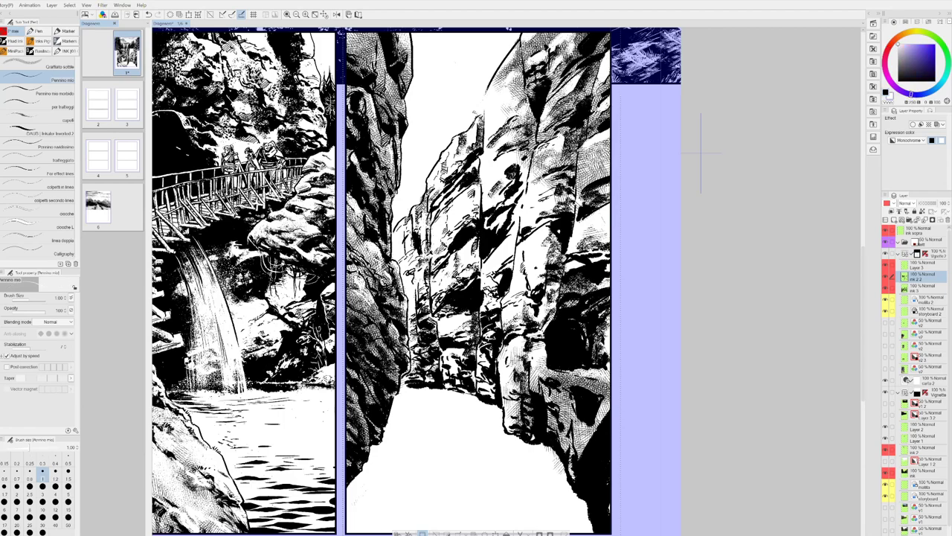
key(x)
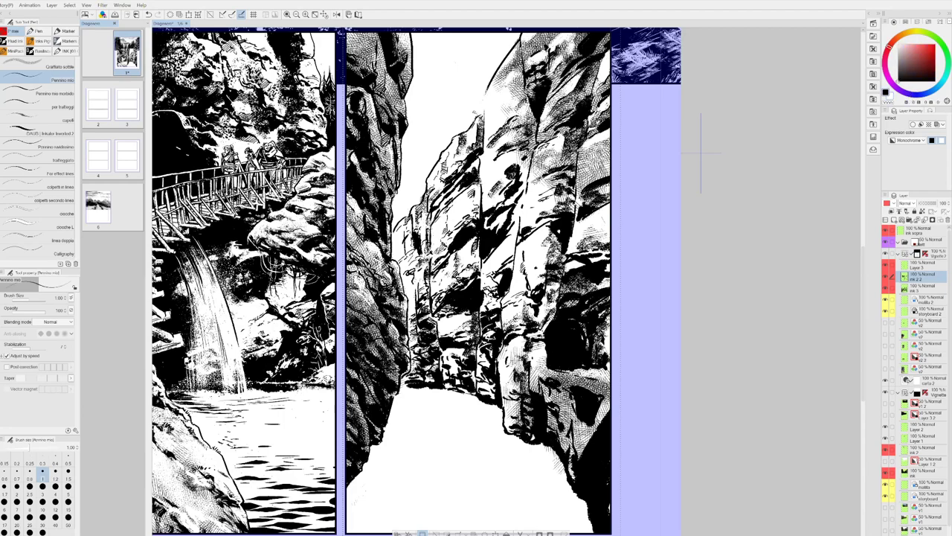
key(x)
key(x)
key(x)
key(x)
key(x)
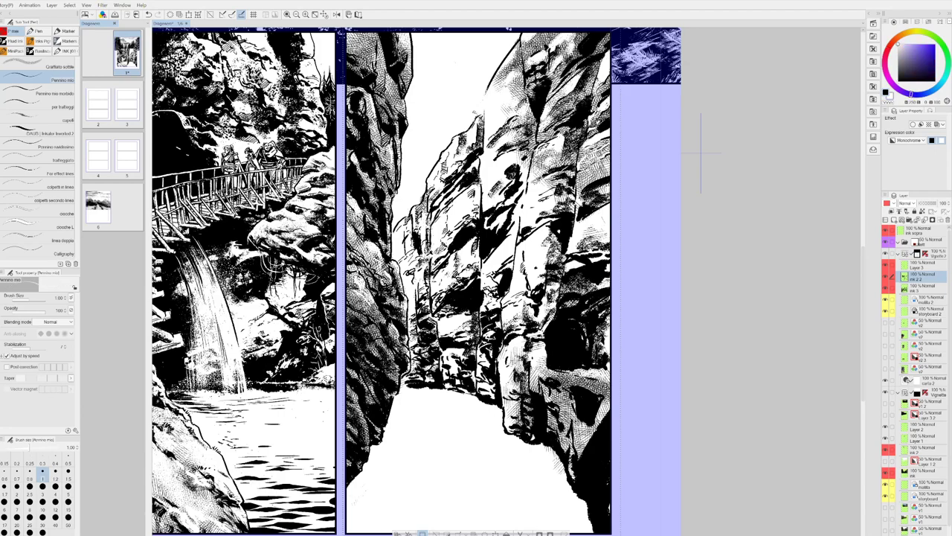
key(x)
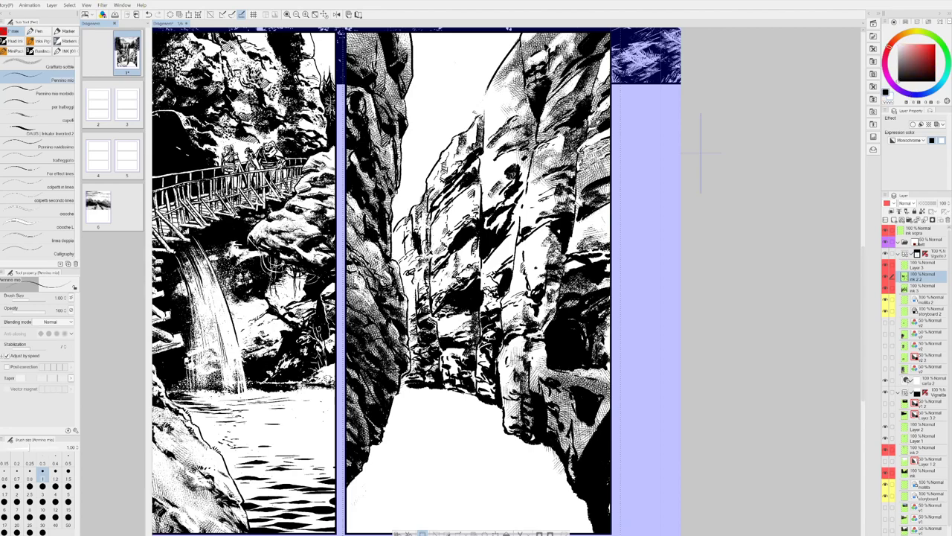
key(x)
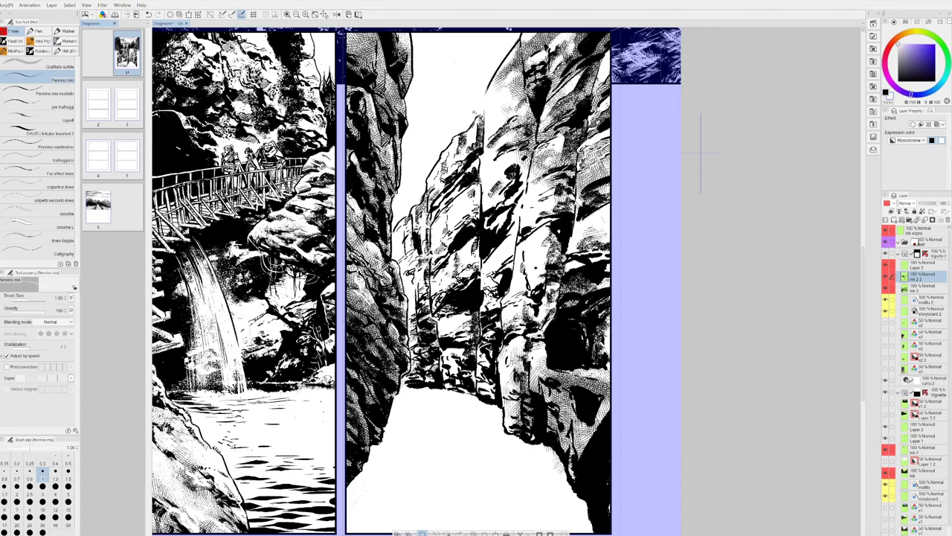
key(x)
key(x)
key(x)
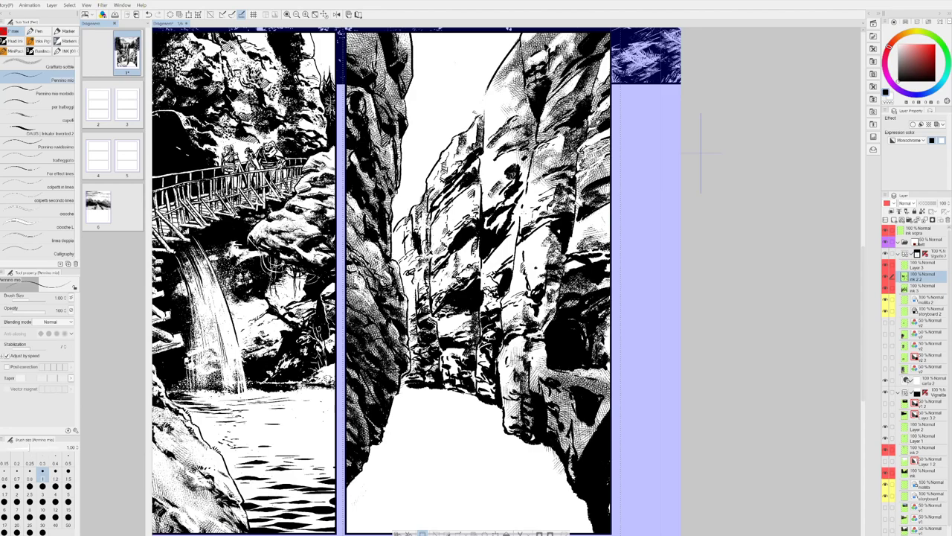
key(x)
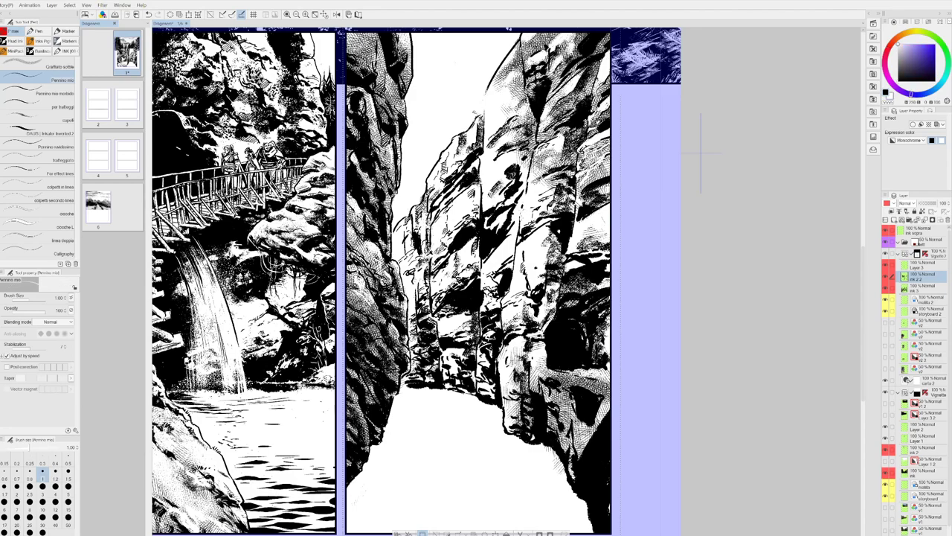
key(x)
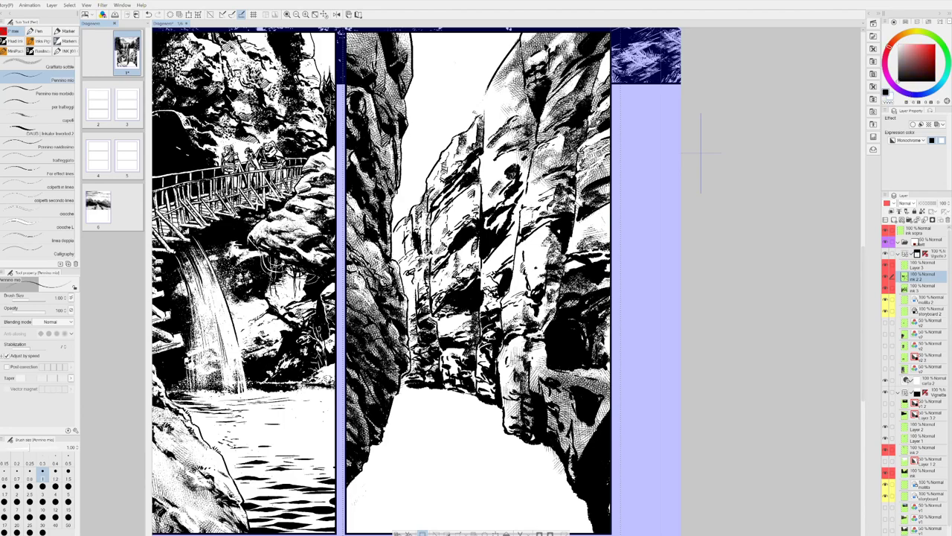
- Work more fine black lines and cleared highlights into the rock faces between the central wall and the right cliff
key(x)
key(x)
key(x)
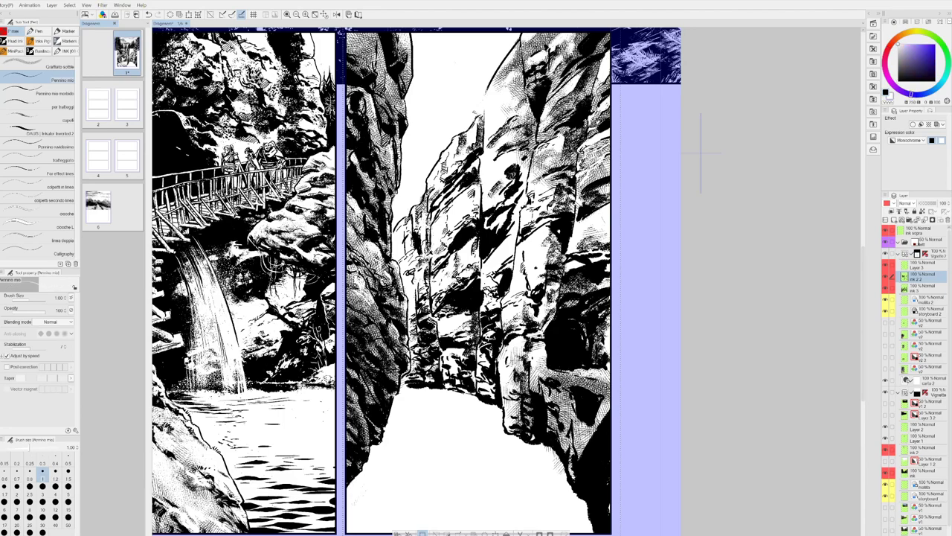
key(x)
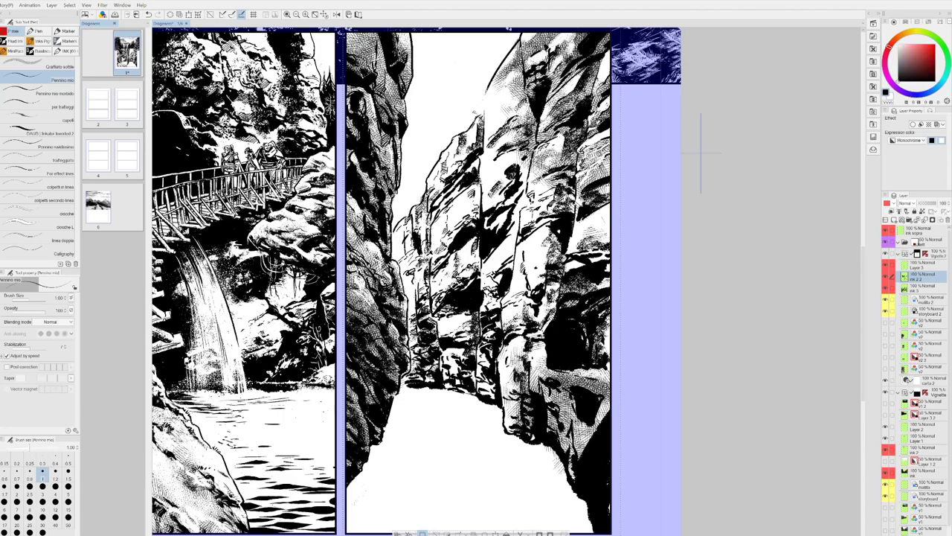
key(x)
key(x)
key(x)
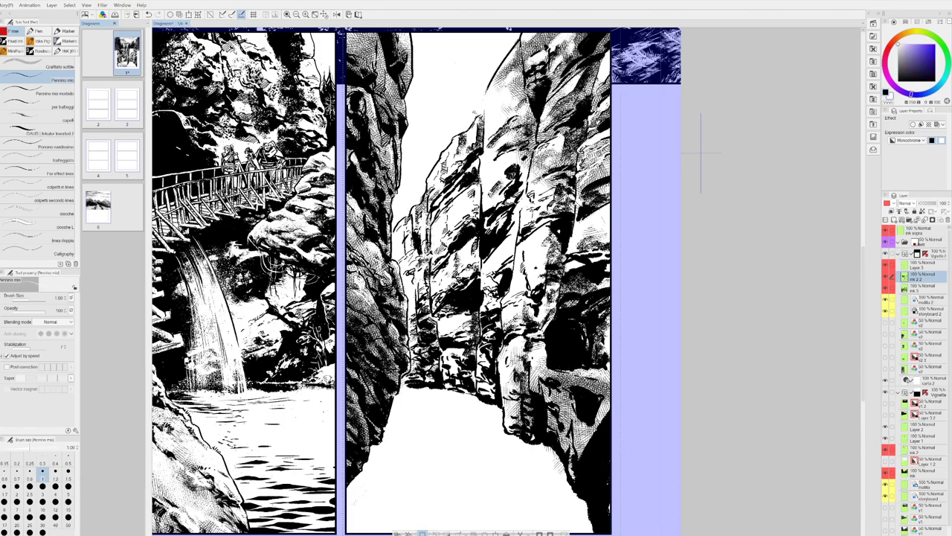
key(x)
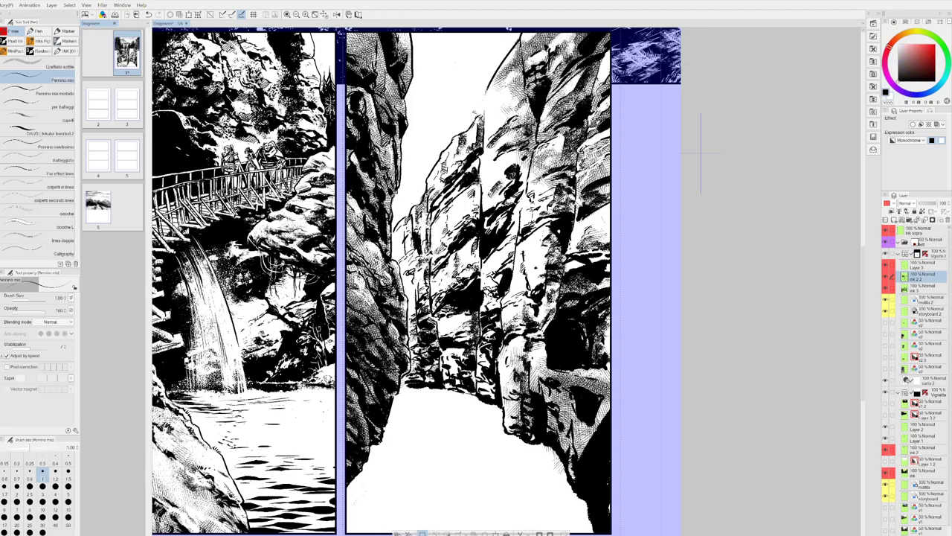
key(x)
key(x)
key(x)
- Cut fine highlights into the dark hollow at the right cliff's base and touch up its edges
drag(571, 313, 562, 319)
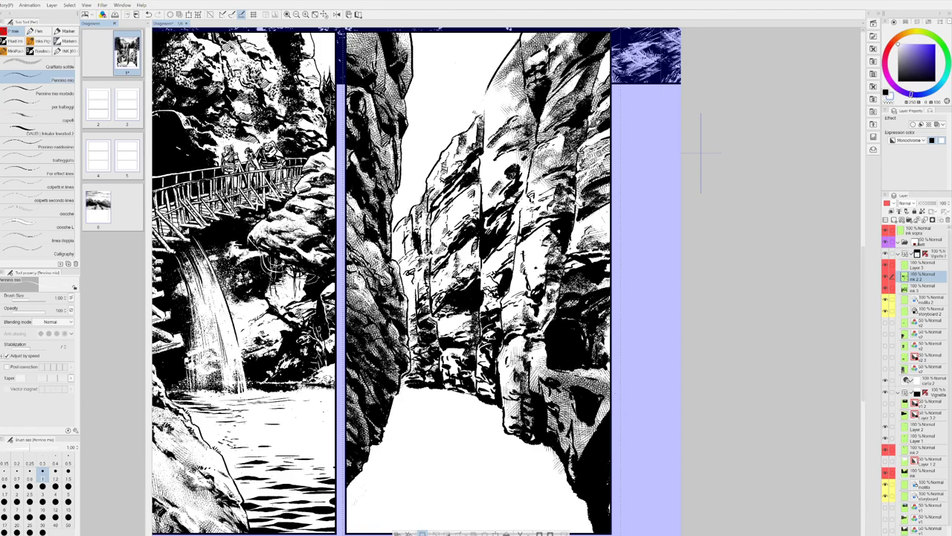
drag(555, 356, 554, 369)
key(x)
key(x)
key(x)
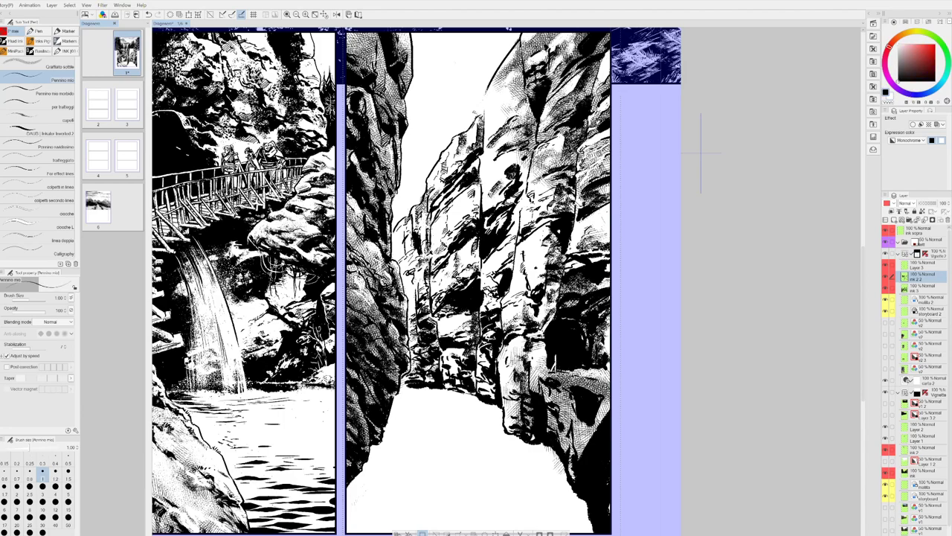
- Draw the white handrail and deck edge of a walkway across the dark hollow at the right cliff's base
key(u)
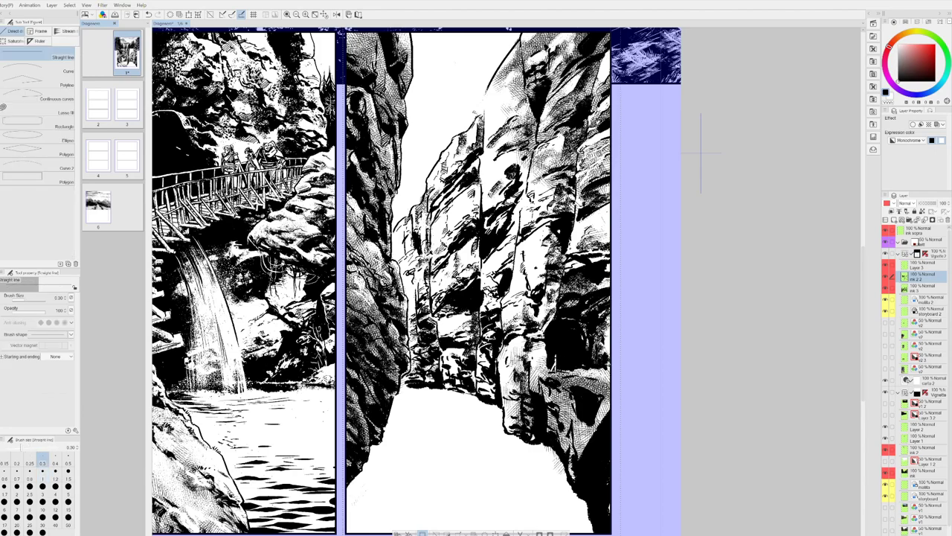
key(p)
key(x)
drag(549, 358, 607, 364)
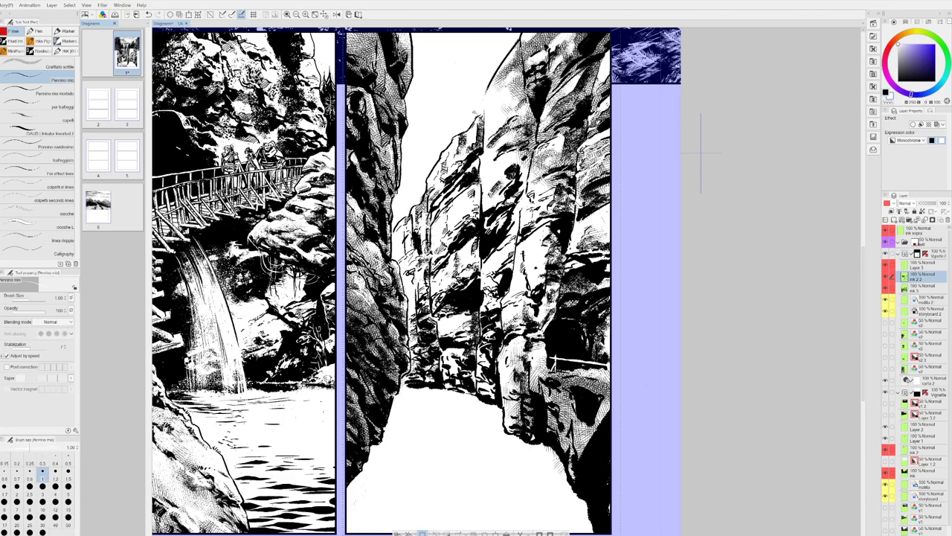
key(x)
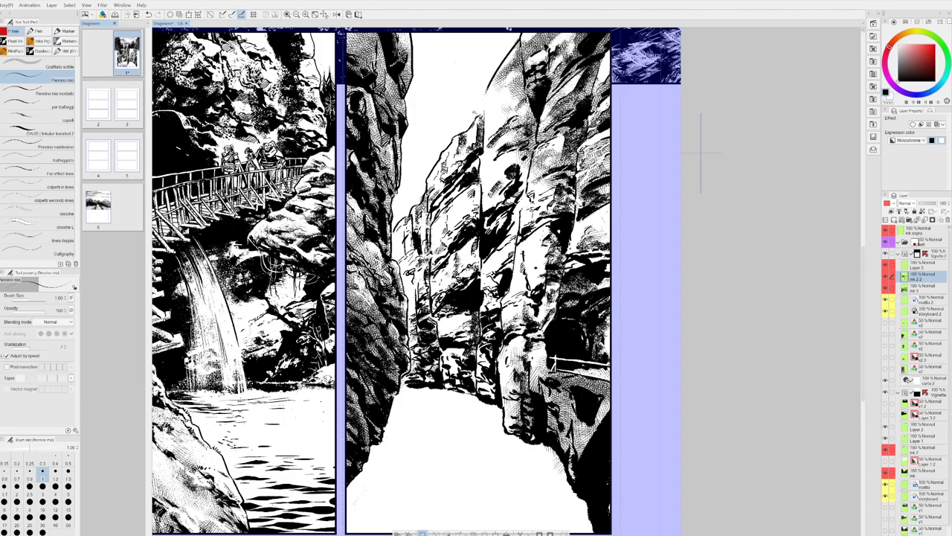
drag(556, 370, 611, 383)
key(x)
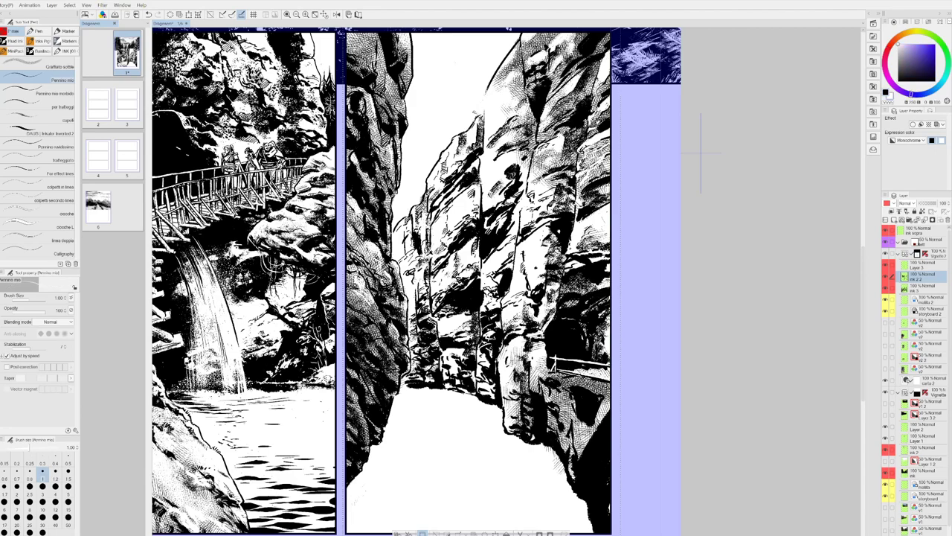
- Add the walkway's railing posts and darken the supports and rock directly beneath its deck
key(x)
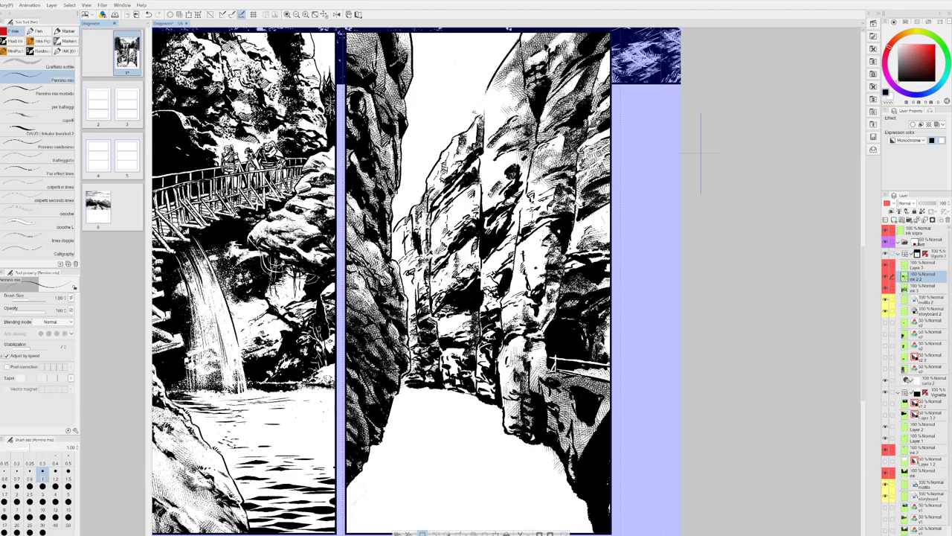
key(x)
drag(585, 377, 602, 385)
key(x)
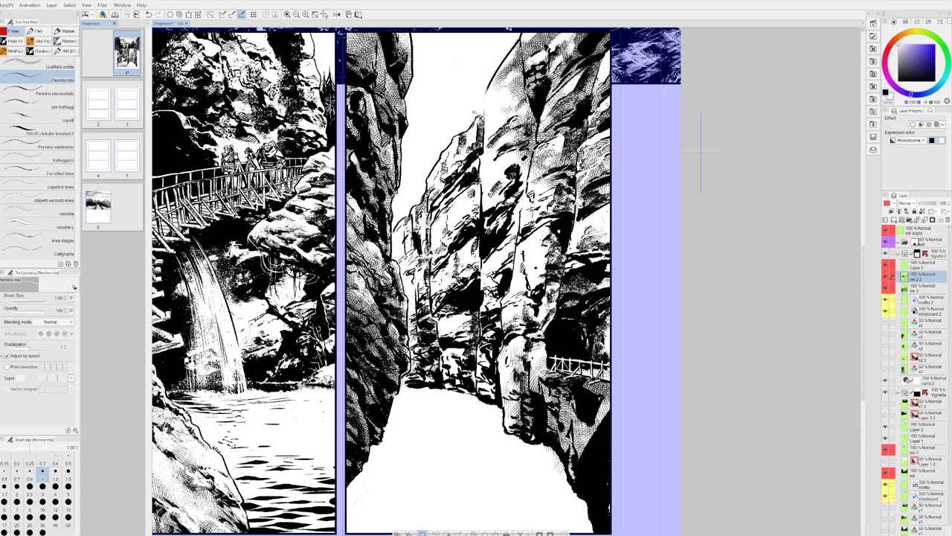
key(x)
key(x)
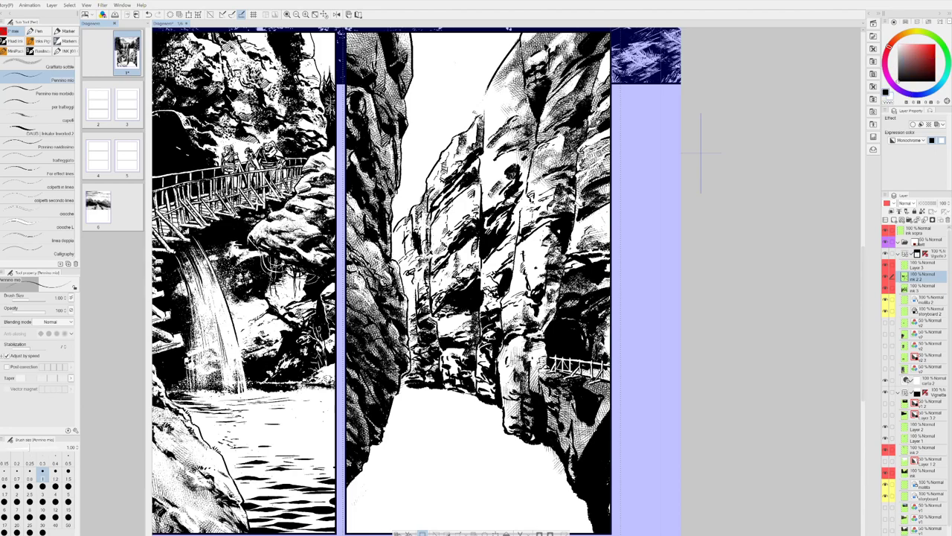
- Refine the walkway's railing and deck edges with alternating black and transparent pen strokes
key(x)
key(x)
key(x)
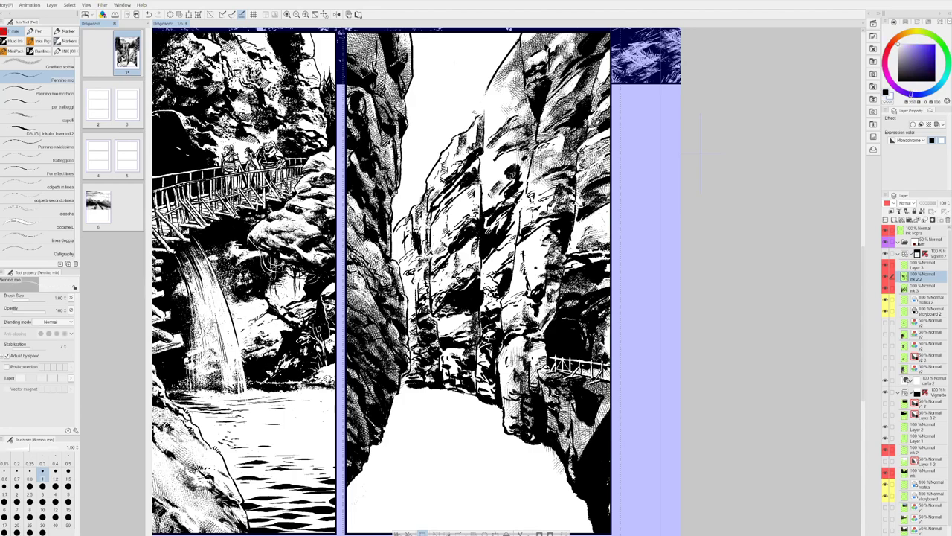
key(x)
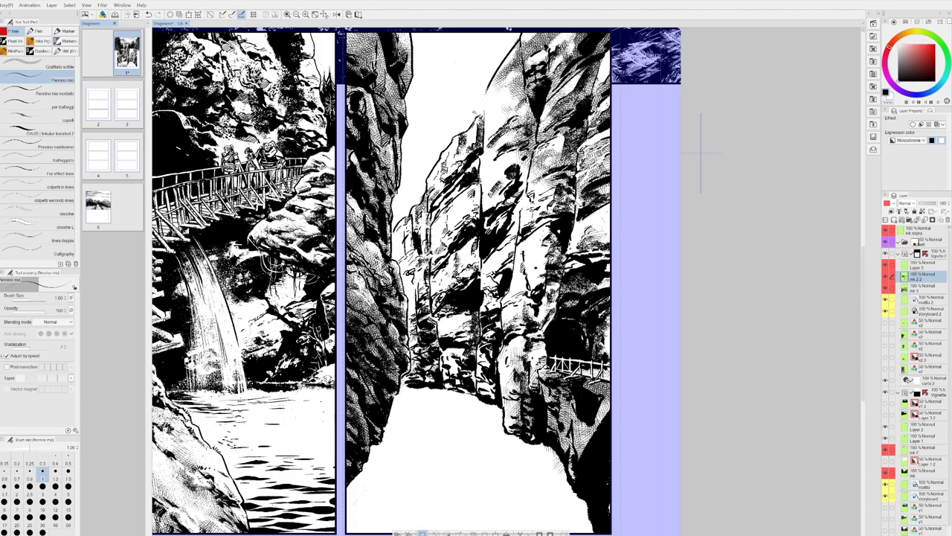
key(x)
key(x)
key(x)
key(x)
- Check the panel mirrored and erase the stray hatching along the shoreline below the right cliff
key(h)
drag(663, 463, 730, 343)
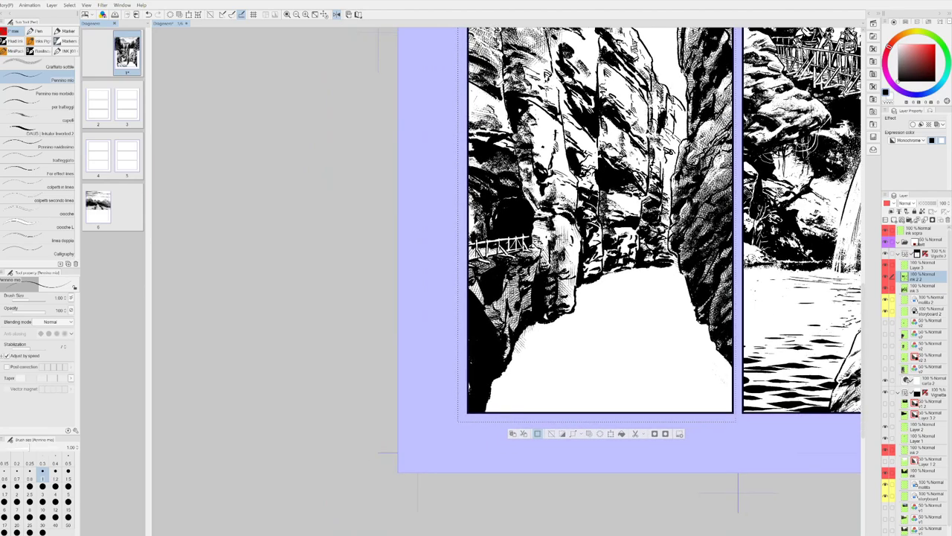
key(x)
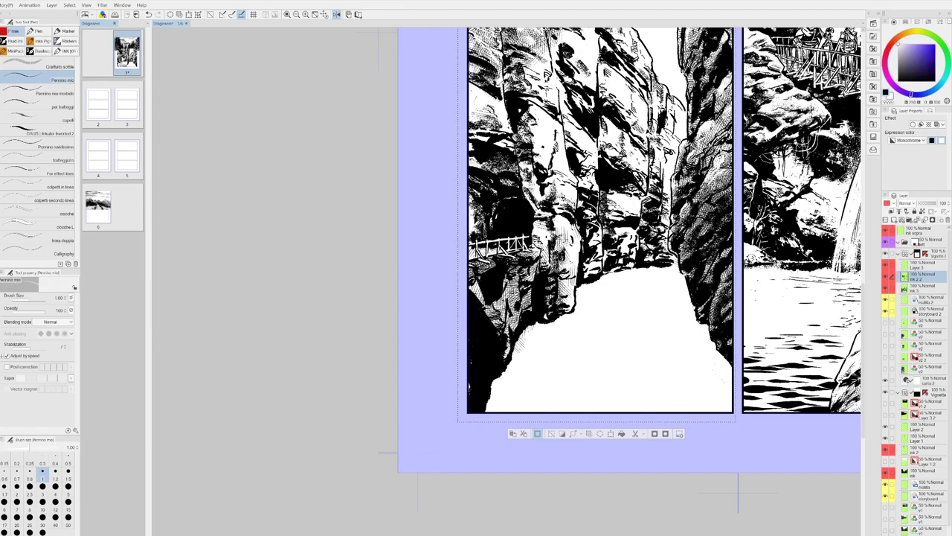
key(e)
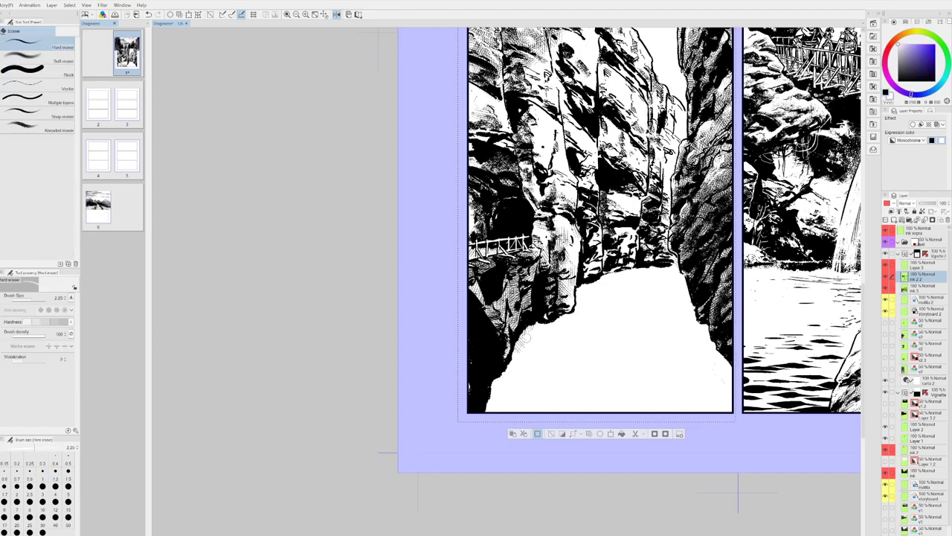
key(p)
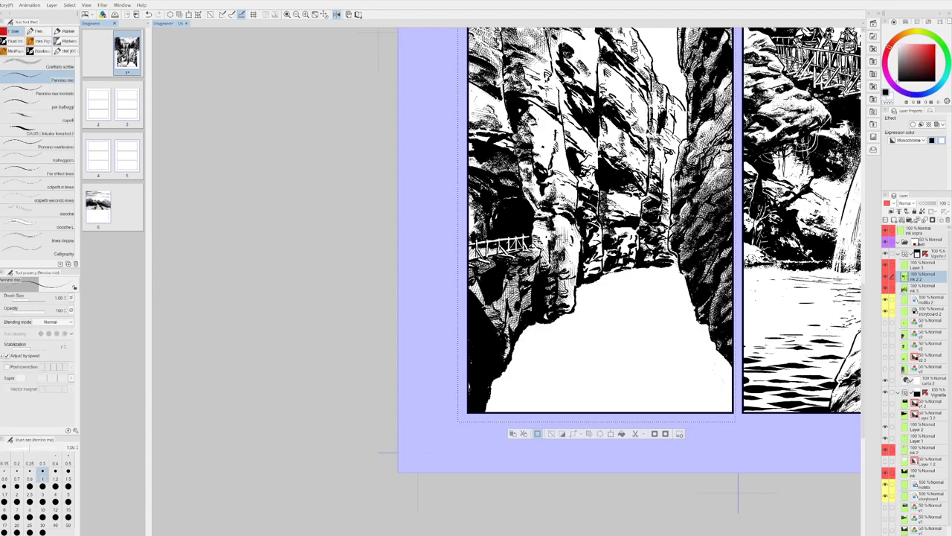
- Restore the unmirrored view and add fine lines and highlights to the rock just below the walkway
key(h)
drag(713, 345, 752, 334)
key(x)
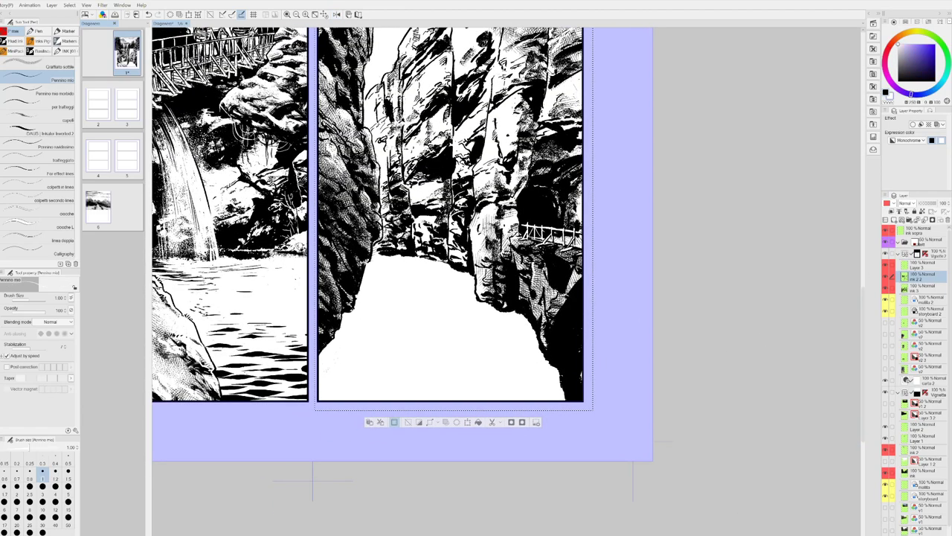
key(x)
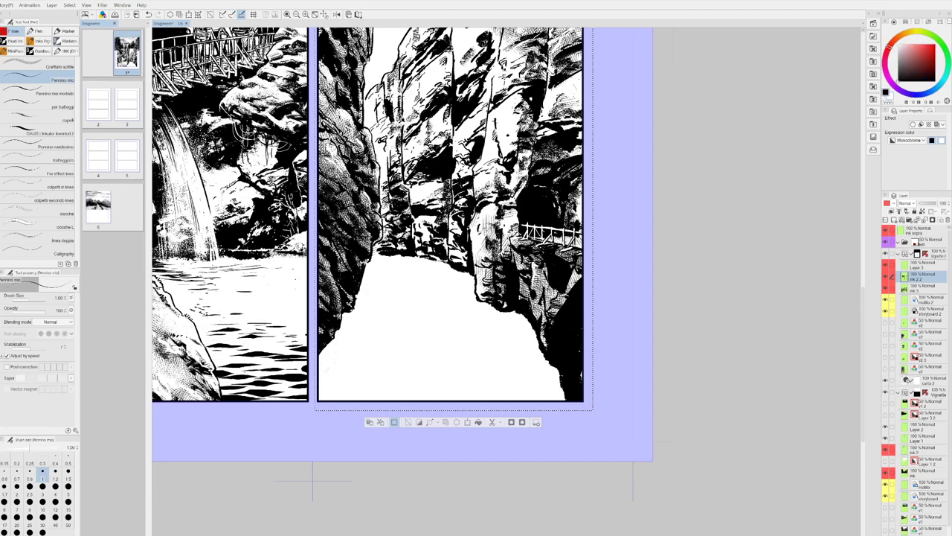
key(x)
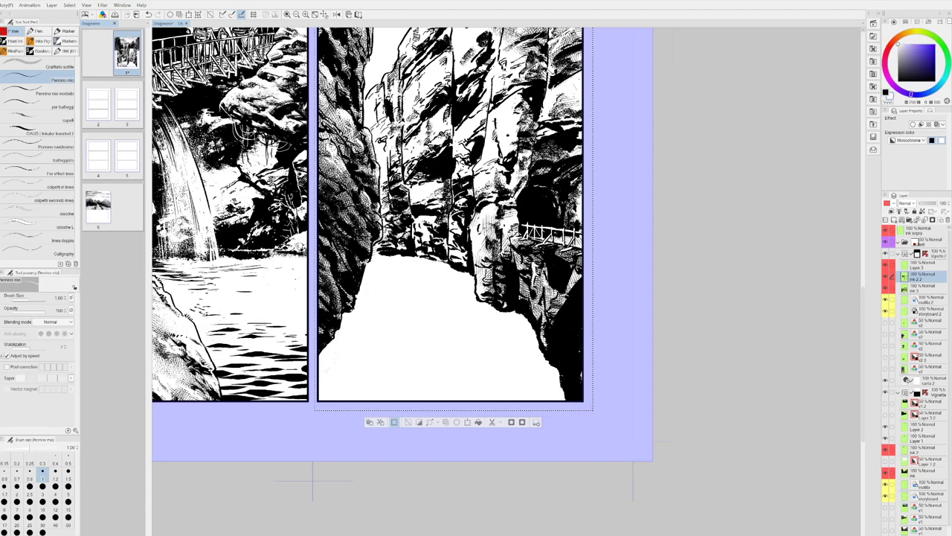
key(x)
drag(518, 253, 524, 261)
key(x)
key(x)
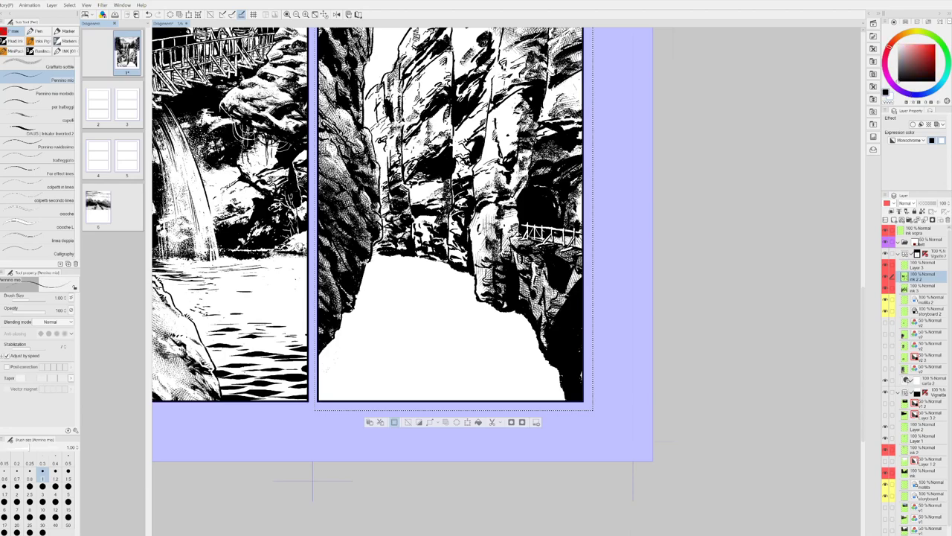
key(x)
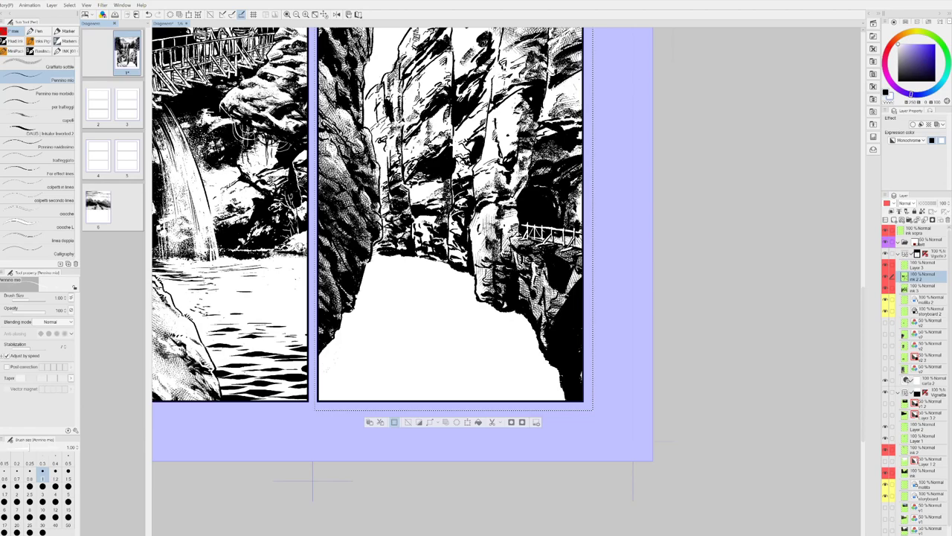
- Hatch and highlight the foot of the rock column beside the walkway, alternating black and transparent strokes
key(x)
key(x)
key(x)
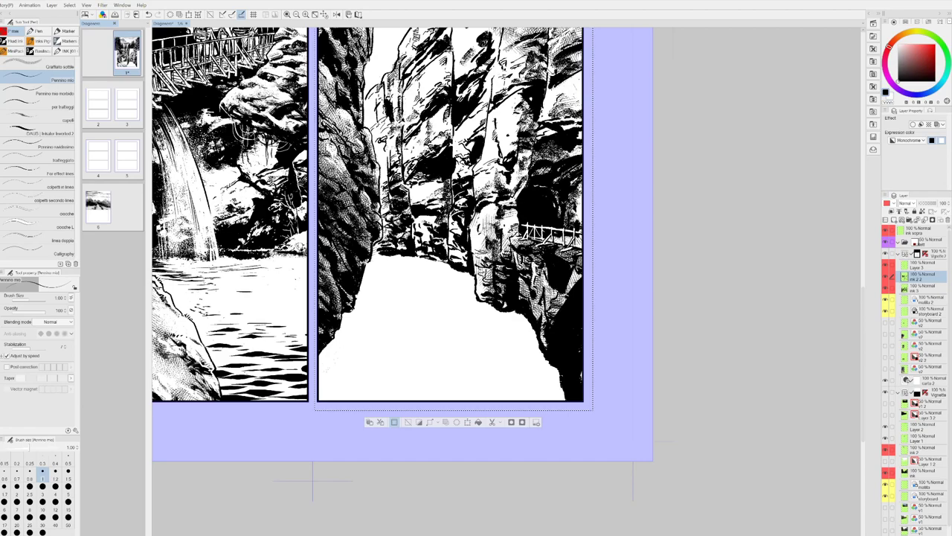
key(x)
key(x)
key(x)
key(x)
key(x)
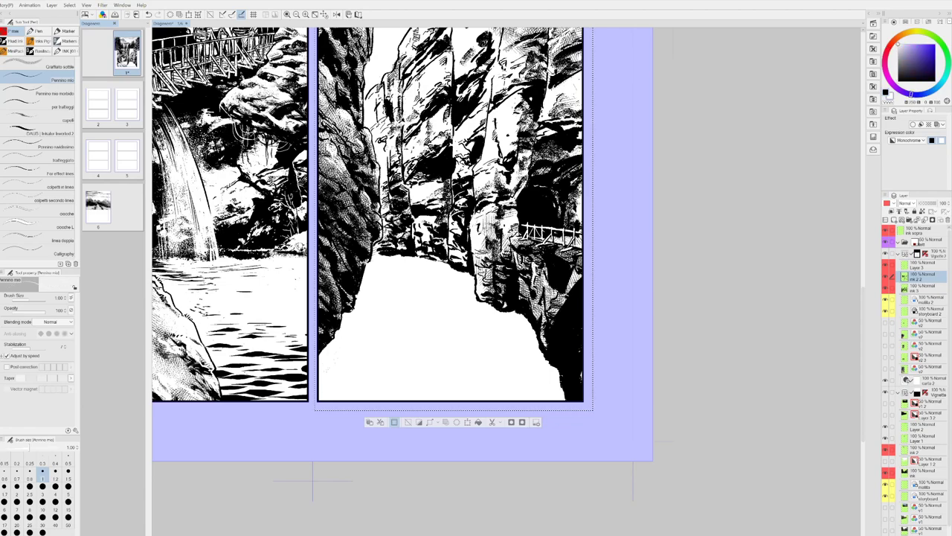
- Ink the dark shoreline along the central wall's base and trim its lower edge with transparent strokes
drag(570, 221, 589, 302)
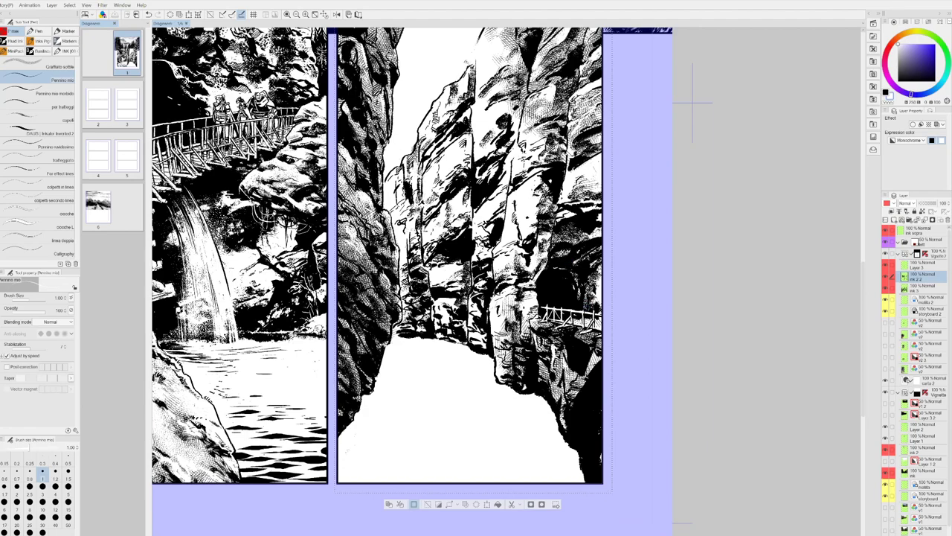
key(x)
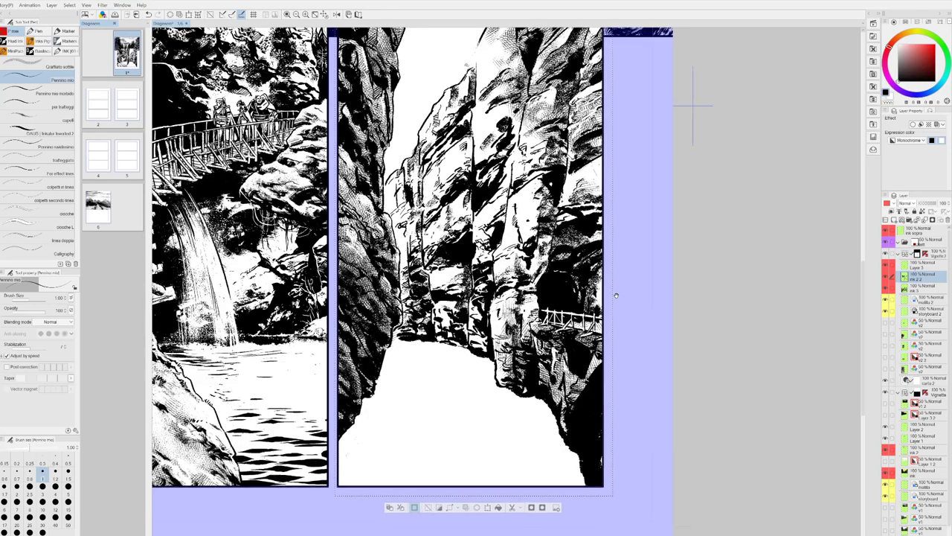
drag(652, 302, 666, 283)
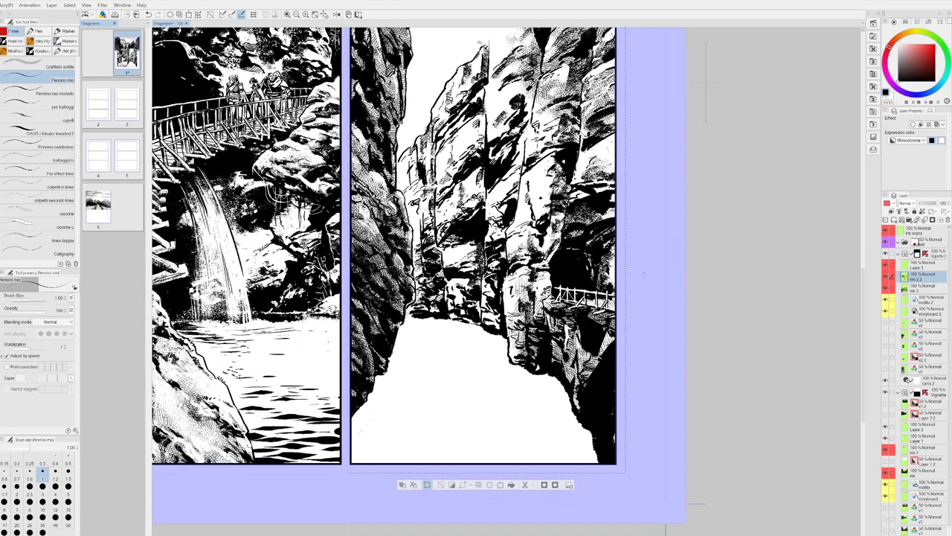
drag(416, 317, 458, 318)
key(x)
key(x)
drag(474, 322, 482, 328)
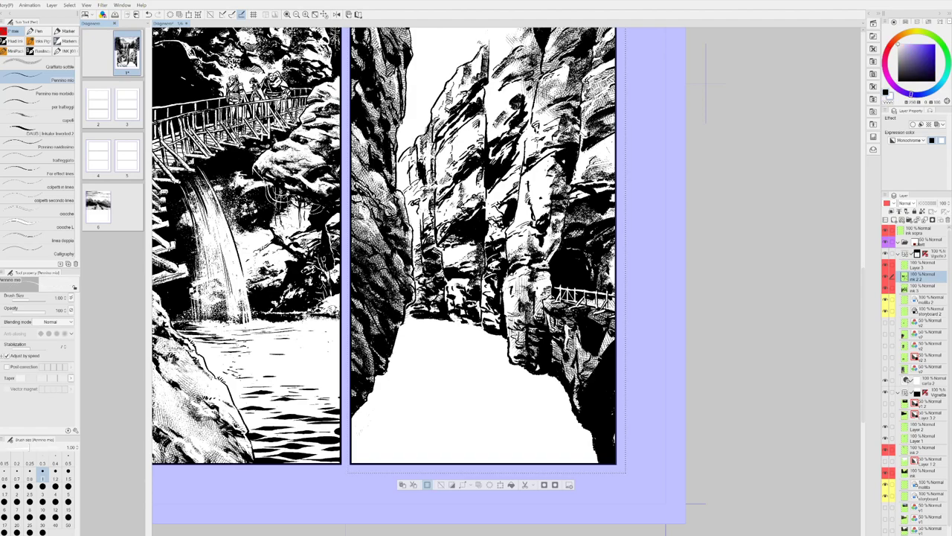
key(x)
key(x)
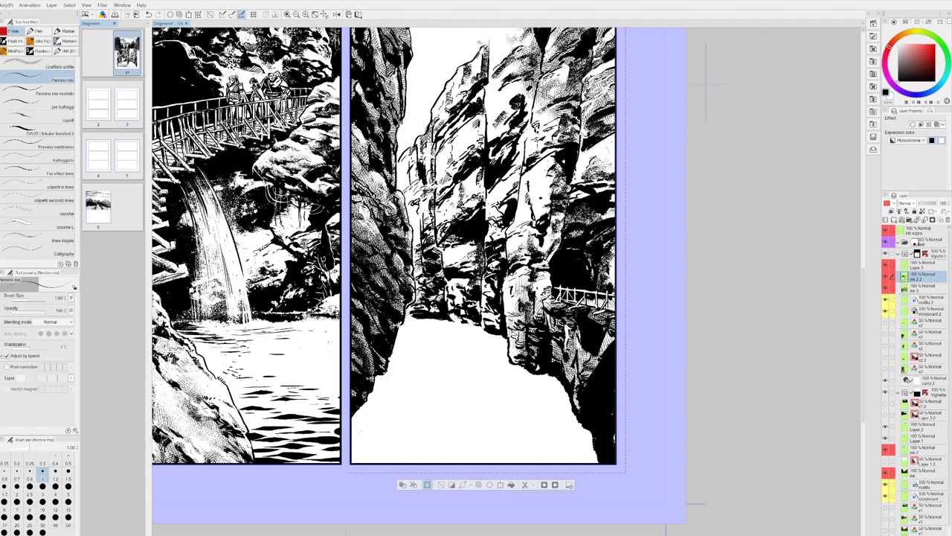
- Carve small light rocks into the waterline at the foot of the right column and outline them in black
alt+click(706, 83)
alt+click(706, 83)
alt+click(706, 83)
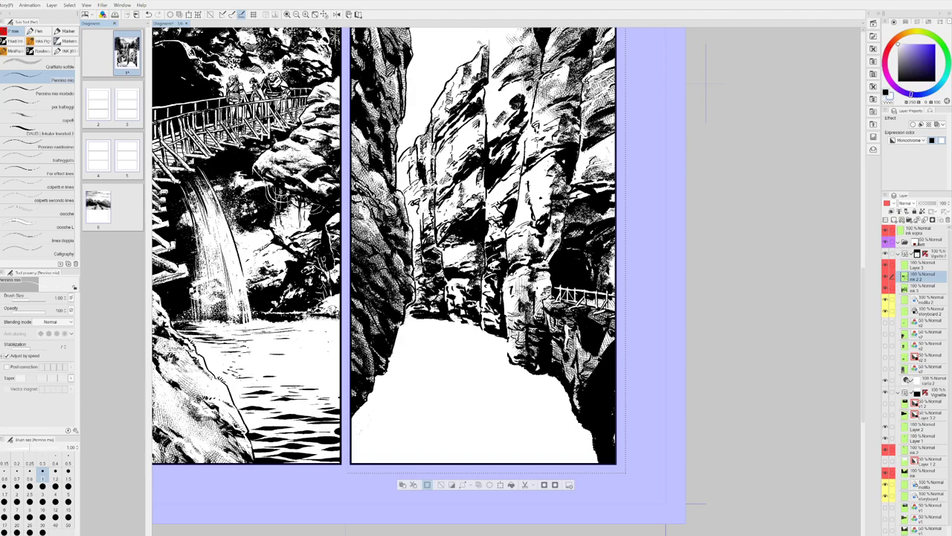
alt+click(706, 84)
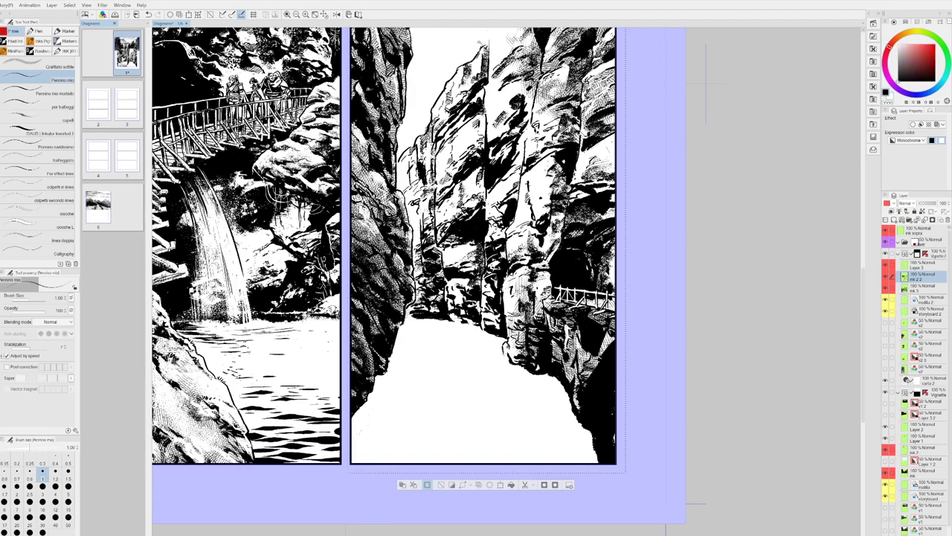
alt+click(706, 83)
alt+click(706, 83)
alt+click(706, 83)
alt+click(706, 84)
alt+click(706, 83)
alt+click(706, 83)
alt+click(706, 84)
alt+click(707, 83)
alt+click(706, 84)
alt+click(706, 83)
alt+click(706, 83)
drag(641, 354, 626, 354)
key(x)
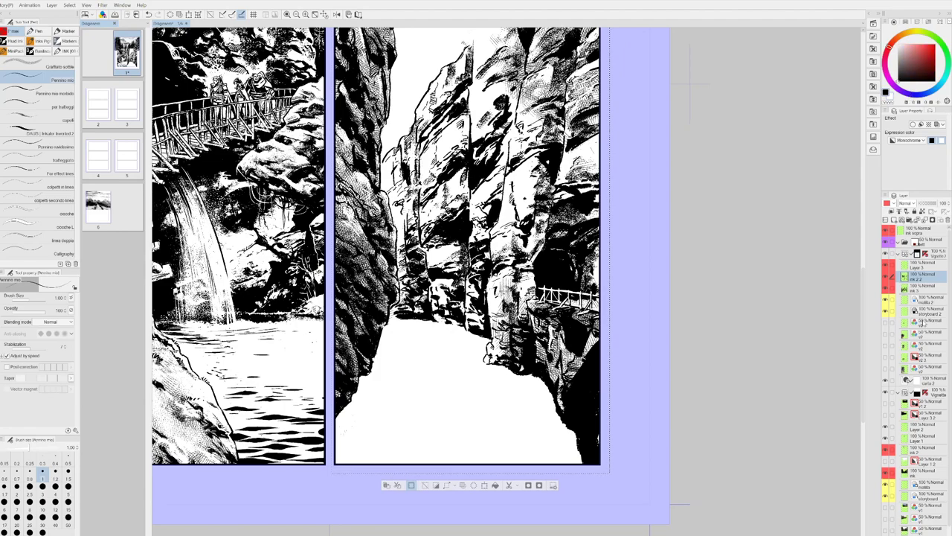
- Select Layer 3 and try pen strokes along the walkway's railing, undoing a stroke
click(923, 268)
drag(563, 300, 587, 304)
drag(567, 300, 599, 309)
drag(585, 306, 599, 307)
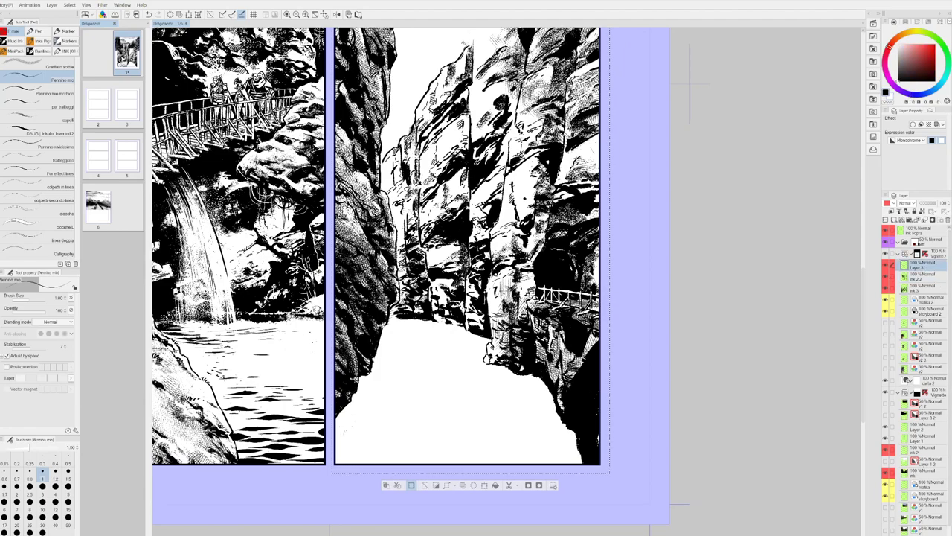
key(x)
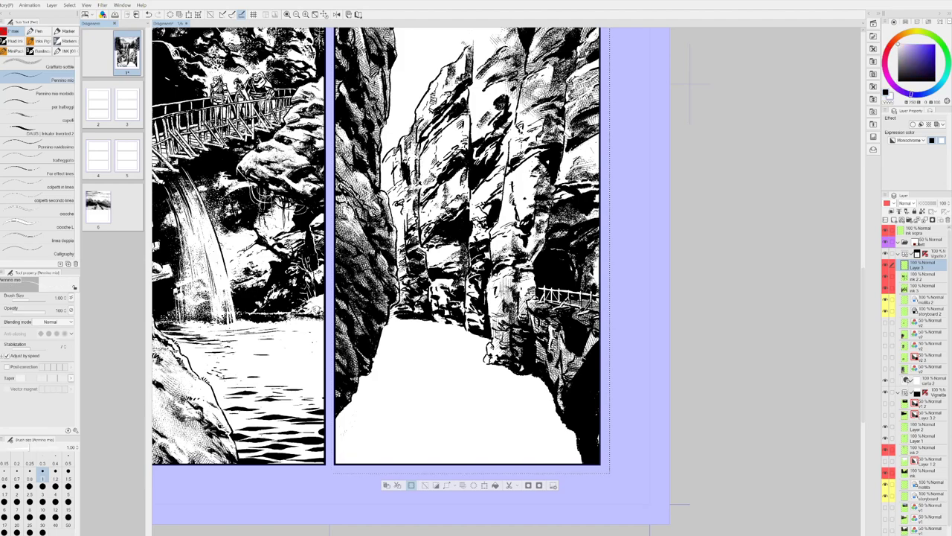
key(ctrl+z)
key(c)
drag(563, 301, 588, 308)
- Draw a tiny figure behind the walkway's railing on Layer 3, alternating white and black pen strokes
drag(668, 366, 648, 373)
scroll(628, 372, up, 1)
drag(644, 341, 625, 352)
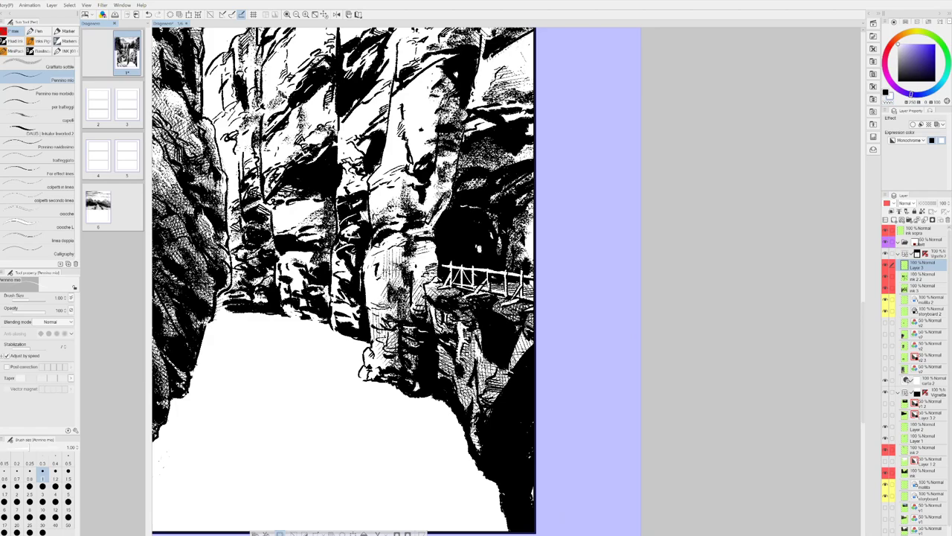
key(x)
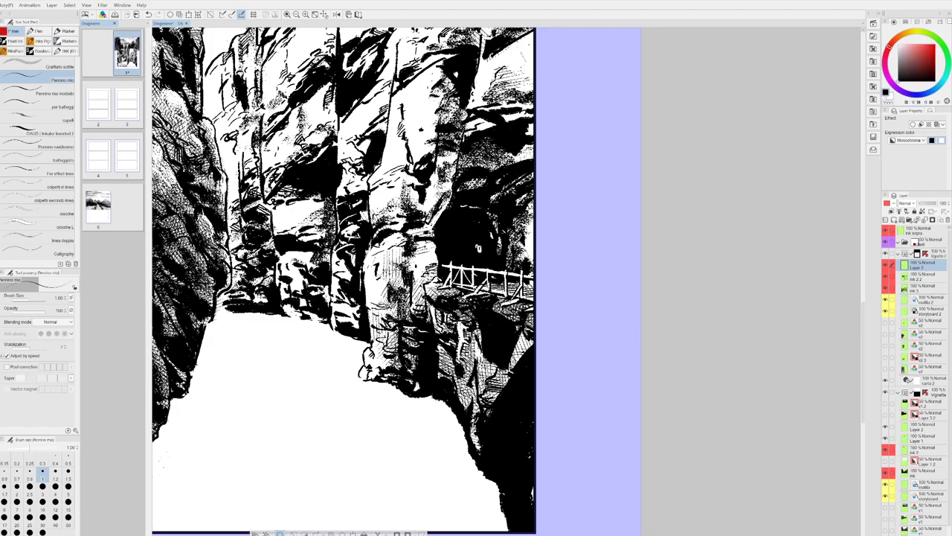
key(x)
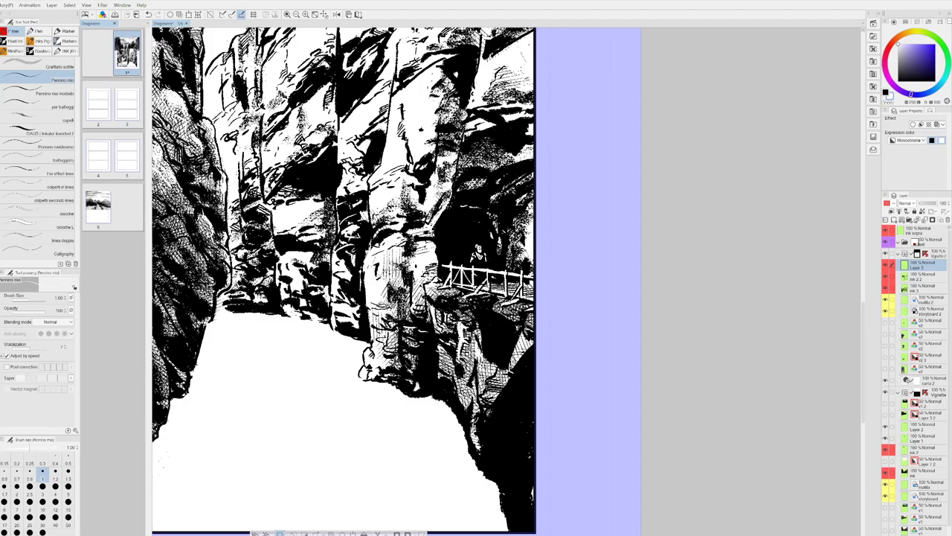
drag(477, 259, 483, 263)
key(x)
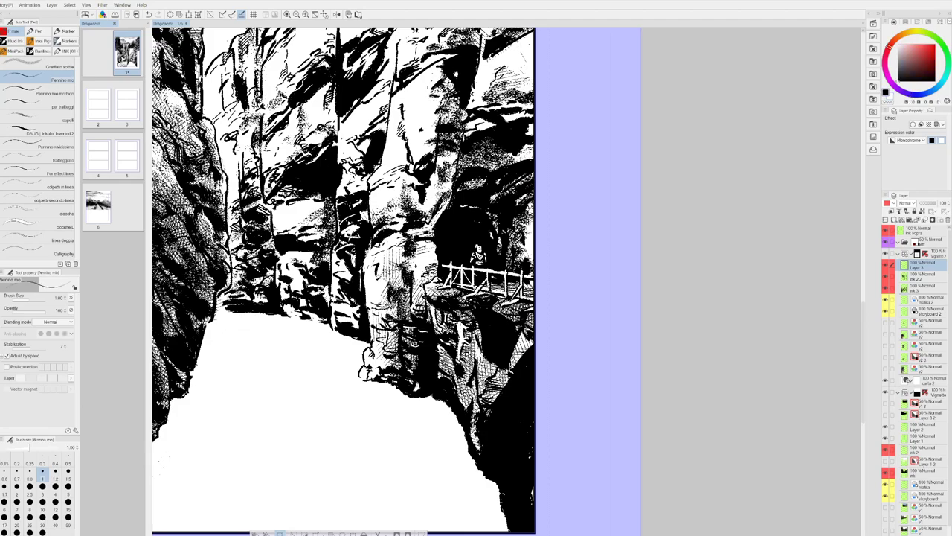
key(x)
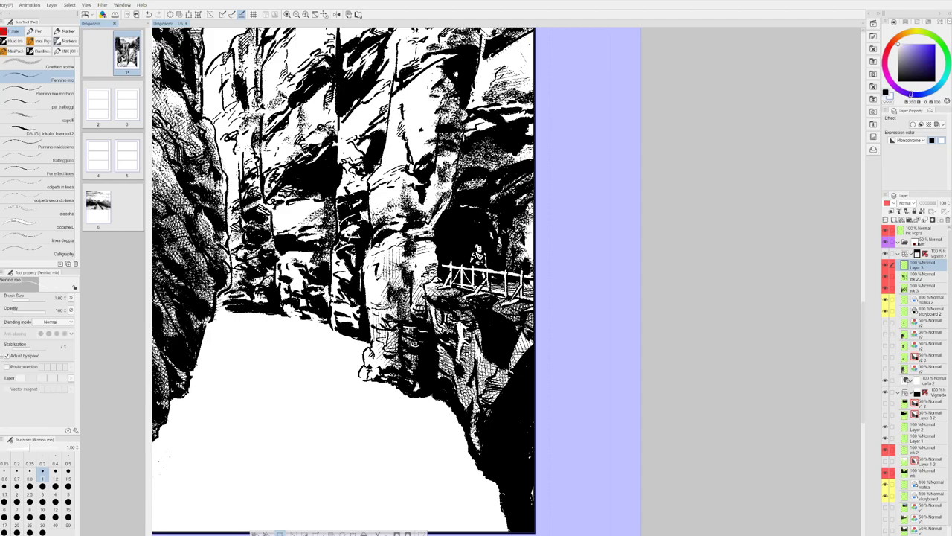
key(x)
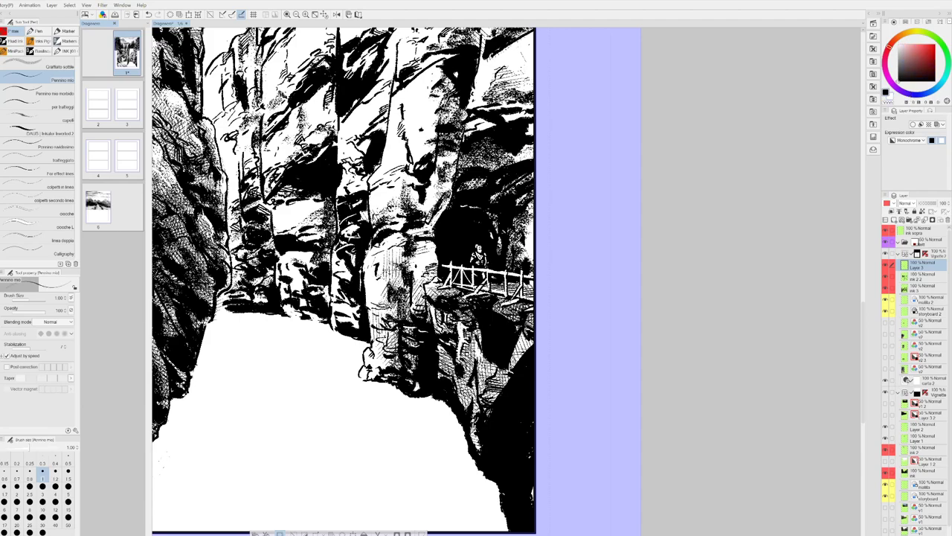
- Draw the head and shoulders of a second tiny figure to the left of the first one on the walkway
key(x)
key(x)
key(x)
click(461, 248)
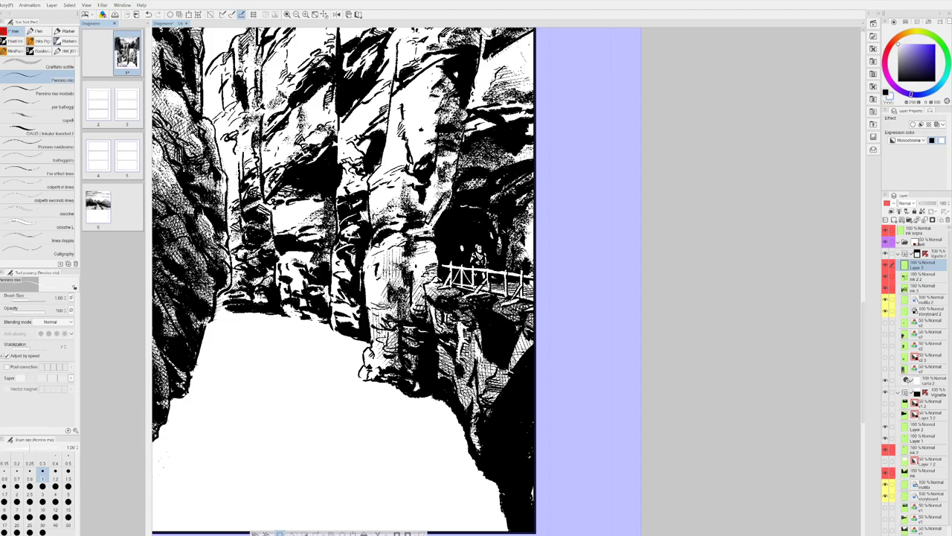
click(457, 247)
key(x)
key(x)
key(x)
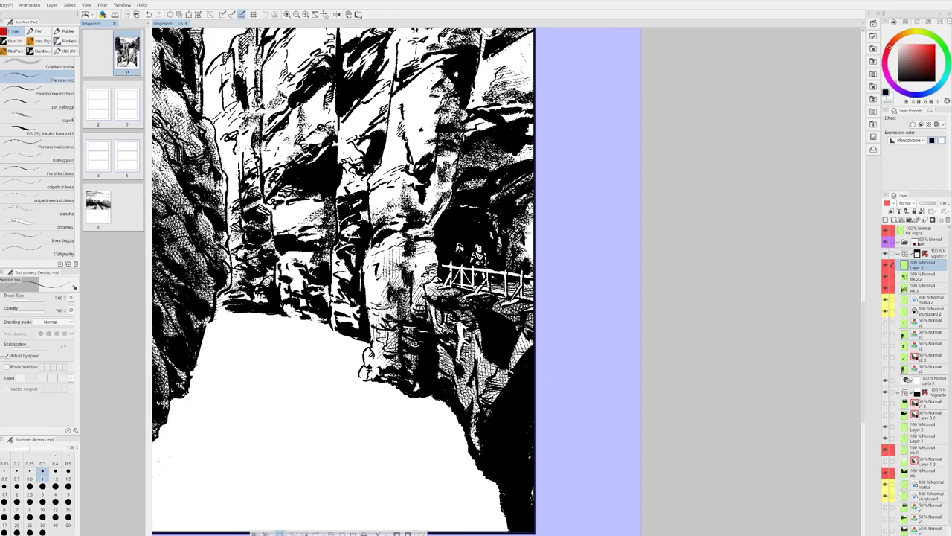
- Build up the second figure's body and refine its outline with alternating white and black strokes
key(x)
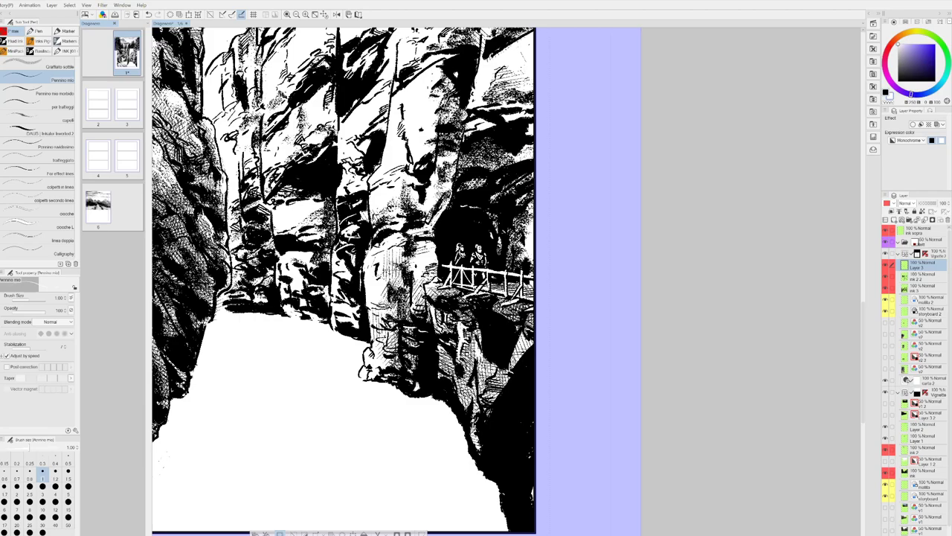
key(x)
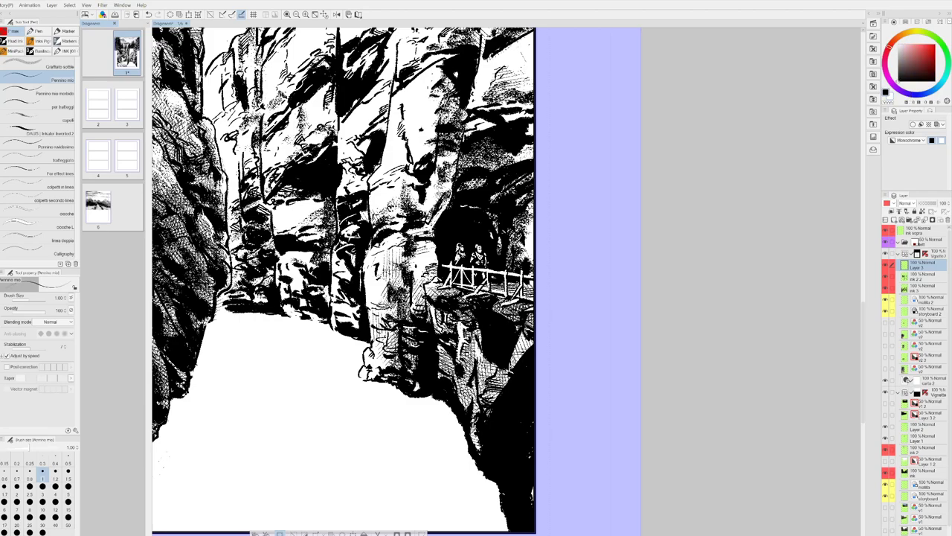
key(x)
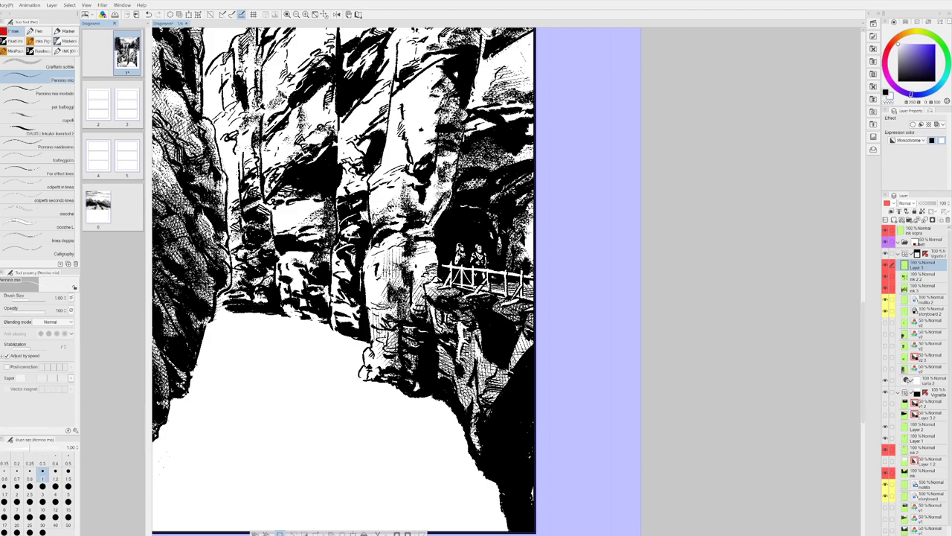
key(x)
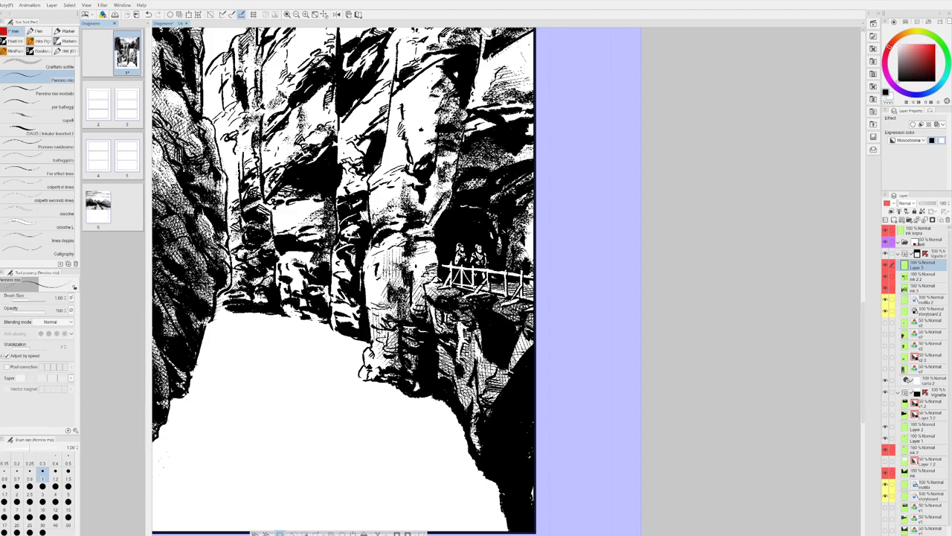
key(x)
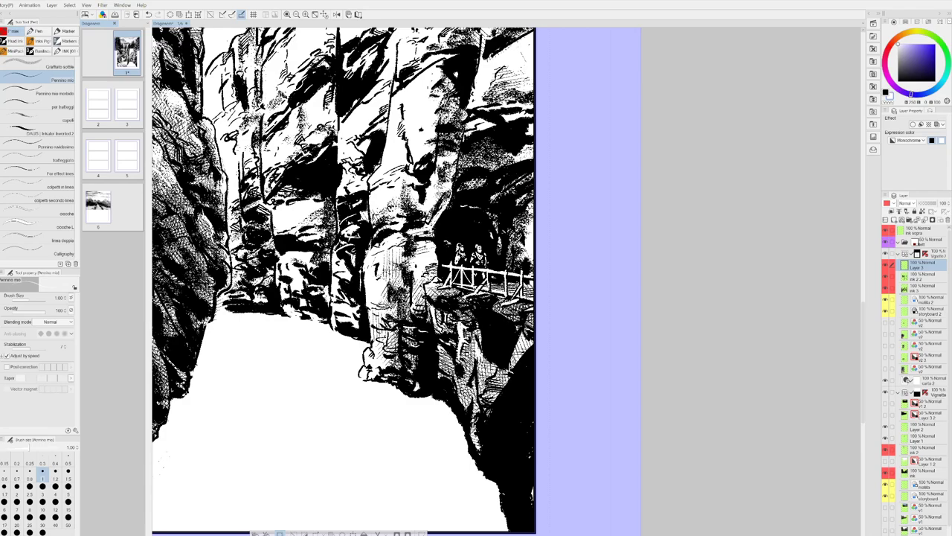
key(x)
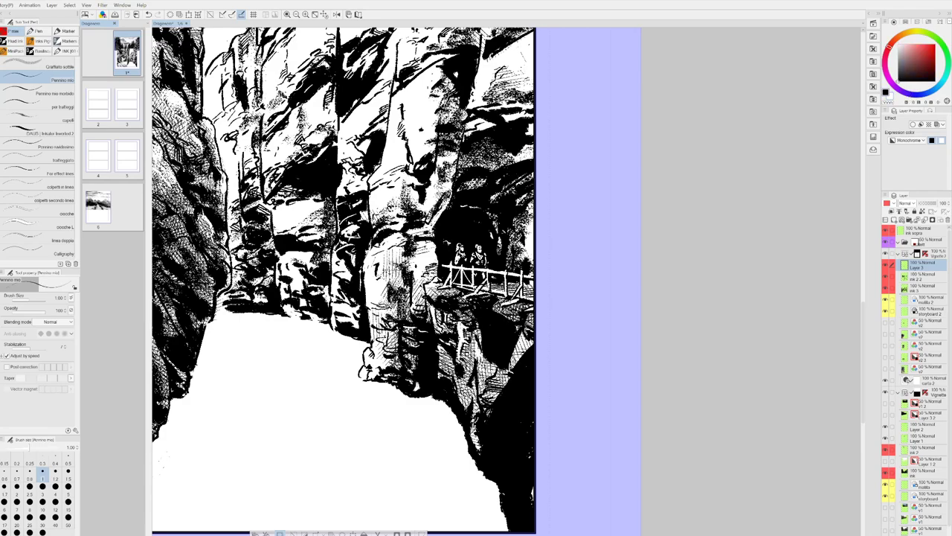
key(x)
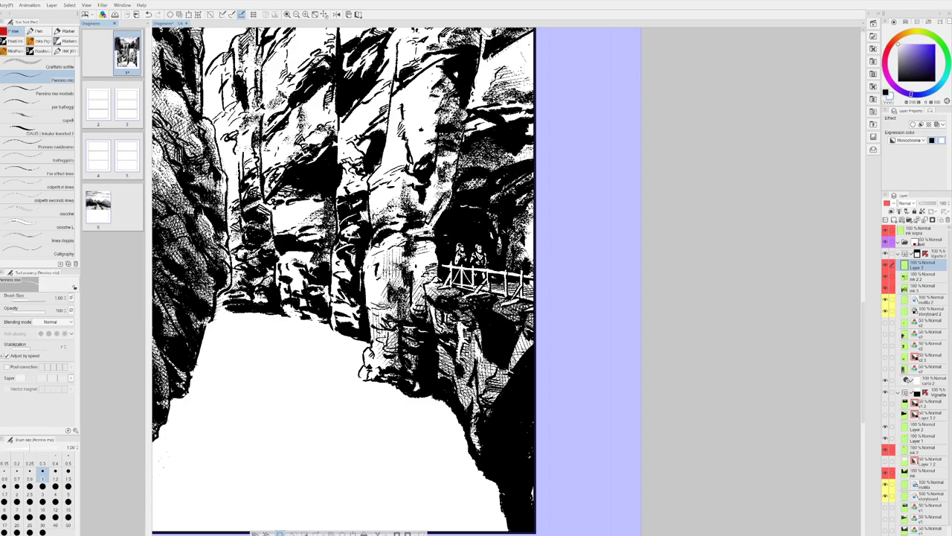
- Draw the head and upper body of a third tiny figure at the left end of the walkway
key(x)
key(x)
key(x)
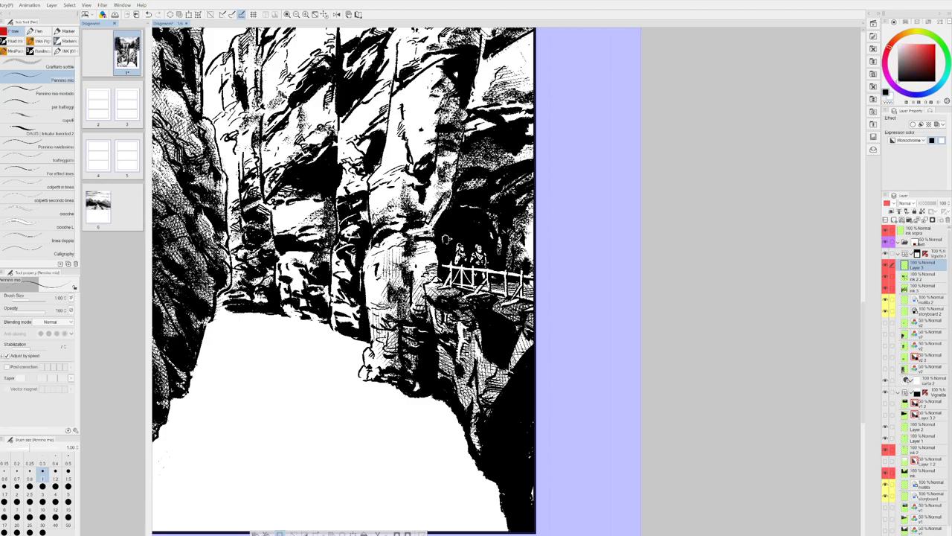
key(x)
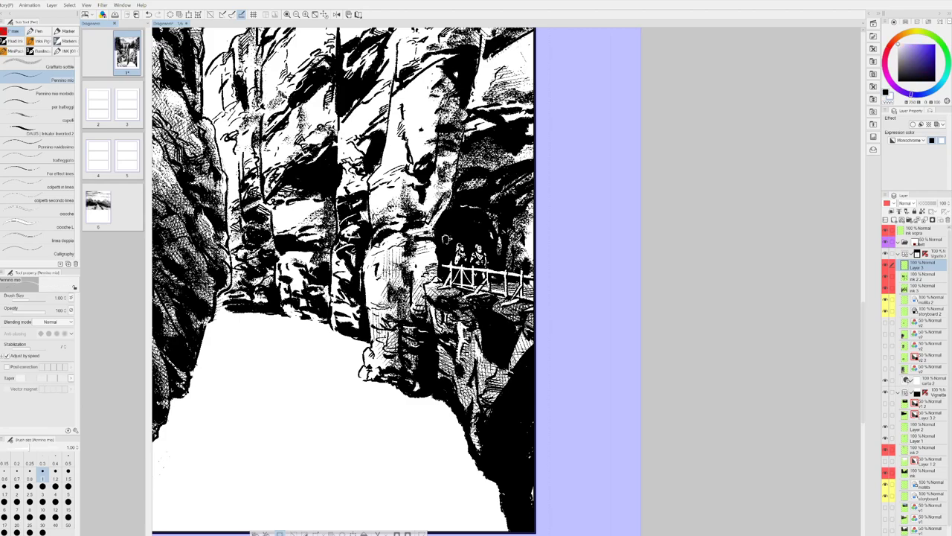
key(x)
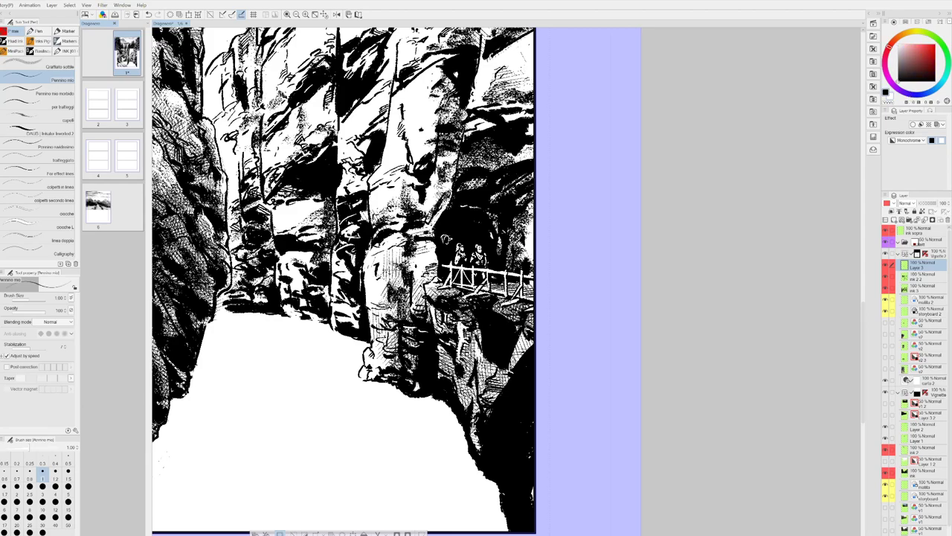
key(x)
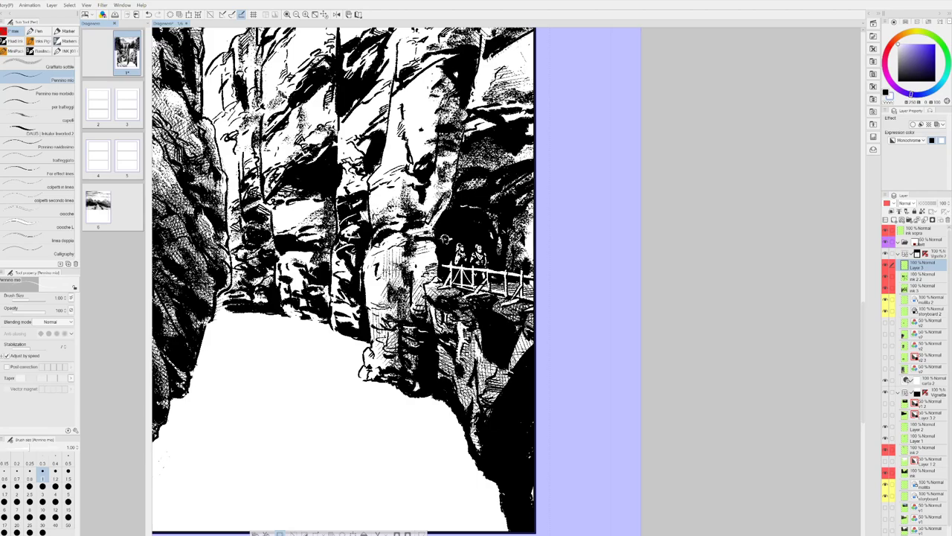
key(x)
key(x)
key(x)
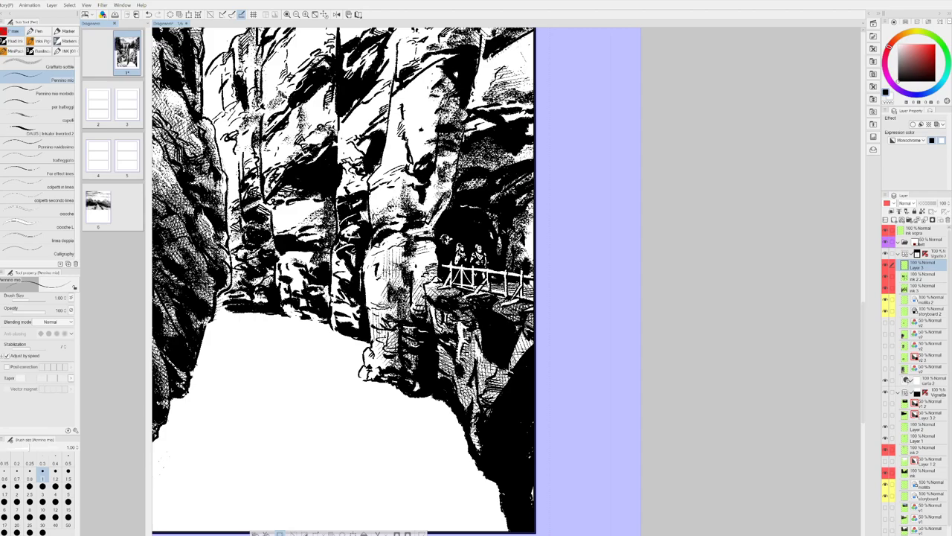
key(x)
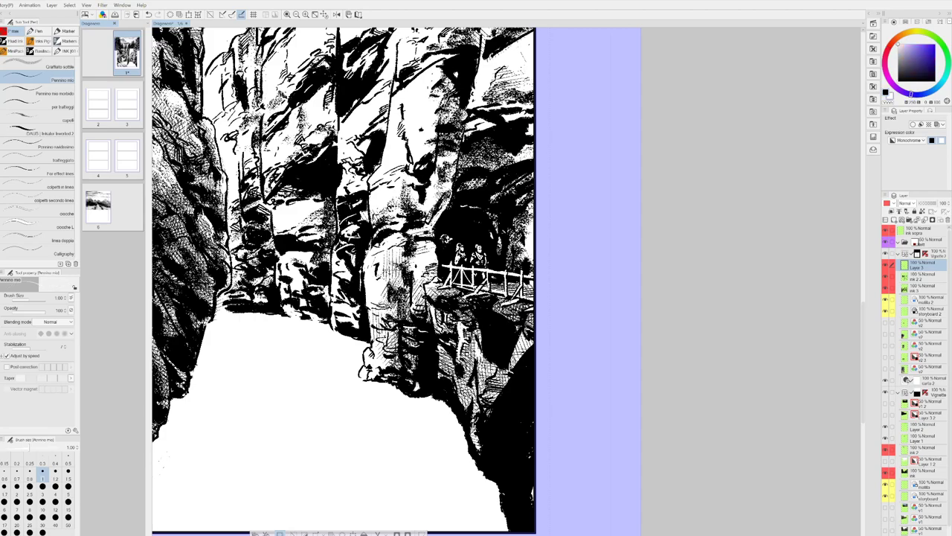
key(x)
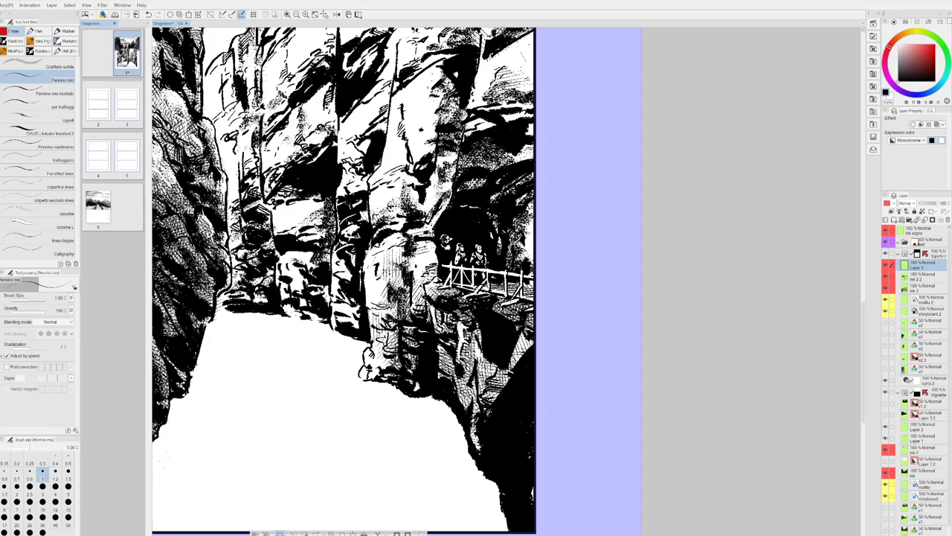
- Add arm and torso strokes to the third figure, touching up its shape in black and white
key(x)
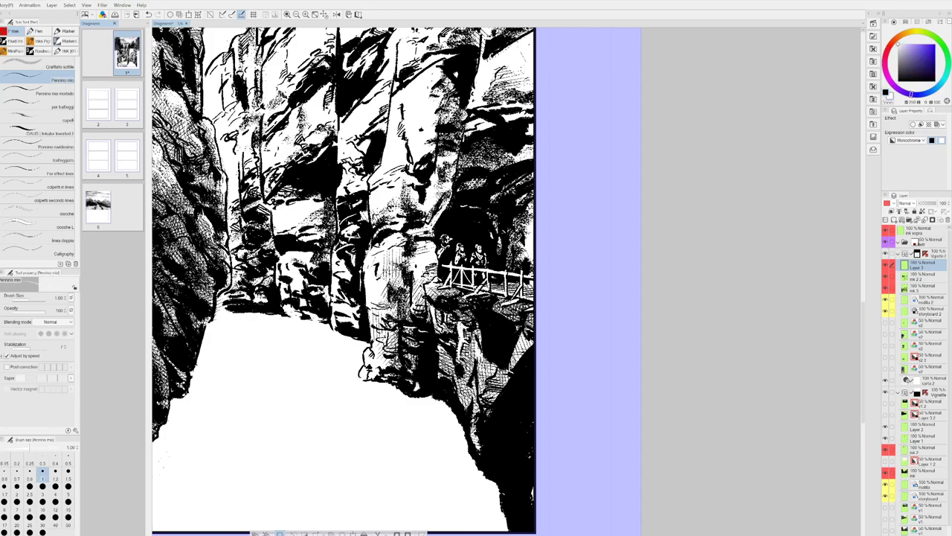
drag(452, 245, 455, 252)
drag(449, 253, 454, 258)
key(x)
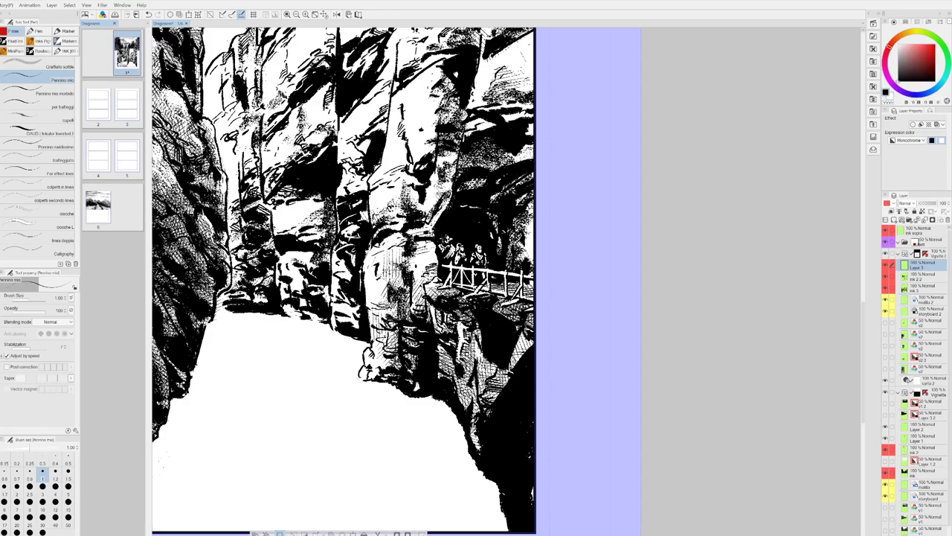
drag(452, 245, 456, 254)
key(x)
key(x)
key(x)
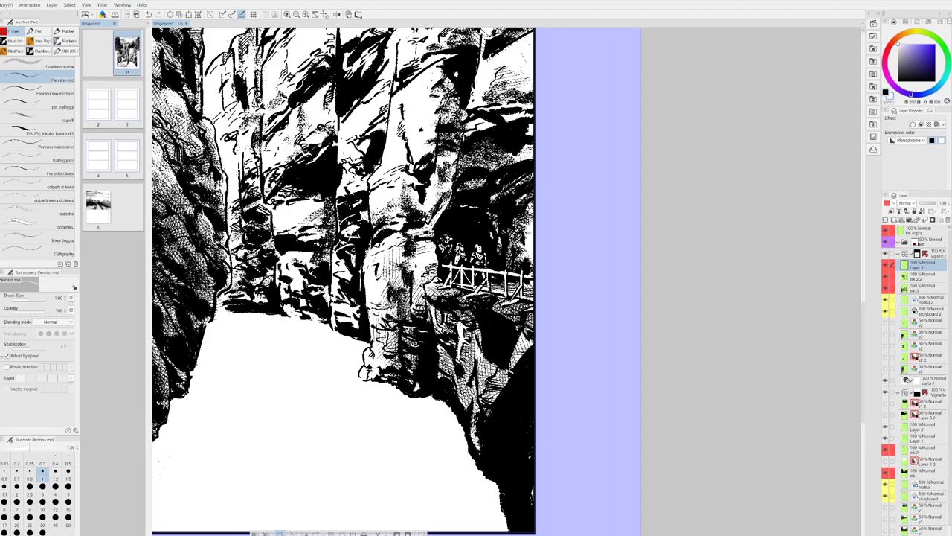
- Lasso the leftmost figure on the walkway, scale it down slightly with its proportions kept, and clear the selection
scroll(536, 318, down, 2)
drag(593, 326, 625, 335)
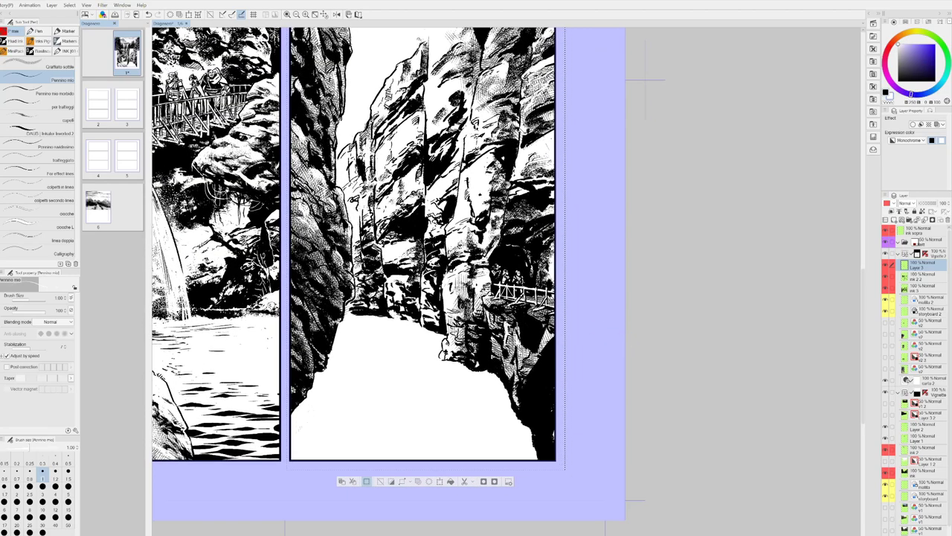
scroll(646, 80, up, 2)
key(u)
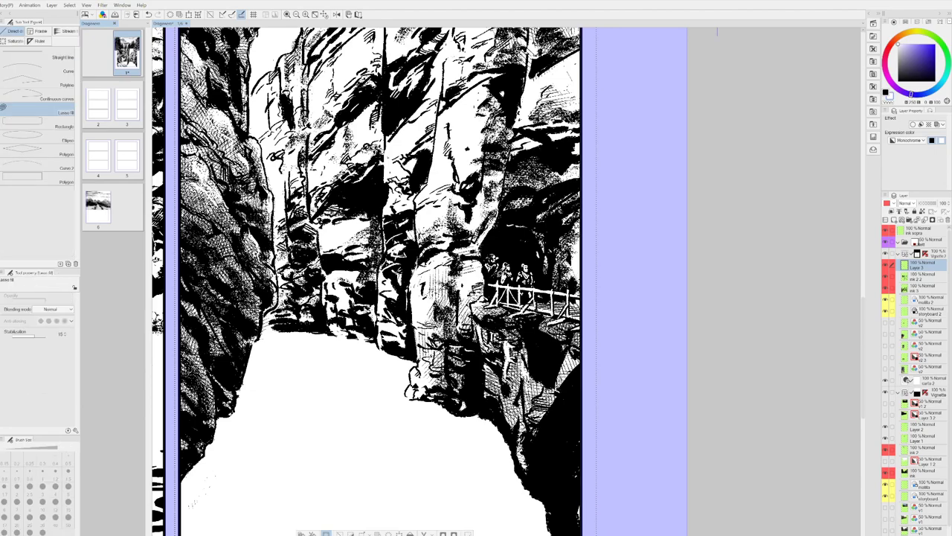
key(m)
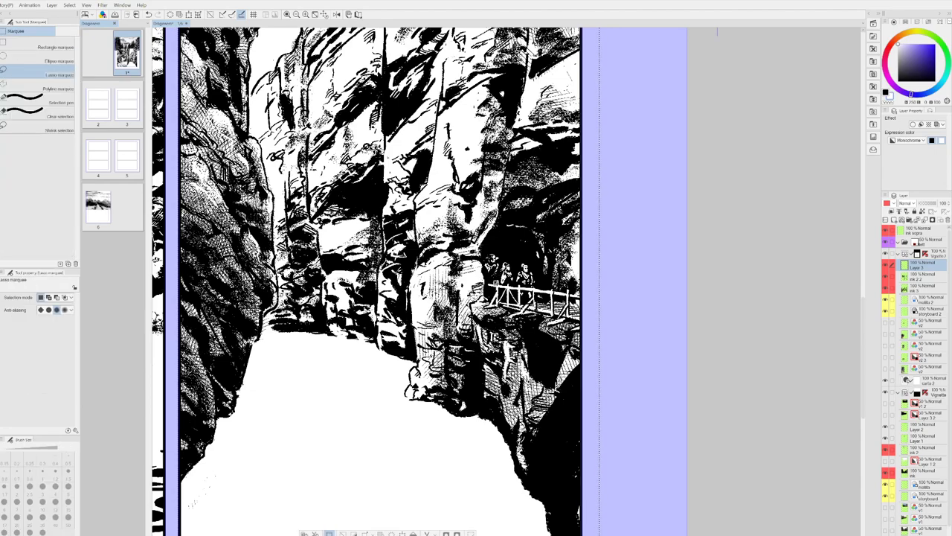
drag(491, 277, 498, 246)
drag(491, 279, 493, 279)
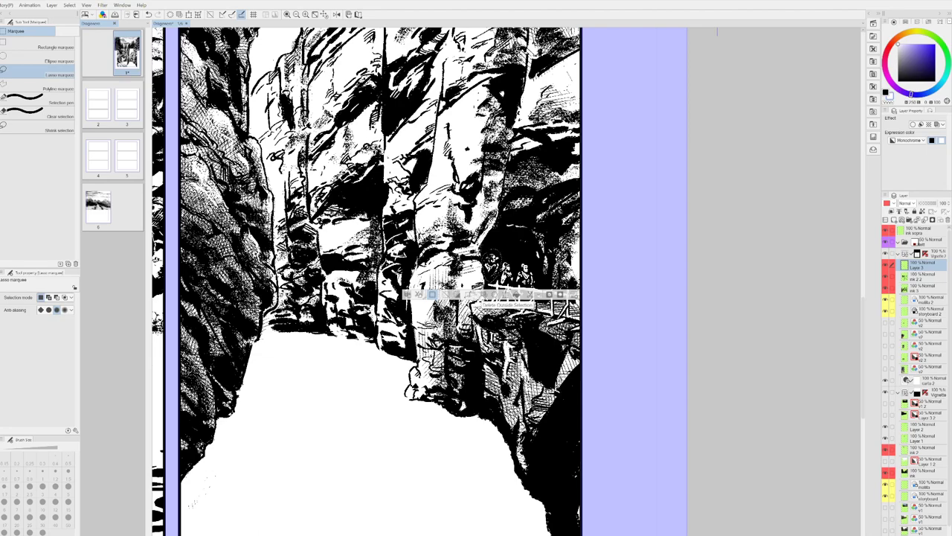
click(506, 295)
drag(492, 268, 504, 286)
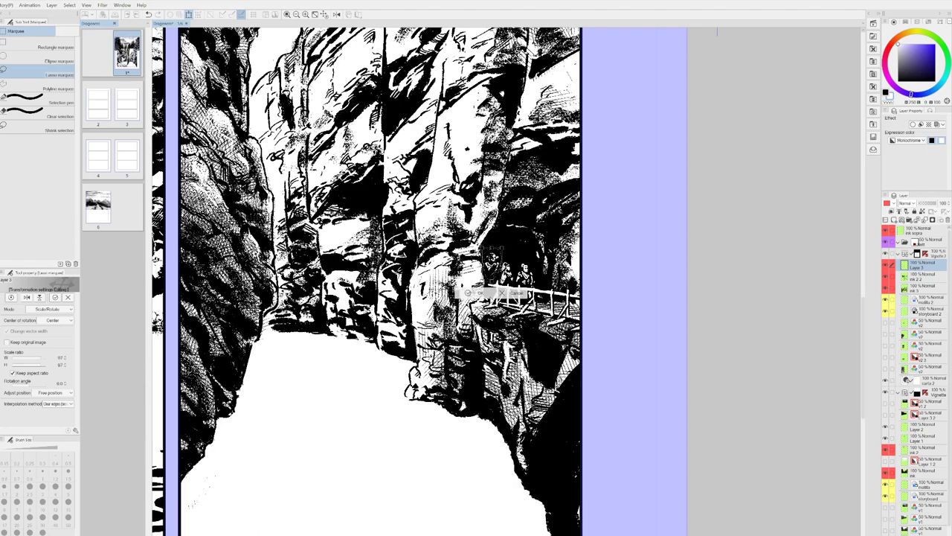
key(Return)
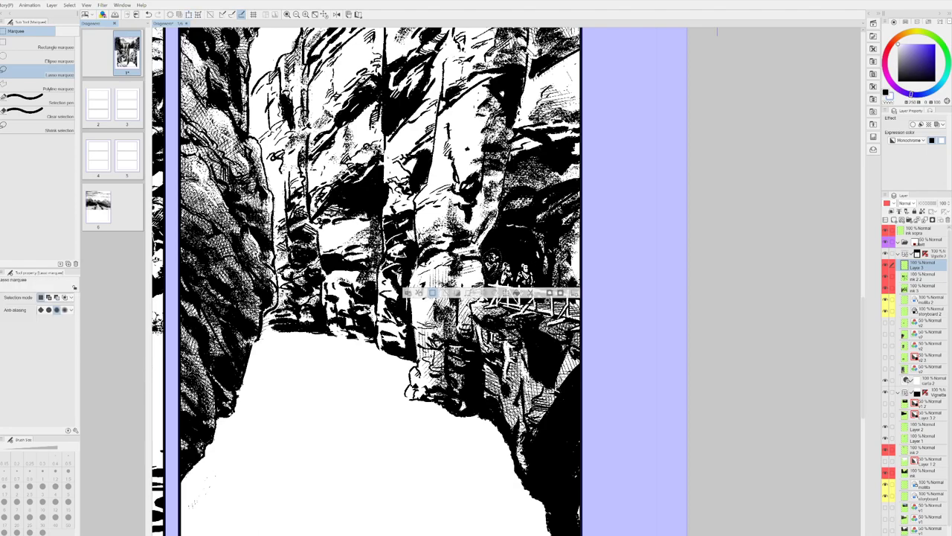
key(ctrl+d)
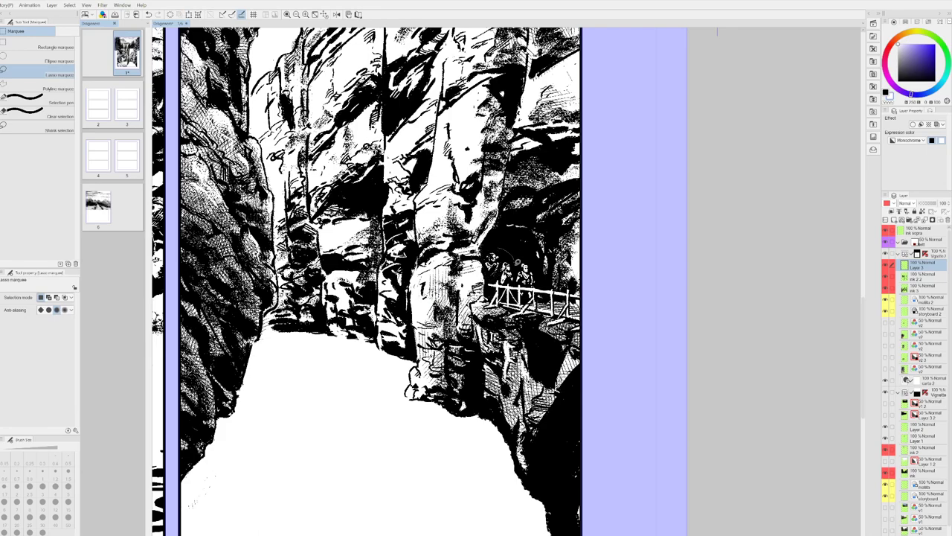
- Lasso around the walkway figures again, apply a Scale/Rotate adjustment, clear the selection and return to the pen
mouse_move(513, 268)
mouse_down()
mouse_move(488, 254)
mouse_move(502, 270)
mouse_up()
click(516, 297)
click(491, 296)
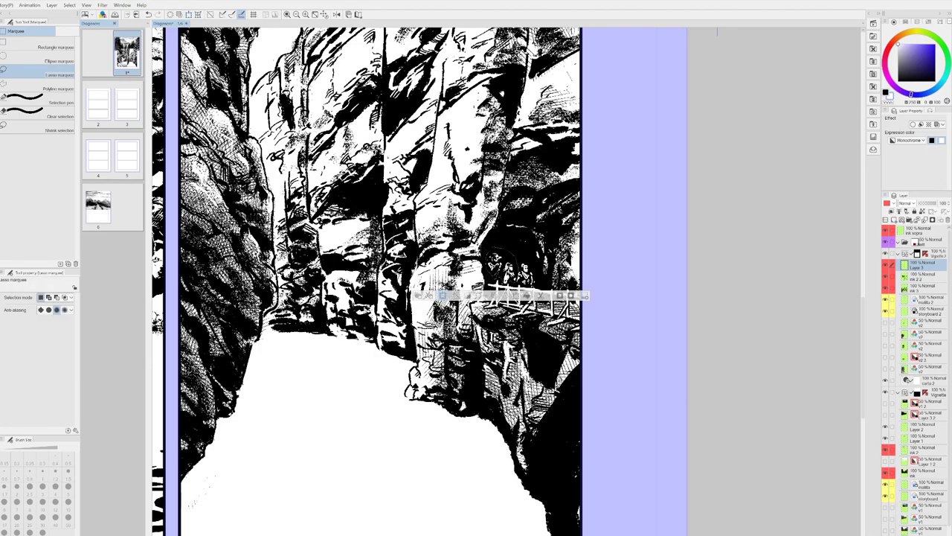
key(ctrl+d)
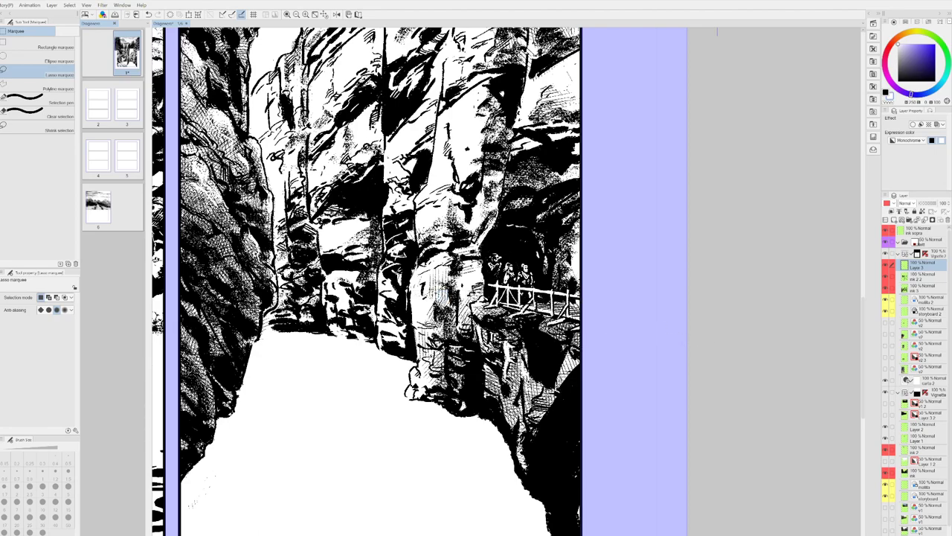
key(p)
scroll(568, 331, down, 1)
drag(614, 284, 595, 276)
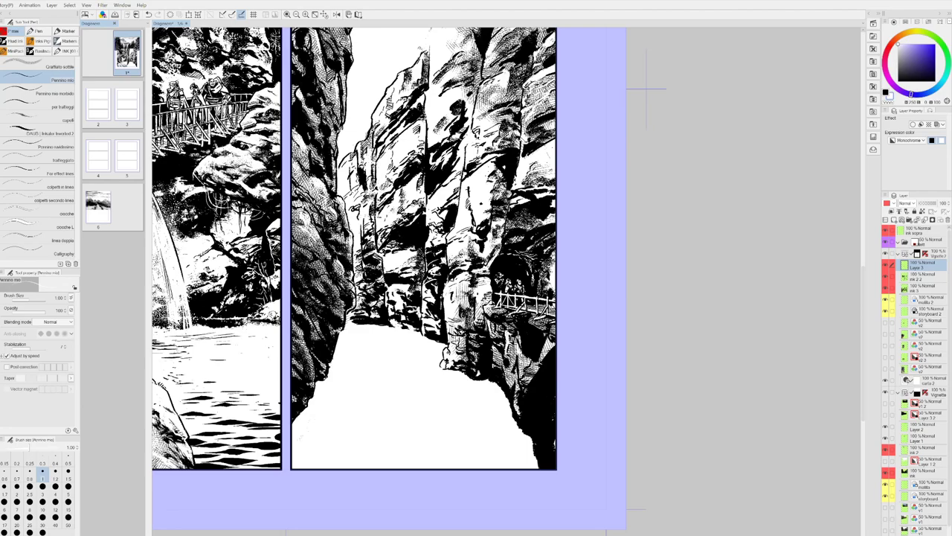
key(x)
key(x)
key(x)
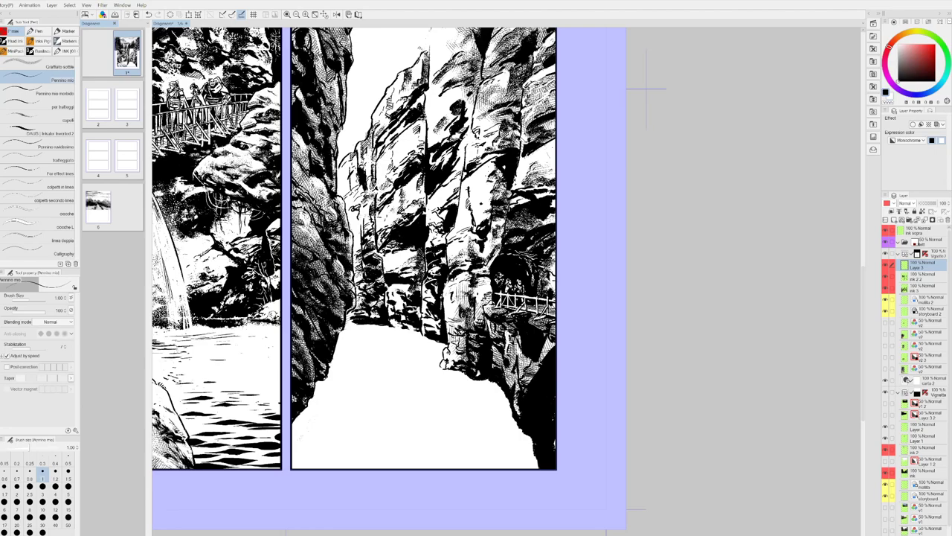
key(x)
key(x)
key(x)
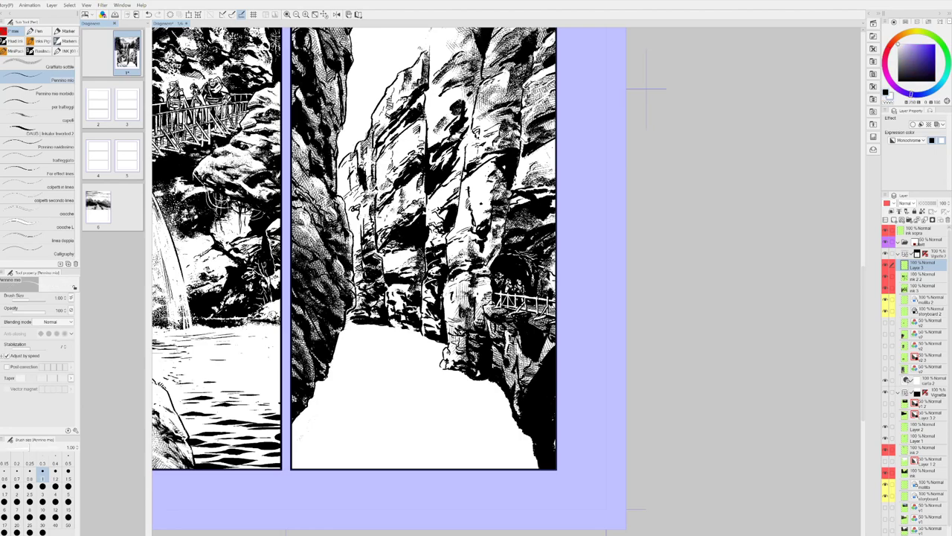
key(x)
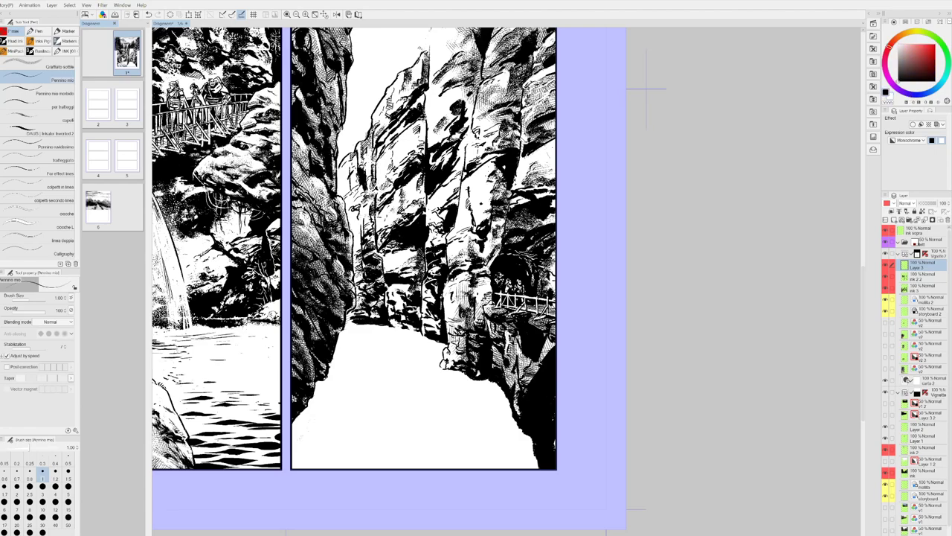
key(x)
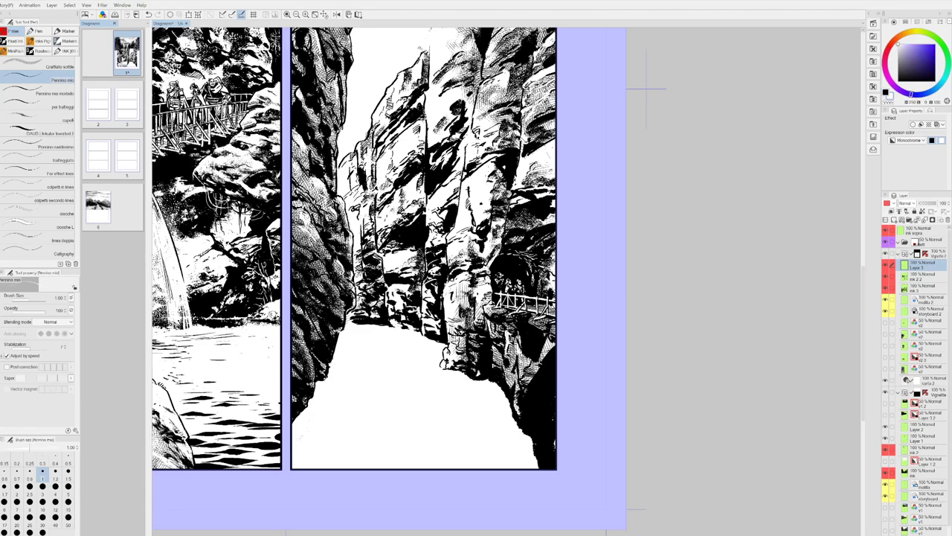
key(x)
key(x)
key(x)
- Add a new layer directly above the lower ink layer of the canyon panel and give it the red palette colour
mouse_move(549, 321)
mouse_down()
mouse_move(569, 347)
mouse_move(582, 345)
mouse_up()
click(931, 289)
click(886, 289)
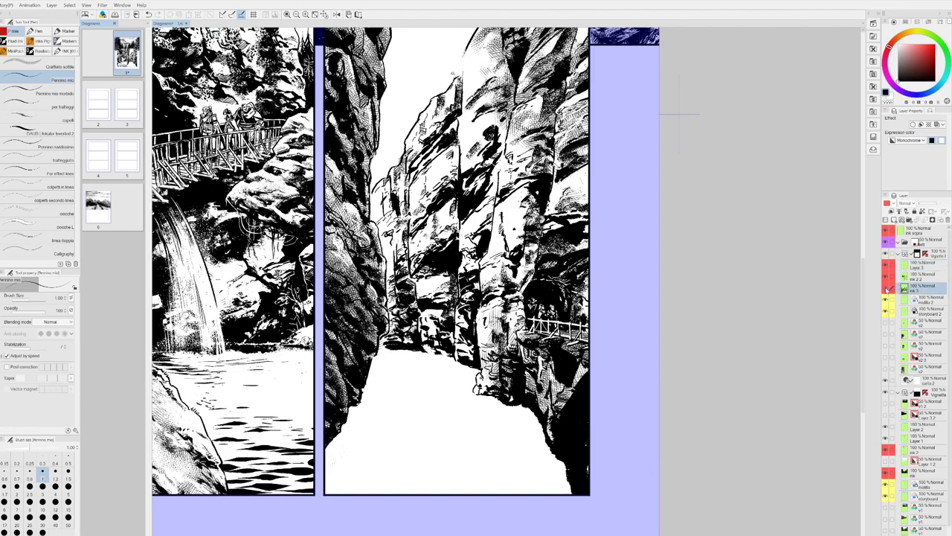
click(885, 290)
click(892, 220)
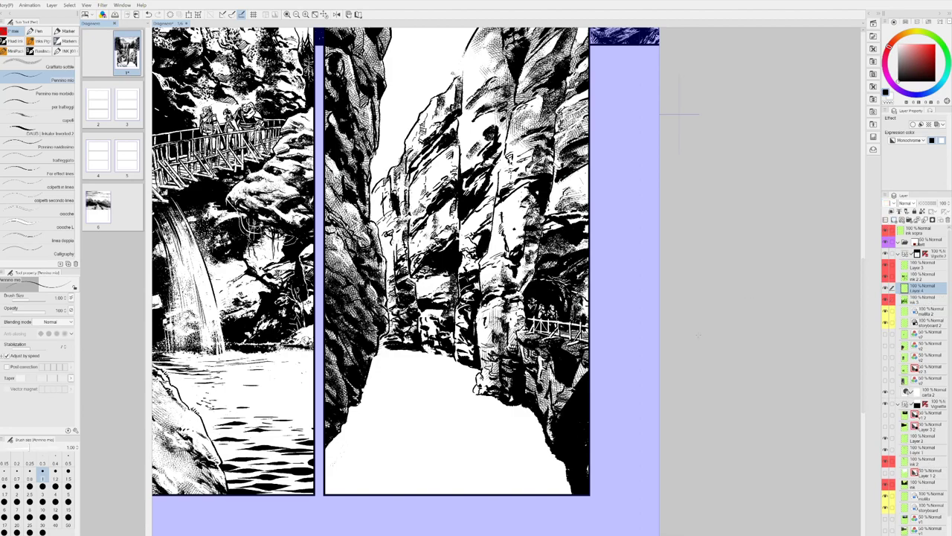
click(894, 204)
click(895, 222)
drag(656, 337, 670, 375)
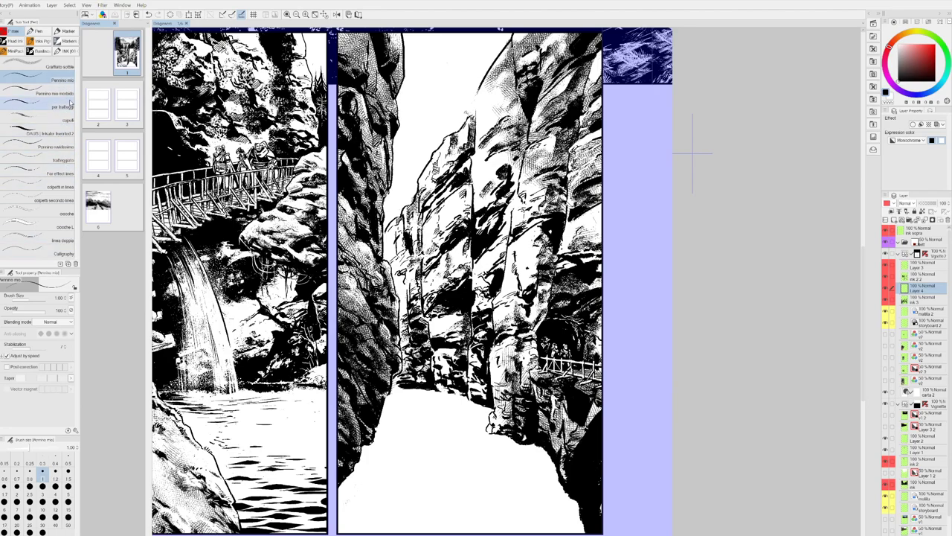
- Try a water stroke with the per tratteggi brush, undo it and sample the DAUB Inkulor brush
click(66, 93)
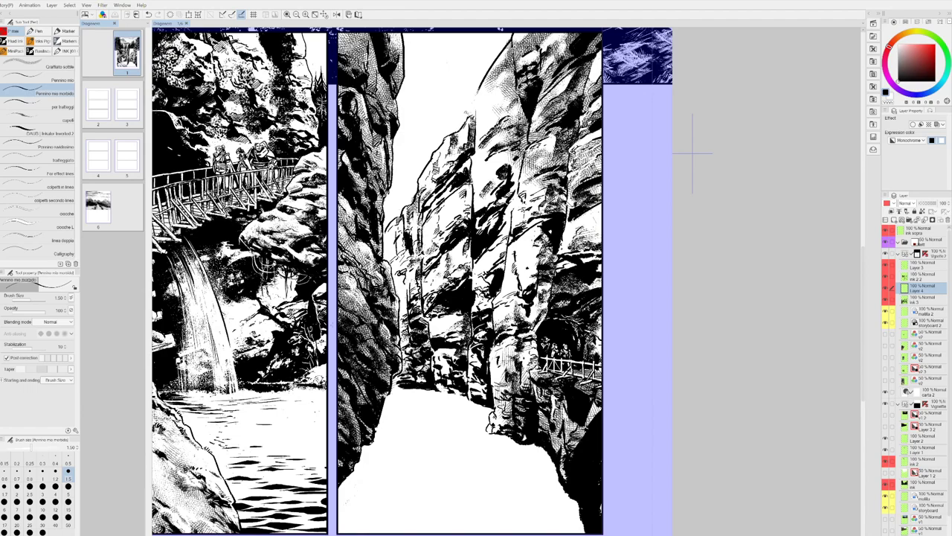
click(56, 106)
drag(436, 433, 450, 432)
key(ctrl+z)
key(ctrl+z)
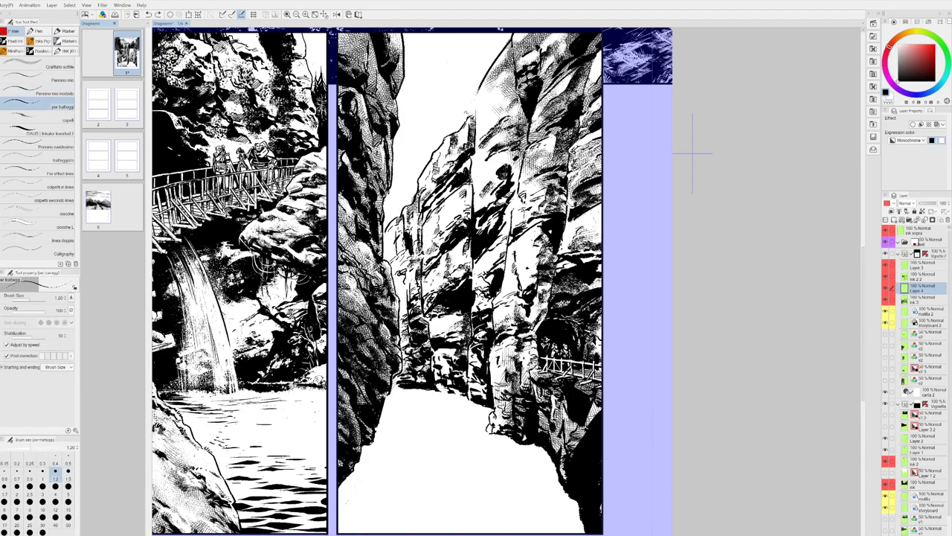
click(73, 134)
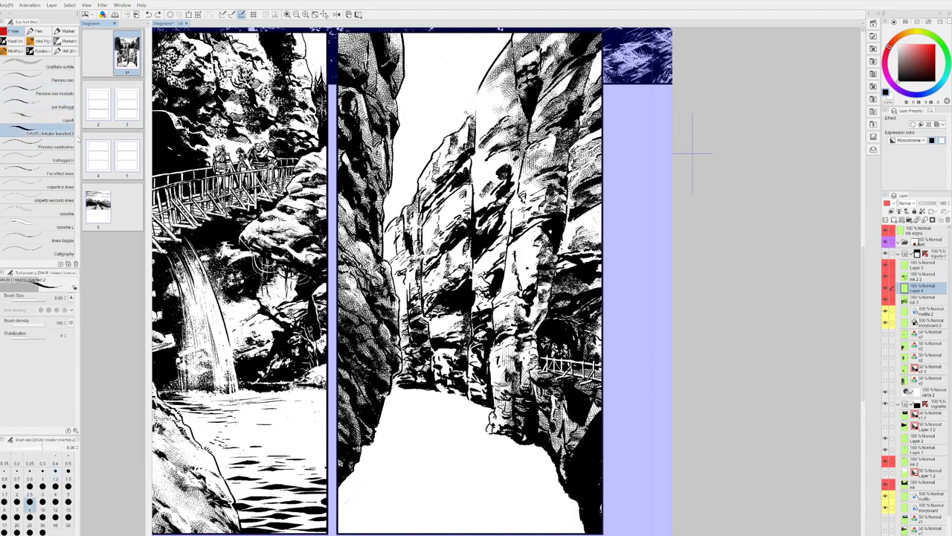
key(ctrl+y)
key(ctrl+z)
- Try the Pennino mix morbido brush on the blank water at sizes 10 and 3, undoing each mark
click(54, 93)
drag(402, 418, 442, 417)
key(ctrl+z)
click(42, 502)
click(414, 429)
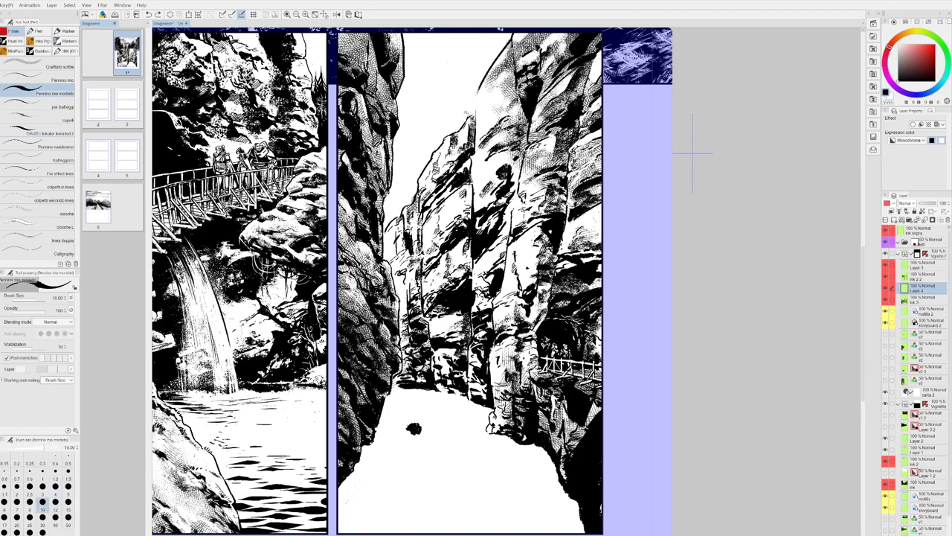
key(ctrl+z)
click(54, 485)
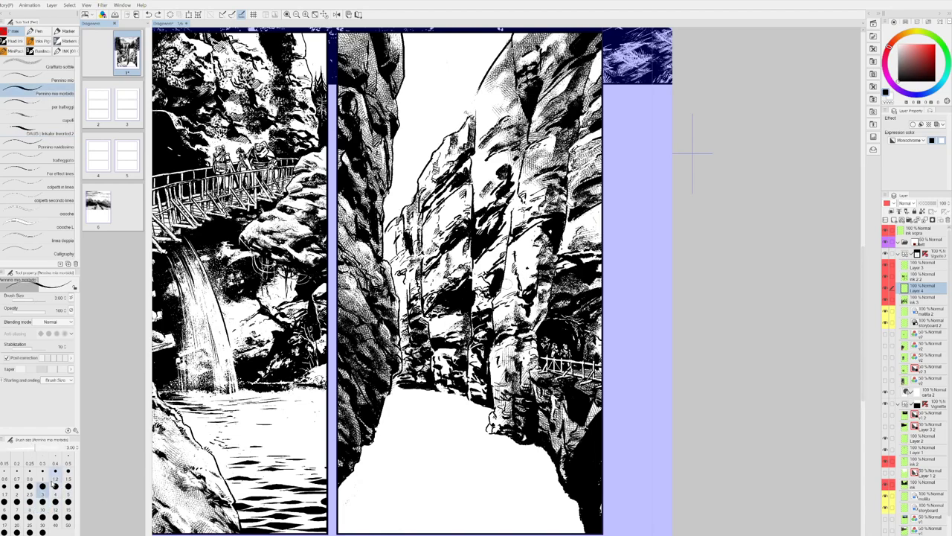
drag(419, 437, 467, 437)
key(ctrl+z)
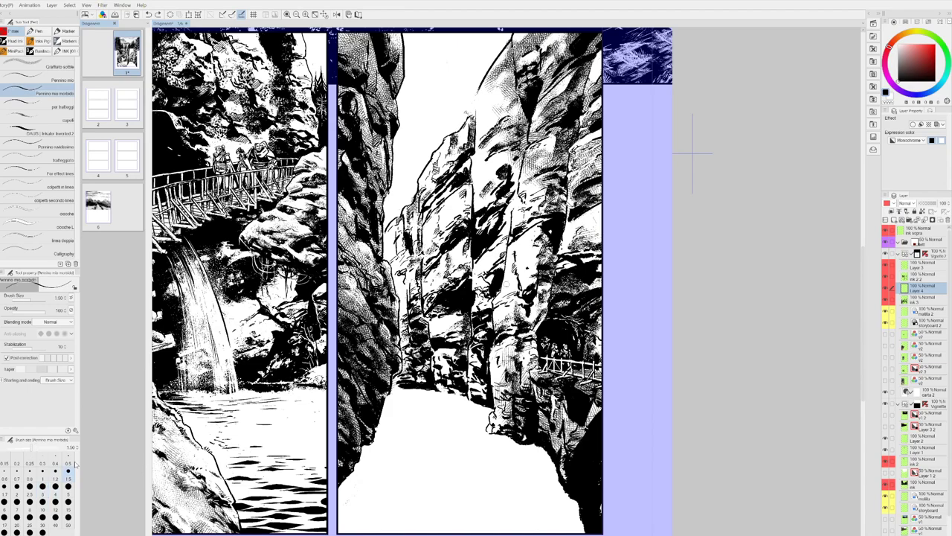
- Try several DAUB ink brushes with horizontal strokes on the blank water and undo them all
click(44, 80)
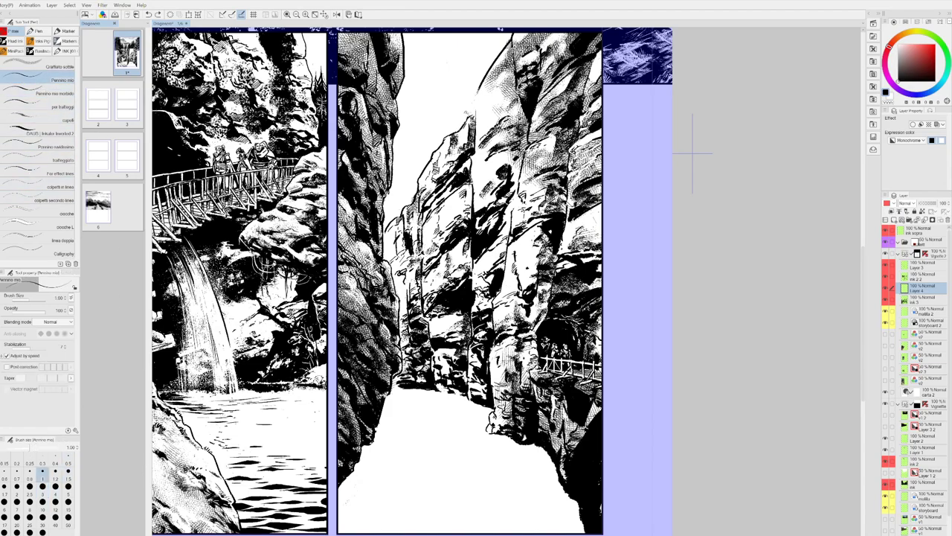
click(38, 52)
drag(414, 422, 456, 421)
key(ctrl+z)
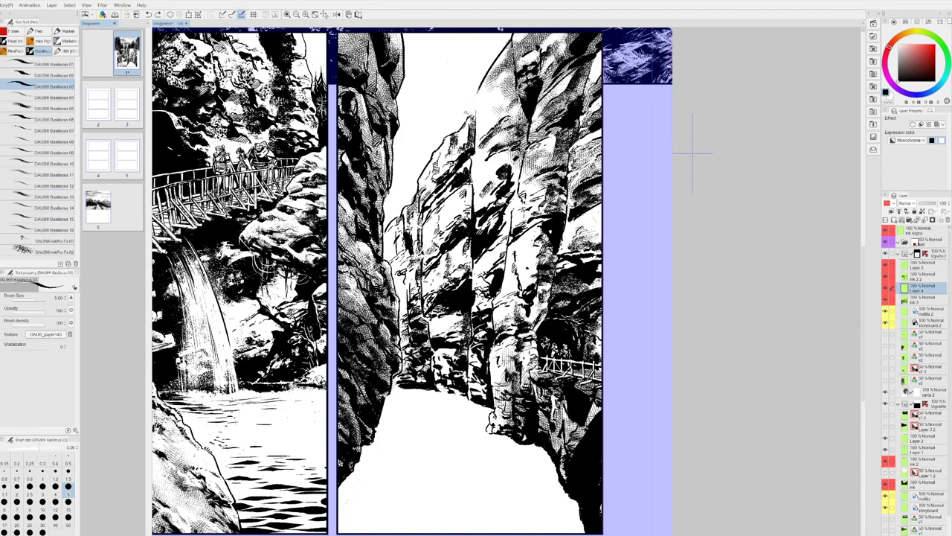
click(53, 97)
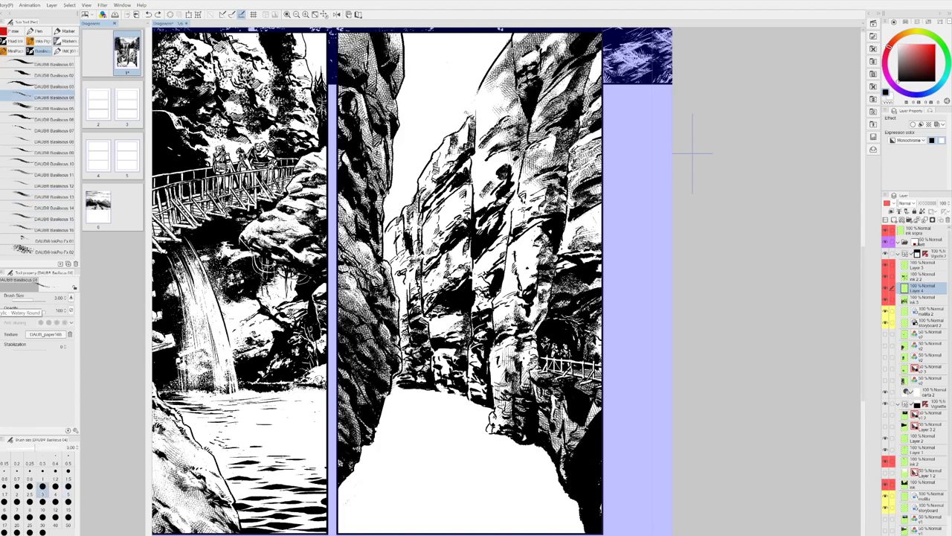
click(49, 64)
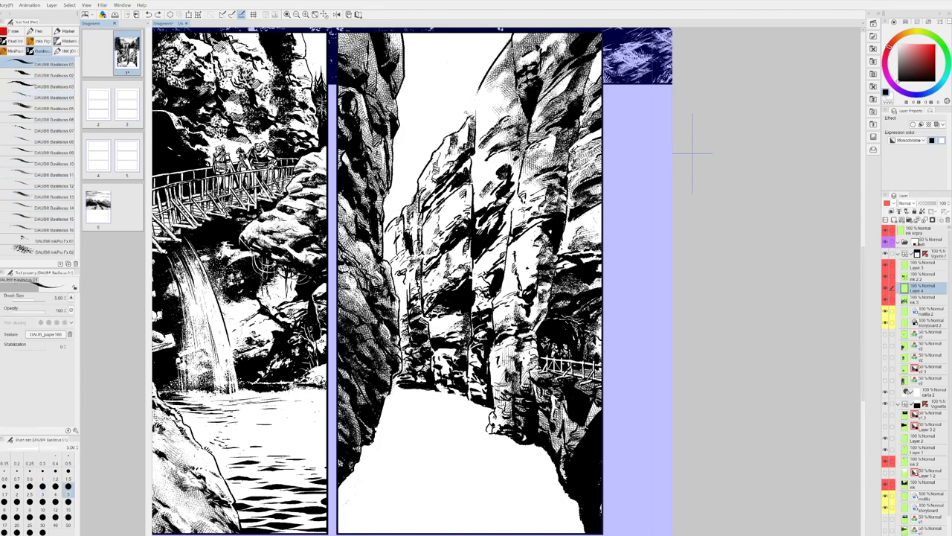
drag(428, 433, 458, 433)
key(ctrl+z)
key(ctrl+z)
drag(488, 443, 540, 448)
key(ctrl+z)
key(ctrl+z)
key(ctrl+z)
key(ctrl+z)
- Draw thin horizontal ripples at the far end of the canyon water with the Pennino mix morbido brush at size 2
key(b)
key(p)
click(16, 31)
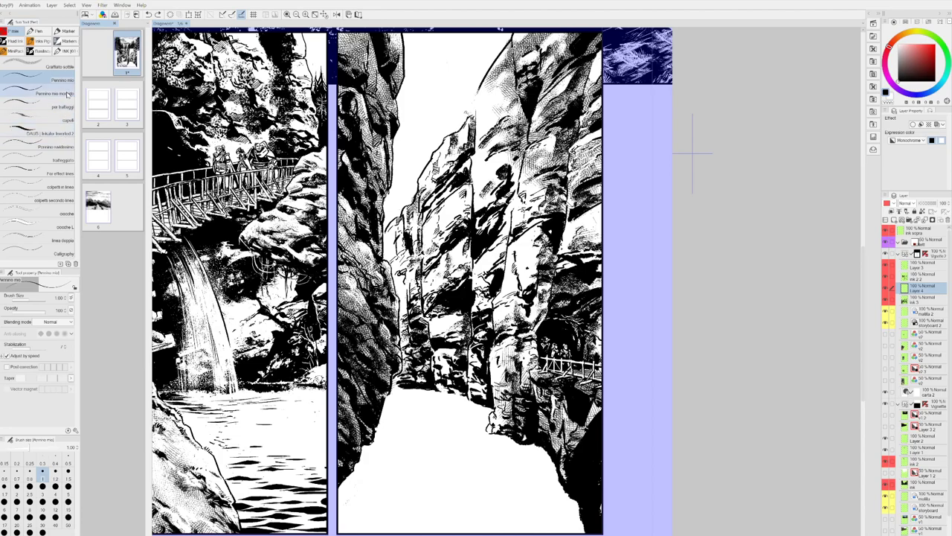
click(65, 94)
click(17, 488)
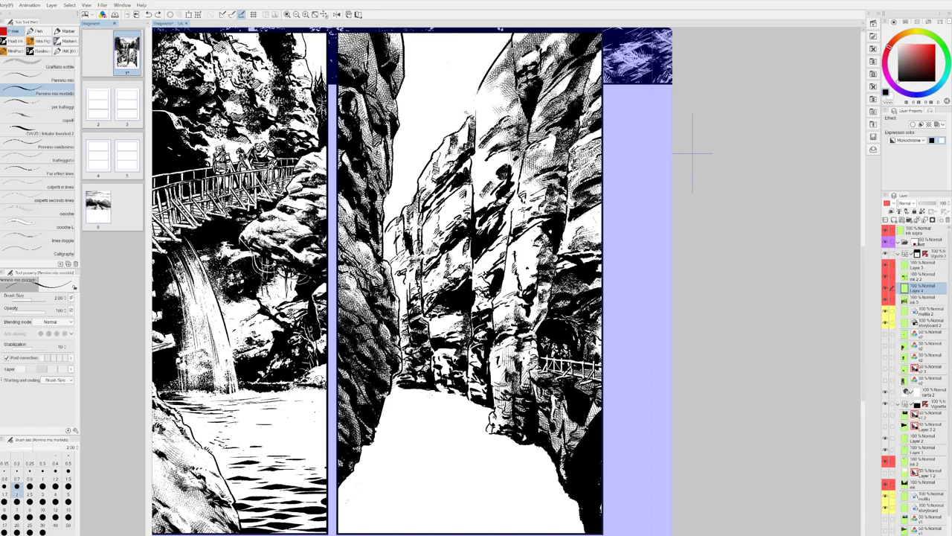
drag(402, 395, 450, 397)
mouse_move(417, 400)
mouse_down()
mouse_move(462, 403)
mouse_move(451, 405)
mouse_up()
drag(439, 406, 466, 407)
- Try a short ripple below the far shore with the per tratteggi brush and undo it
click(45, 104)
drag(407, 442, 427, 441)
key(ctrl+z)
key(ctrl+z)
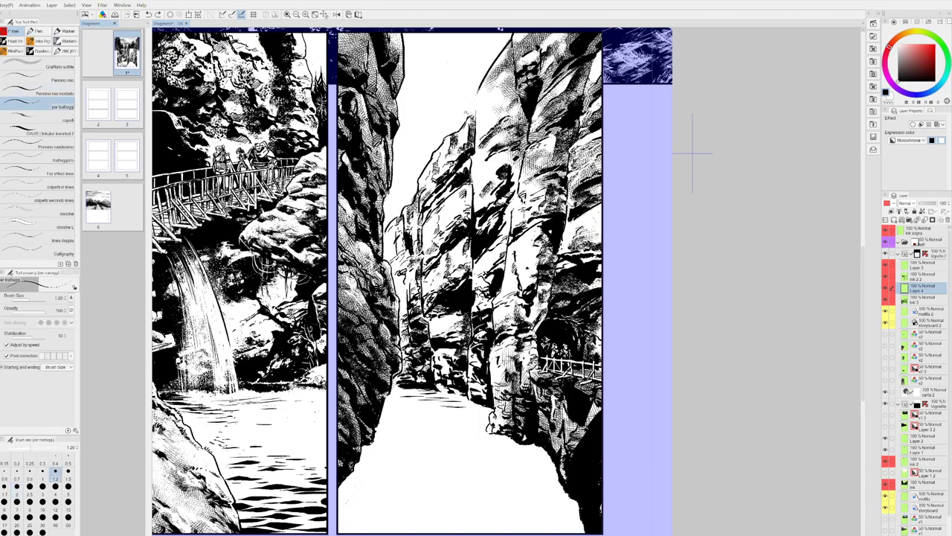
click(67, 93)
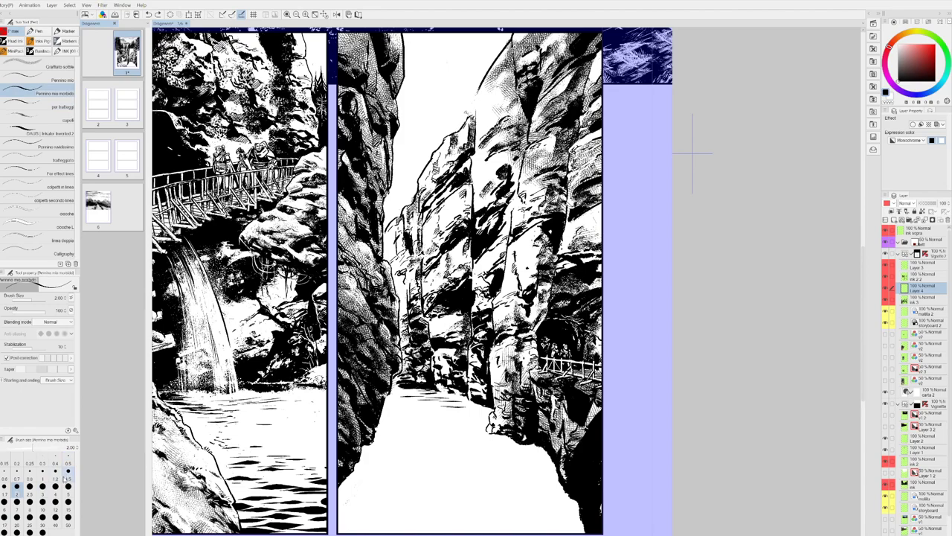
- Ink horizontal ripples across the middle of the water with the per tratteggi brush and touch up the right cliff's foot
click(68, 108)
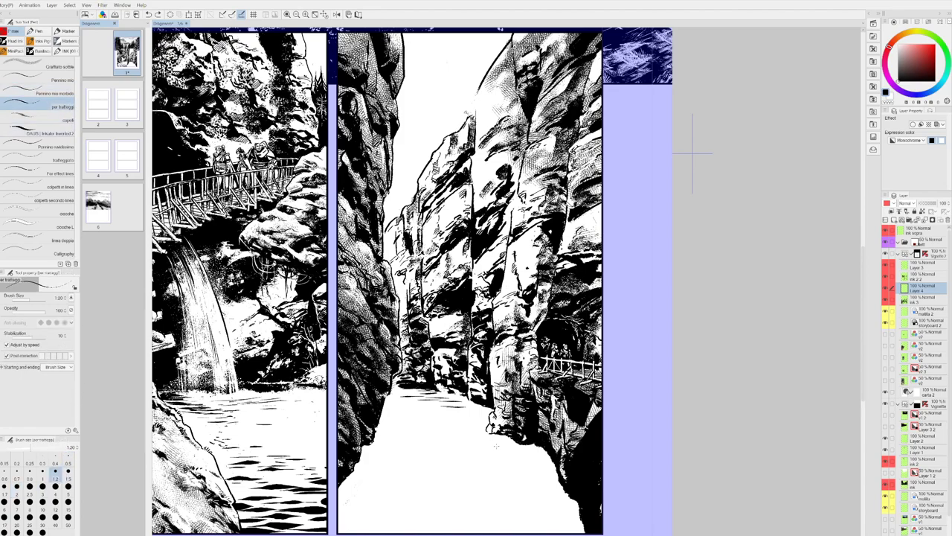
drag(517, 457, 510, 451)
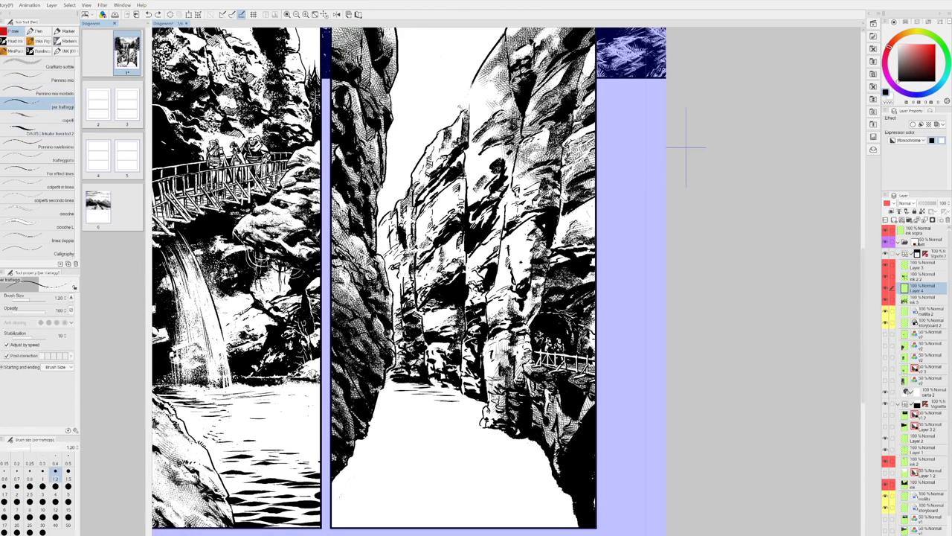
drag(380, 459, 517, 471)
drag(396, 480, 442, 481)
drag(406, 483, 424, 484)
mouse_move(502, 431)
mouse_down()
mouse_move(480, 430)
mouse_move(503, 433)
mouse_up()
key(c)
key(c)
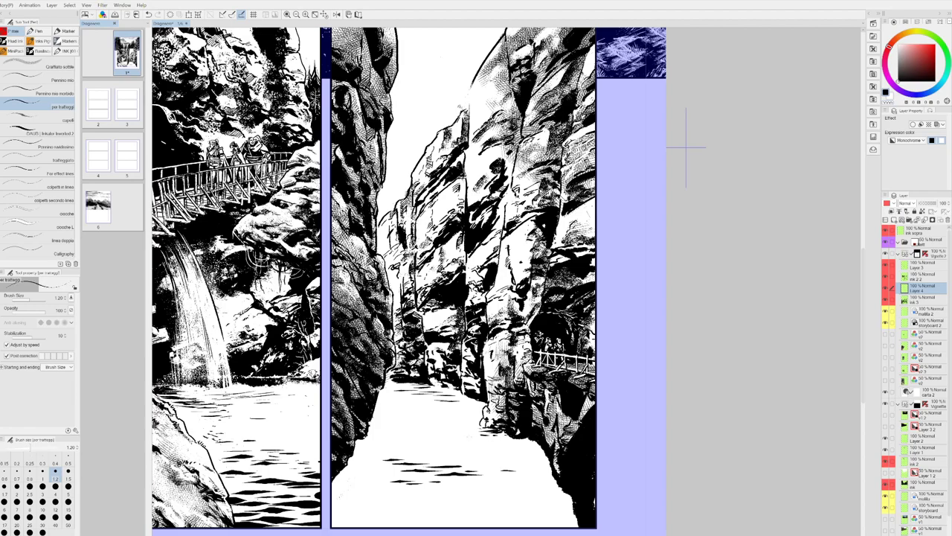
- Add short ripples beside the right bank below the jutting rock, redoing the first attempt
mouse_move(533, 441)
mouse_down()
mouse_move(500, 445)
mouse_move(543, 445)
mouse_move(518, 450)
mouse_move(547, 459)
mouse_move(500, 455)
mouse_up()
key(ctrl+z)
drag(531, 458, 522, 455)
- Ink small reflections beneath the distant cliffs at the far end of the water, alternating black and transparent strokes
mouse_move(469, 398)
mouse_down()
mouse_move(420, 393)
mouse_move(466, 399)
mouse_up()
key(c)
key(c)
drag(486, 404, 465, 403)
mouse_move(486, 407)
mouse_down()
mouse_move(467, 406)
mouse_move(473, 400)
mouse_up()
key(c)
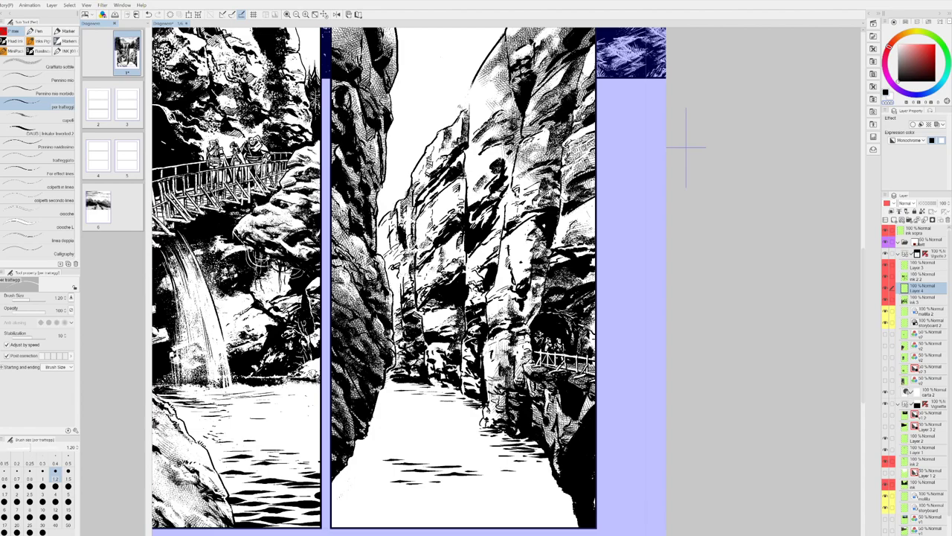
key(c)
drag(428, 388, 411, 384)
mouse_move(422, 388)
mouse_down()
mouse_move(407, 386)
mouse_move(416, 388)
mouse_move(413, 407)
mouse_up()
key(ctrl+z)
- Draw longer, heavier ripples outward from the right bank toward the foreground water
drag(554, 467, 539, 470)
drag(551, 466, 502, 484)
mouse_move(542, 482)
mouse_down()
mouse_move(518, 484)
mouse_move(552, 490)
mouse_move(534, 490)
mouse_up()
mouse_move(510, 494)
mouse_down()
mouse_move(549, 495)
mouse_move(489, 500)
mouse_up()
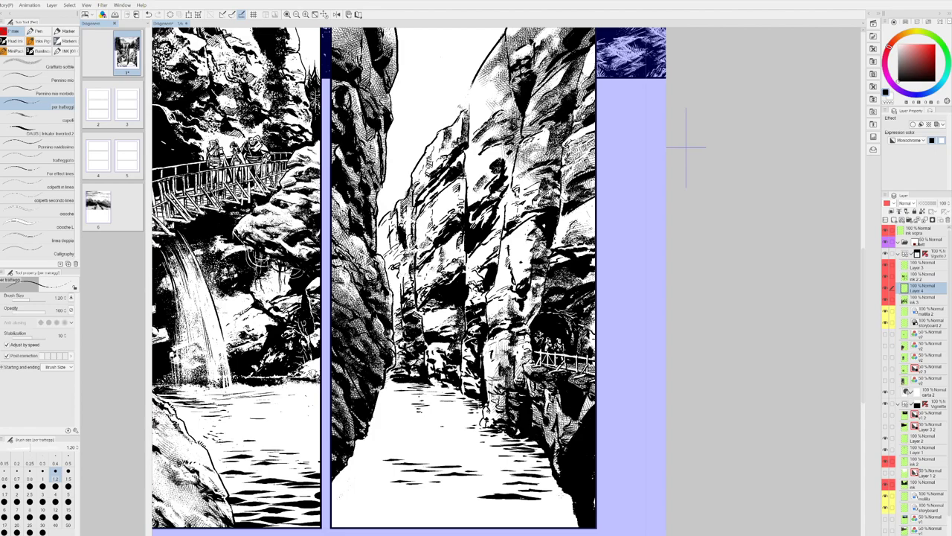
drag(476, 504, 459, 507)
mouse_move(517, 509)
mouse_down()
mouse_move(480, 512)
mouse_move(543, 505)
mouse_move(498, 523)
mouse_move(531, 523)
mouse_up()
key(ctrl+z)
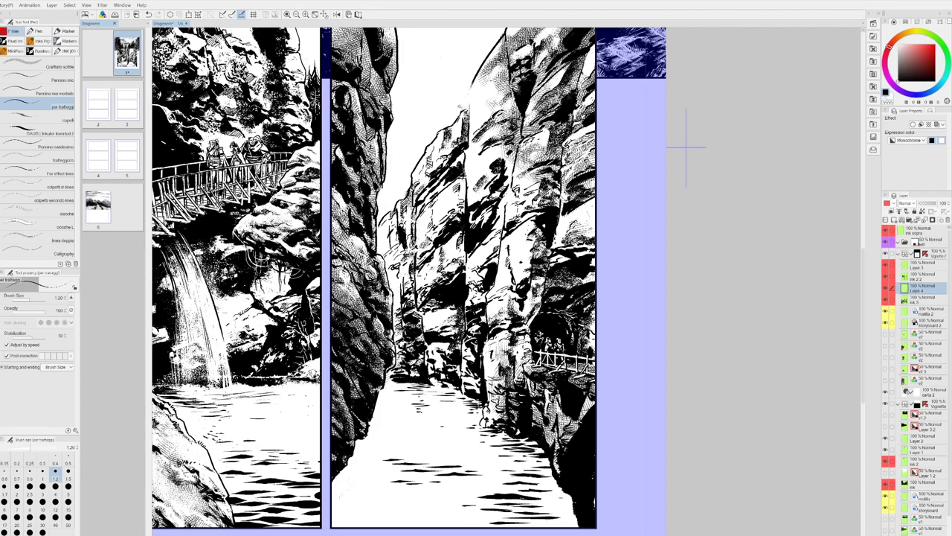
- Add ripples in the panel's bottom-right water and refine them with transparent strokes, undoing the unwanted ones
drag(473, 519, 572, 515)
key(ctrl+z)
key(c)
key(c)
mouse_move(552, 517)
mouse_down()
mouse_move(572, 517)
mouse_move(553, 514)
mouse_up()
key(c)
key(c)
mouse_move(540, 510)
mouse_down()
mouse_move(575, 508)
mouse_move(542, 510)
mouse_up()
key(ctrl+z)
- Add ripples to the bottom centre of the water and one more stroke in the middle distance
drag(445, 514, 434, 513)
drag(478, 513, 442, 520)
drag(458, 521, 442, 523)
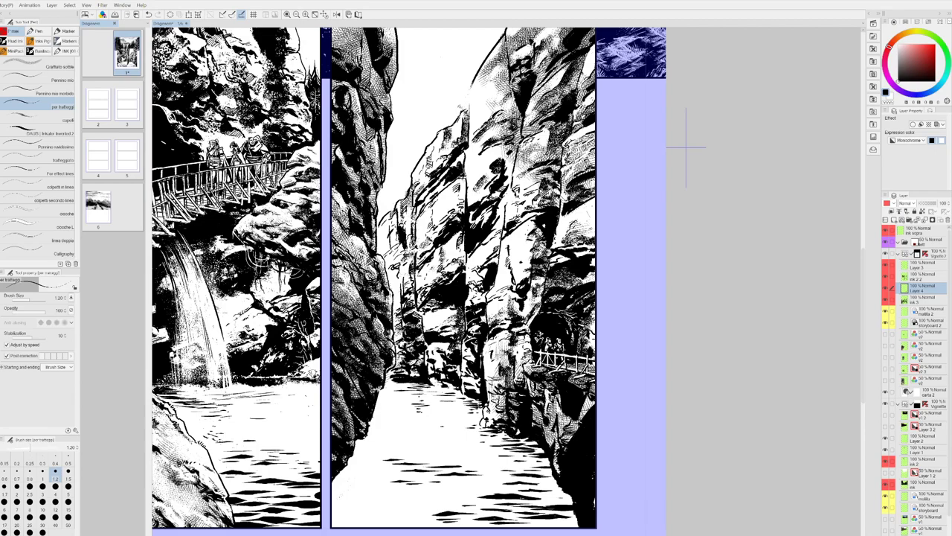
drag(463, 466, 443, 466)
key(c)
- Try long strokes across the foreground water near the left bank and undo them
drag(370, 507, 390, 508)
key(ctrl+z)
mouse_move(333, 516)
mouse_down()
mouse_move(410, 520)
mouse_move(400, 493)
mouse_move(415, 496)
mouse_up()
key(ctrl+z)
key(ctrl+z)
- Fill the left foreground water with closely spaced horizontal ripple strokes down to the panel border
drag(438, 494, 411, 495)
mouse_move(420, 497)
mouse_down()
mouse_move(393, 499)
mouse_move(403, 499)
mouse_up()
mouse_move(428, 502)
mouse_down()
mouse_move(392, 501)
mouse_move(405, 503)
mouse_up()
mouse_move(420, 506)
mouse_down()
mouse_move(384, 506)
mouse_move(405, 508)
mouse_up()
drag(417, 509, 400, 512)
mouse_move(415, 512)
mouse_down()
mouse_move(376, 514)
mouse_move(389, 515)
mouse_up()
drag(416, 516, 382, 518)
mouse_move(408, 520)
mouse_down()
mouse_move(392, 521)
mouse_move(401, 521)
mouse_up()
mouse_move(418, 522)
mouse_down()
mouse_move(363, 524)
mouse_move(372, 524)
mouse_up()
mouse_move(418, 526)
mouse_down()
mouse_move(380, 526)
mouse_move(398, 526)
mouse_up()
drag(428, 498, 393, 503)
drag(421, 501, 385, 508)
drag(413, 509, 396, 516)
drag(428, 517, 394, 519)
drag(415, 521, 390, 523)
mouse_move(425, 524)
mouse_down()
mouse_move(390, 525)
mouse_move(407, 525)
mouse_up()
key(c)
- Extend the ripples through the bottom centre of the water toward the panel border, undoing stray strokes
mouse_move(431, 486)
mouse_down()
mouse_move(406, 488)
mouse_move(423, 490)
mouse_move(405, 452)
mouse_up()
key(ctrl+z)
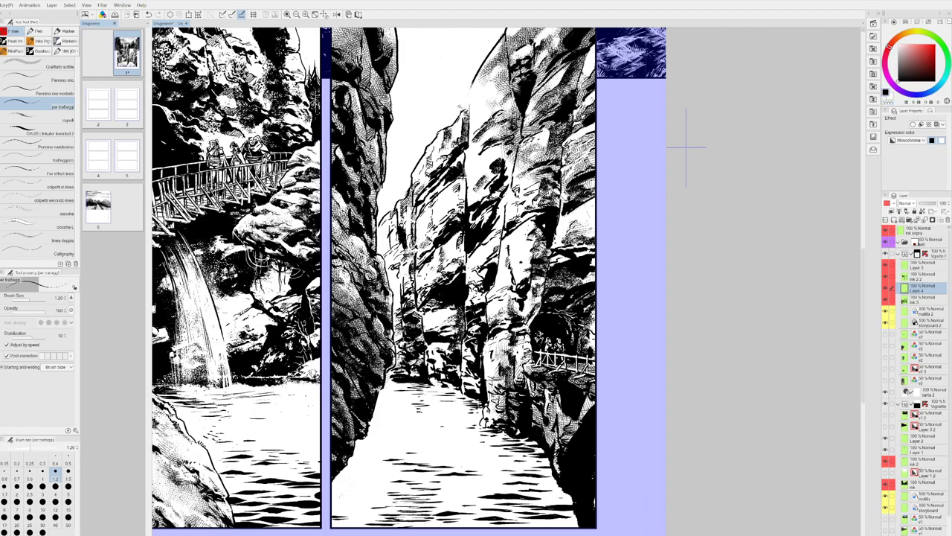
key(ctrl+z)
drag(452, 494, 439, 499)
mouse_move(457, 498)
mouse_down()
mouse_move(414, 515)
mouse_move(443, 522)
mouse_move(407, 525)
mouse_up()
key(c)
key(ctrl+z)
key(c)
drag(457, 522, 414, 527)
mouse_move(461, 526)
mouse_down()
mouse_move(409, 527)
mouse_move(458, 527)
mouse_up()
- Touch up the ripples at the far end and right of centre with transparent strokes
key(c)
key(ctrl+z)
mouse_move(435, 404)
mouse_down()
mouse_move(417, 406)
mouse_move(399, 392)
mouse_up()
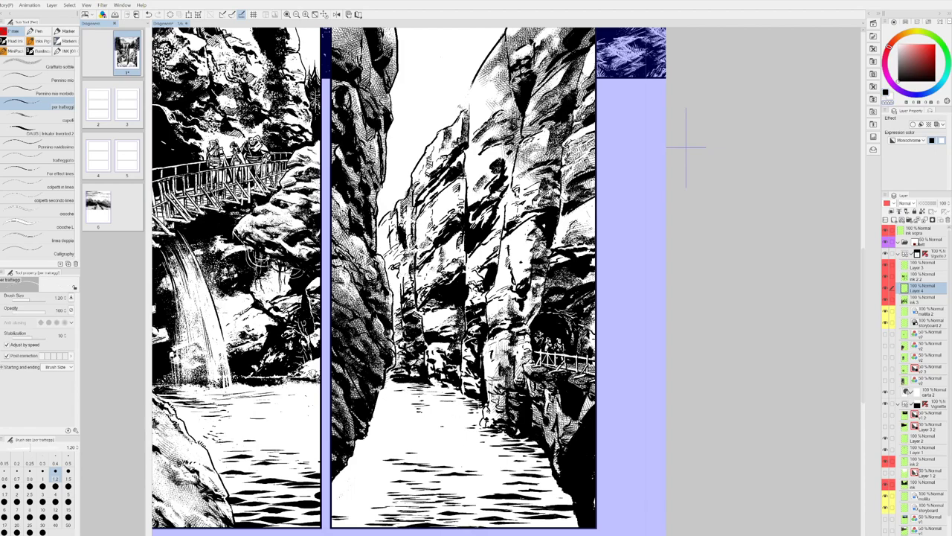
drag(508, 493, 481, 495)
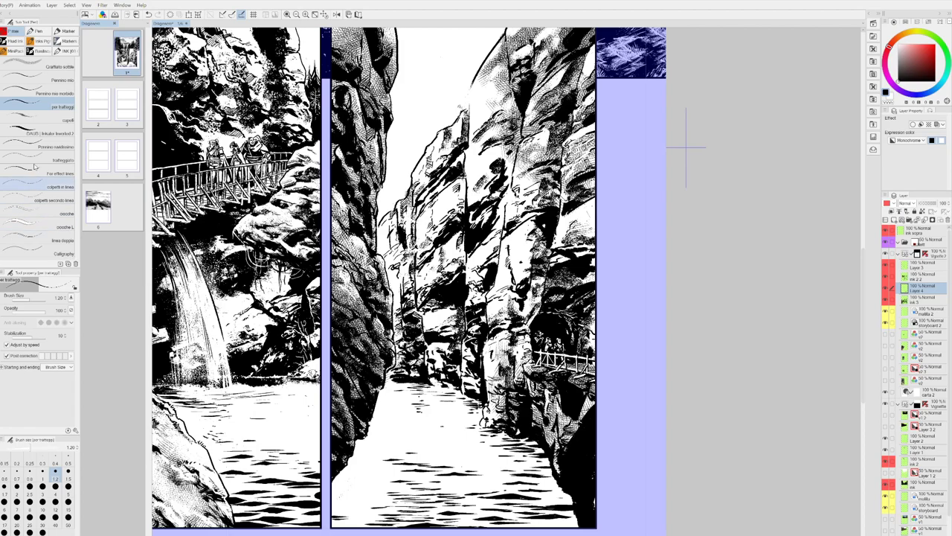
- Draw foliage along the ridge of the central cliffs with the vegetation line brush at size 5
key(b)
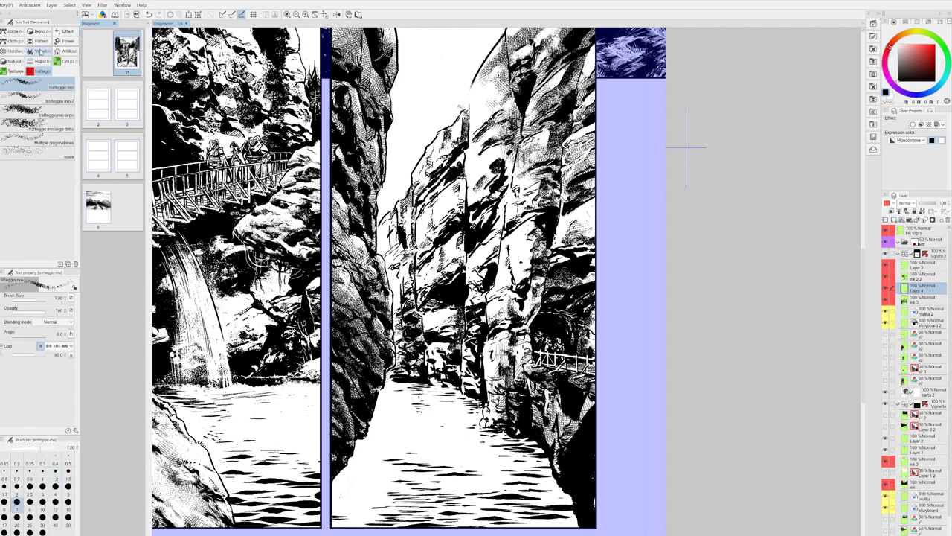
click(39, 51)
scroll(41, 208, down, 3)
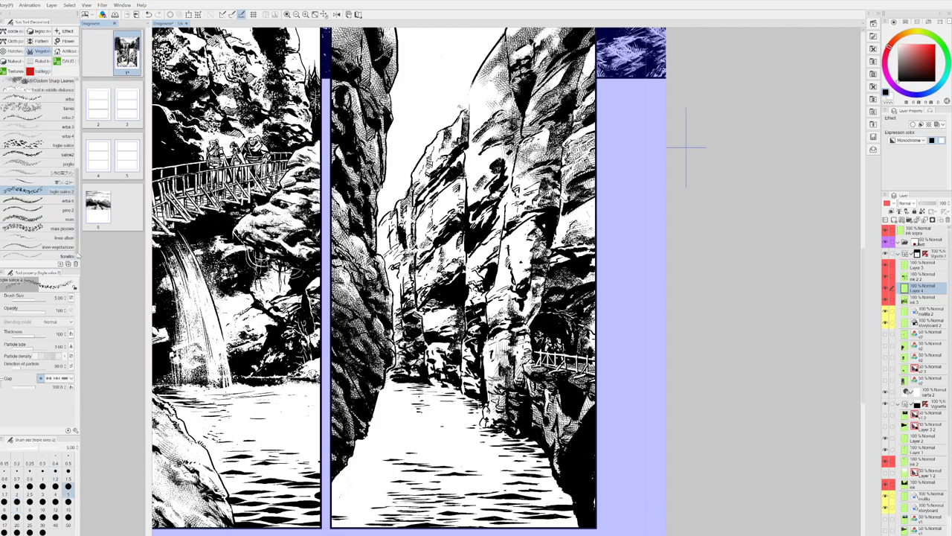
click(38, 247)
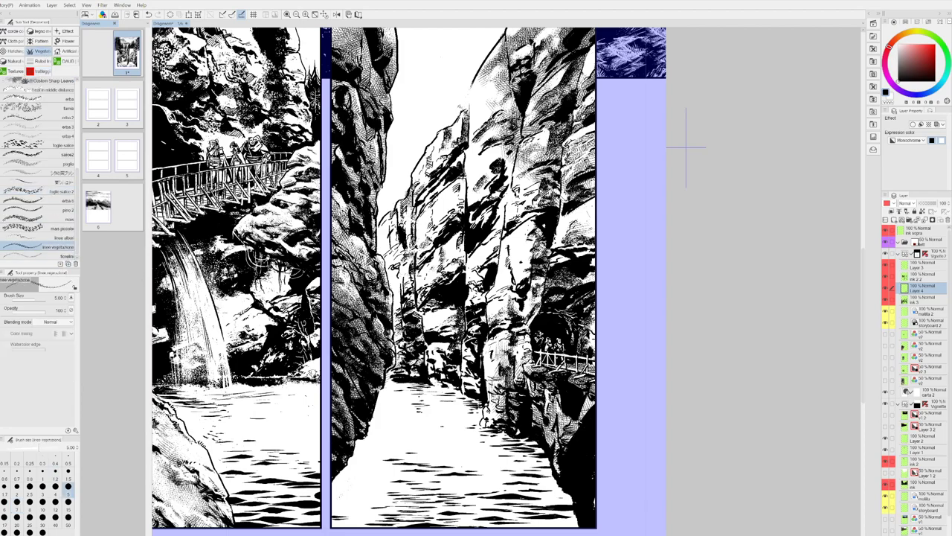
mouse_move(456, 93)
mouse_down()
mouse_move(450, 116)
mouse_move(461, 127)
mouse_up()
drag(465, 90, 462, 98)
drag(421, 147, 411, 168)
- Draw foliage outlines along the upper edge of the tall right-hand cliff
drag(686, 147, 680, 175)
mouse_move(488, 55)
mouse_down()
mouse_move(473, 67)
mouse_move(483, 109)
mouse_move(497, 81)
mouse_up()
drag(509, 72, 508, 55)
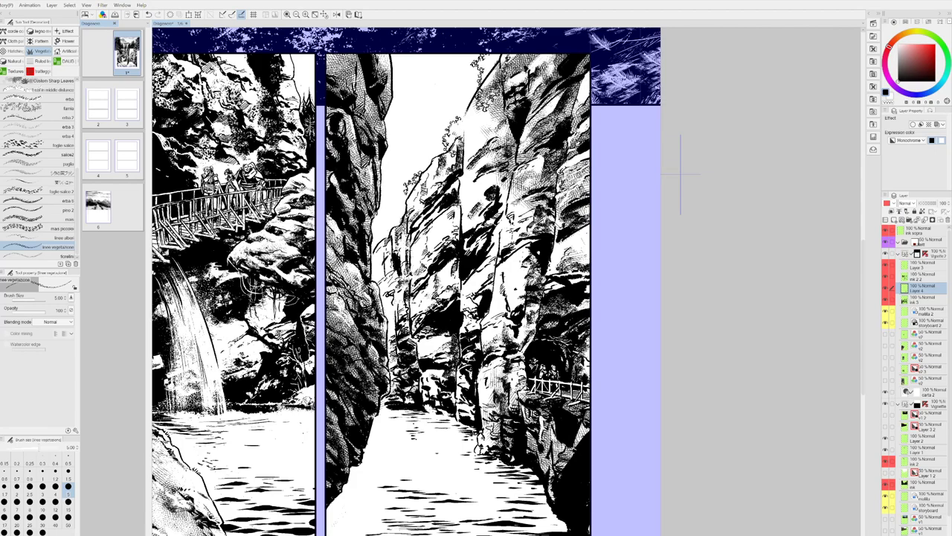
- Undo the trial foliage stroke on the tall cliff face and move Layer 4 above Layer 3 in the layer stack
drag(474, 87, 468, 100)
mouse_move(507, 219)
mouse_down()
mouse_move(496, 209)
mouse_move(489, 232)
mouse_up()
key(x)
drag(503, 215, 496, 224)
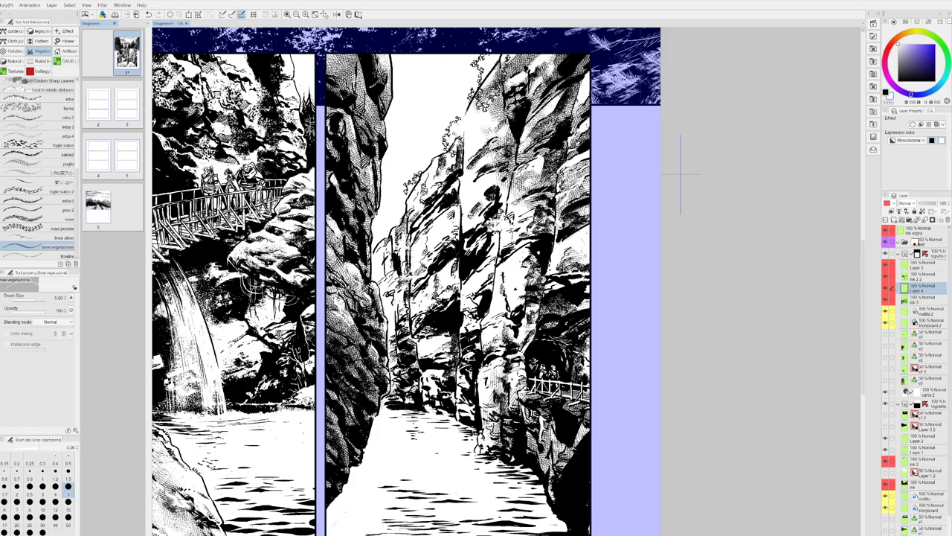
key(ctrl+z)
drag(924, 288, 922, 265)
- Draw foliage outlines across the ledge halfway up the right-hand cliff face with the vegetation line brush at size 5
drag(501, 215, 498, 226)
drag(506, 212, 488, 230)
drag(499, 218, 490, 229)
mouse_move(496, 227)
mouse_down()
mouse_move(492, 234)
mouse_move(506, 219)
mouse_up()
mouse_move(515, 215)
mouse_down()
mouse_move(508, 223)
mouse_move(529, 212)
mouse_move(504, 217)
mouse_move(534, 212)
mouse_up()
key(x)
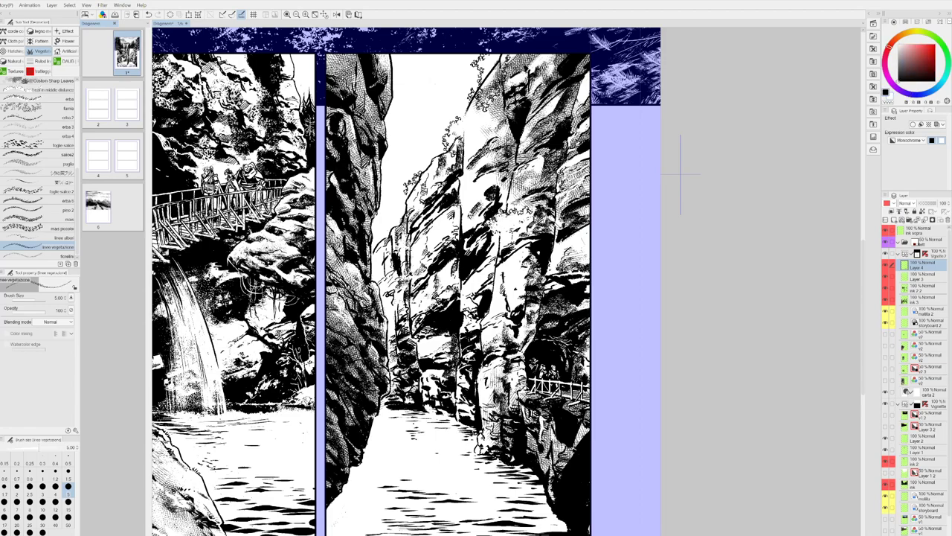
- Refine the ledge foliage with the Pennino mio pen at size 1 and clean up the cliff area just below it
key(p)
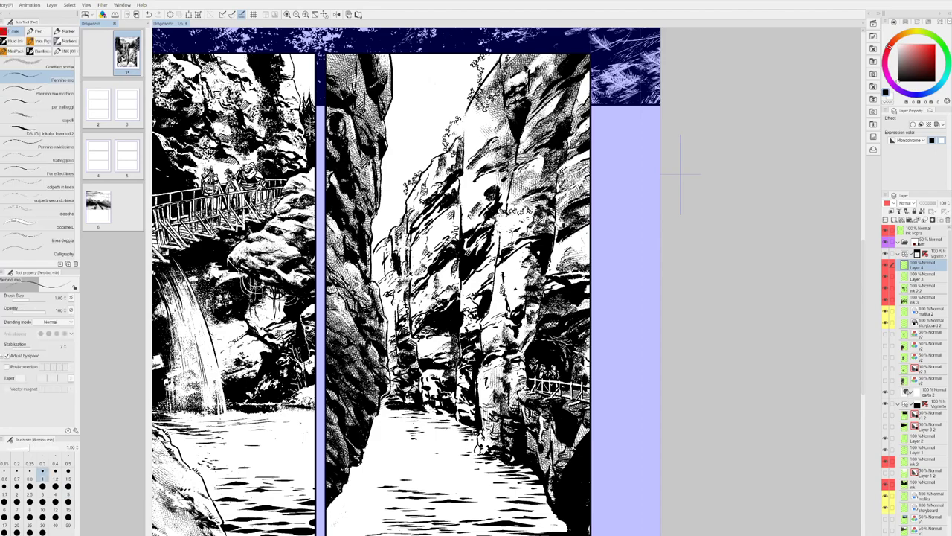
key(b)
mouse_move(499, 217)
mouse_down()
mouse_move(498, 238)
mouse_move(533, 216)
mouse_up()
mouse_move(498, 254)
mouse_down()
mouse_move(489, 270)
mouse_move(519, 247)
mouse_move(486, 264)
mouse_up()
key(x)
key(x)
key(e)
mouse_move(495, 259)
mouse_down()
mouse_move(486, 271)
mouse_move(501, 264)
mouse_up()
- Ink more leaves below the mid-cliff ledge with the Pennino mio pen, alternating black and white strokes
key(p)
drag(500, 269, 518, 250)
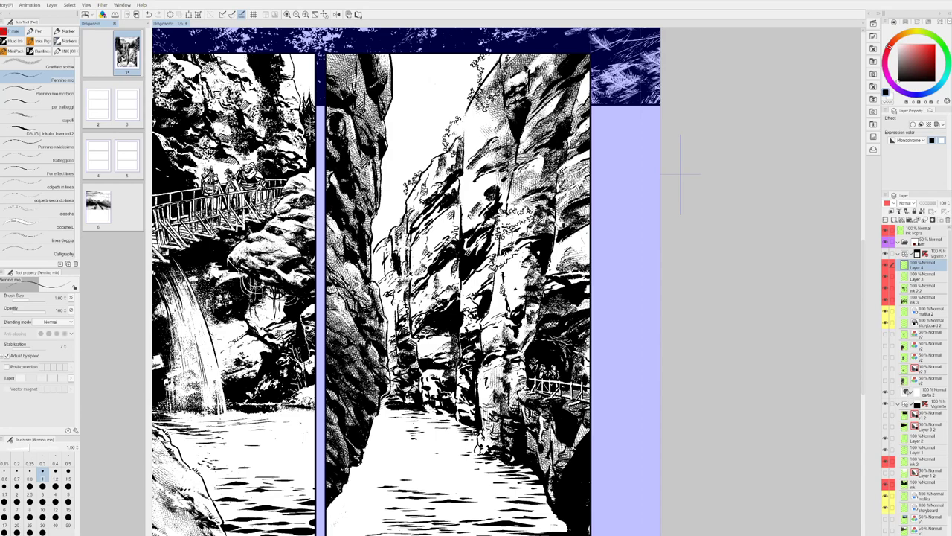
key(x)
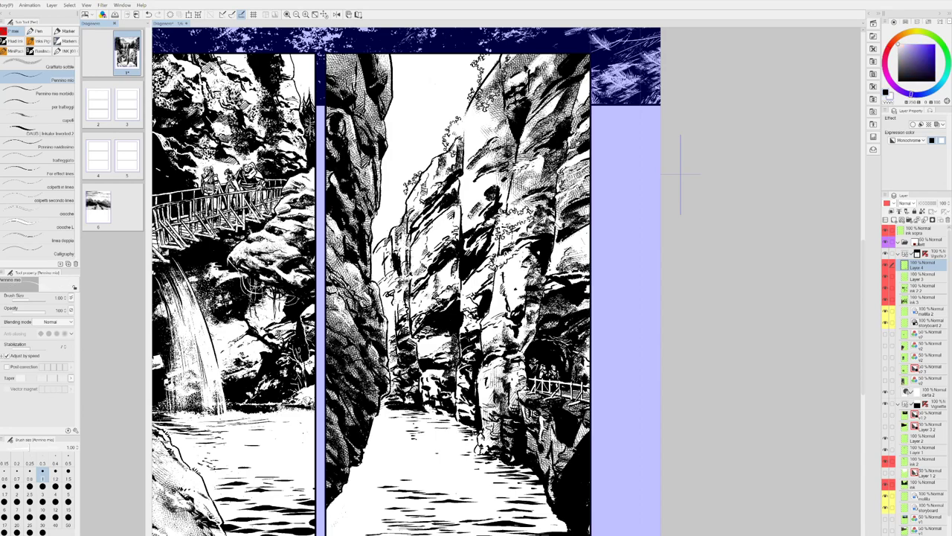
key(x)
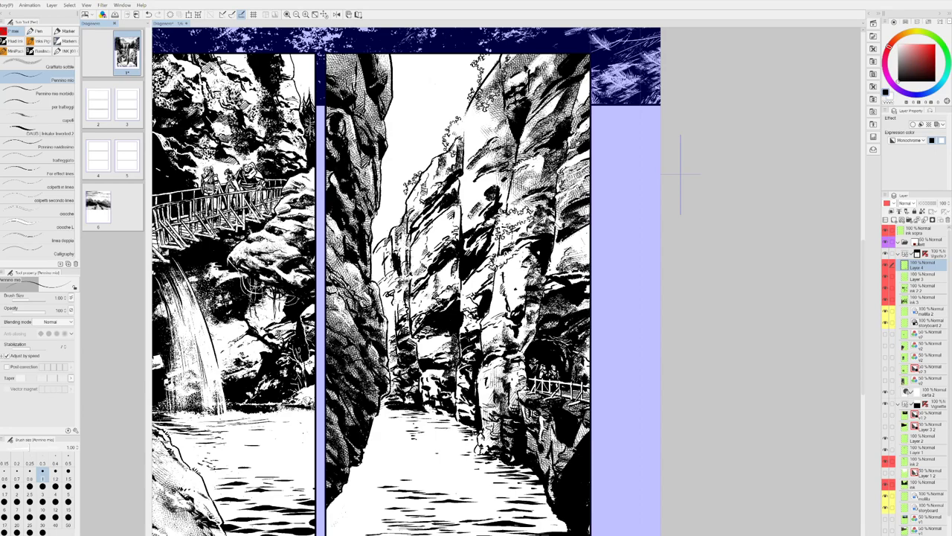
key(x)
key(x)
key(x)
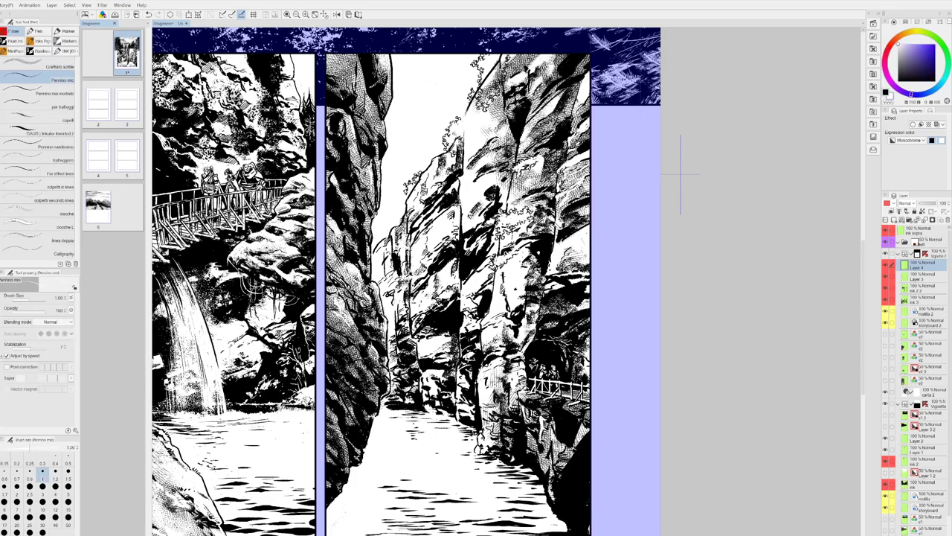
- Ink leaf clusters along the upper edge of the tall right-hand cliff, erasing stray rock lines around them
mouse_move(488, 76)
mouse_down()
mouse_move(481, 83)
mouse_move(492, 72)
mouse_up()
drag(499, 64, 493, 78)
drag(493, 83, 483, 96)
key(e)
drag(494, 83, 483, 91)
key(p)
key(x)
key(x)
key(b)
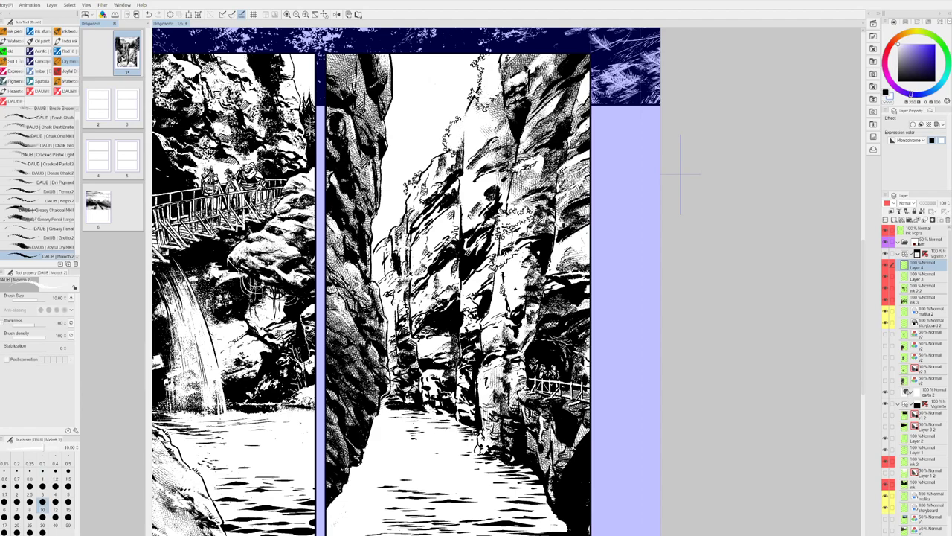
key(p)
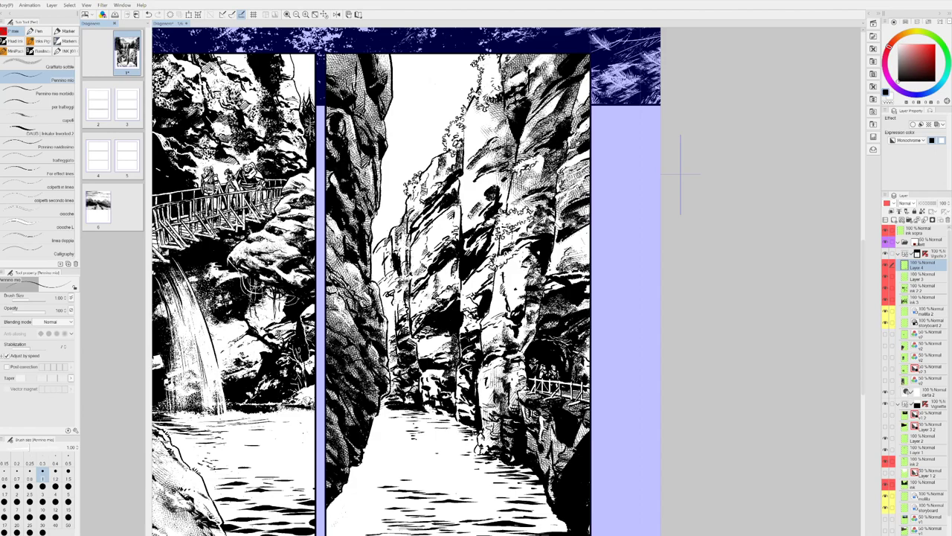
- Extend the foliage along the stepped ridge of the central cliffs with black and white strokes of the Pennino mio pen
drag(573, 223, 570, 221)
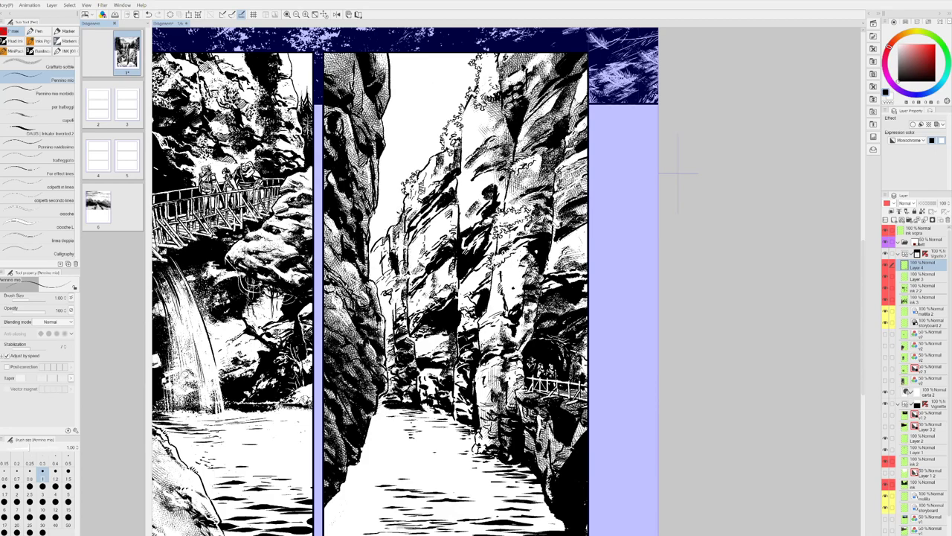
key(x)
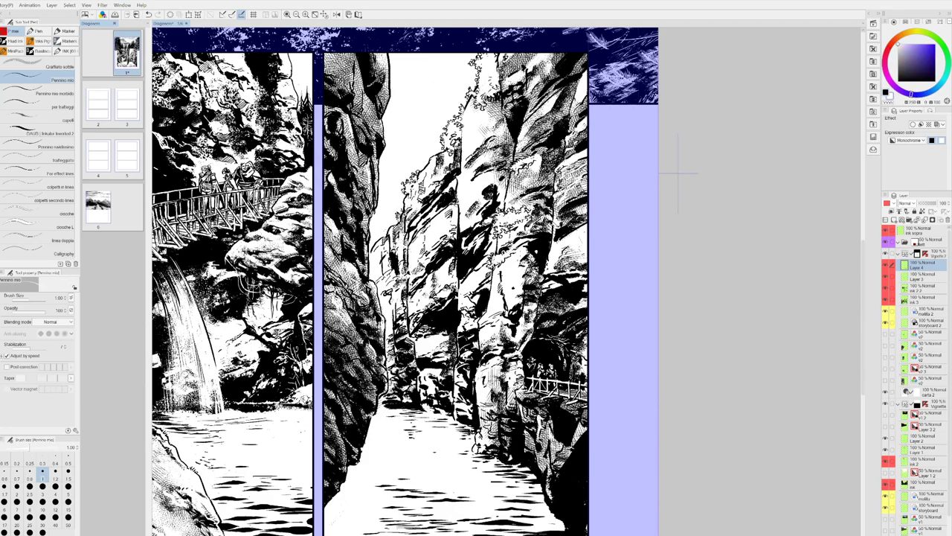
key(x)
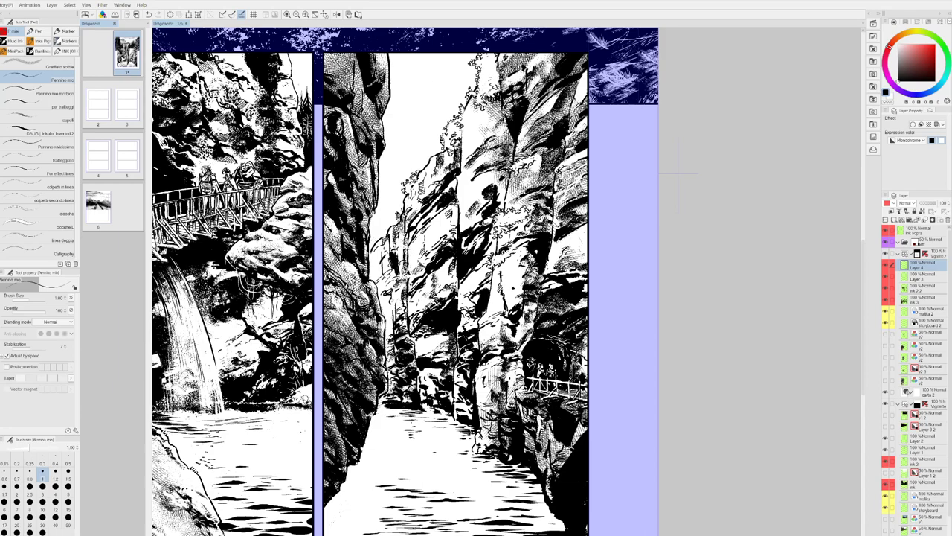
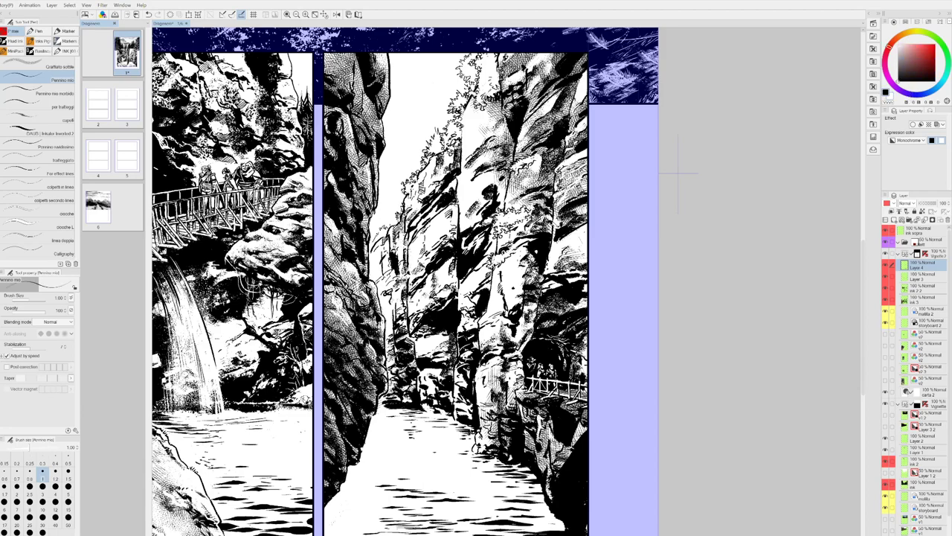
- Add small leaf clusters to the cliff face just below the central ridge, cleaning their edges with contrasting strokes
key(x)
key(c)
key(c)
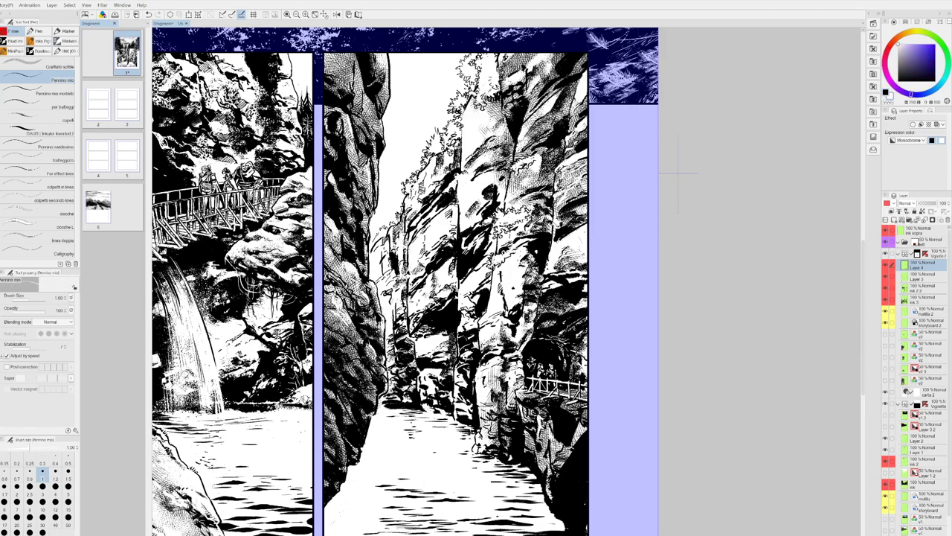
key(c)
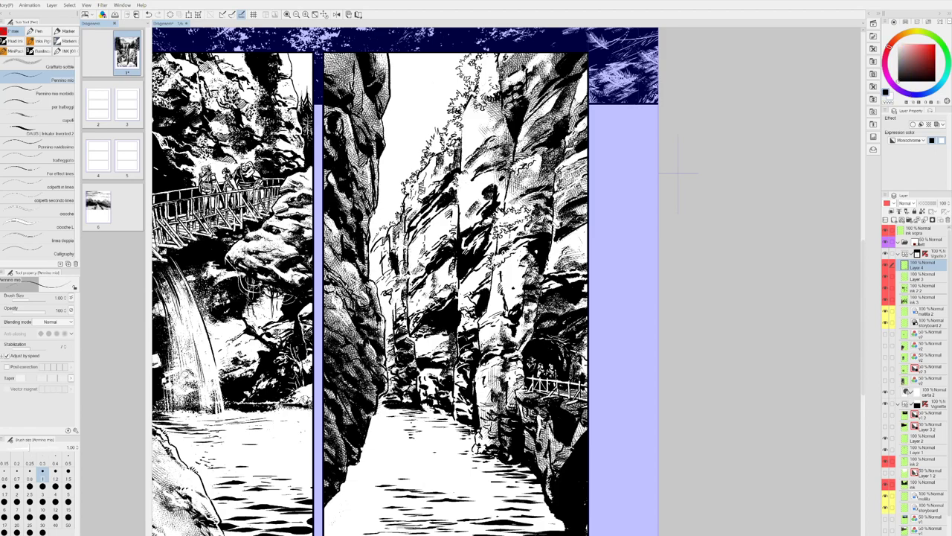
key(c)
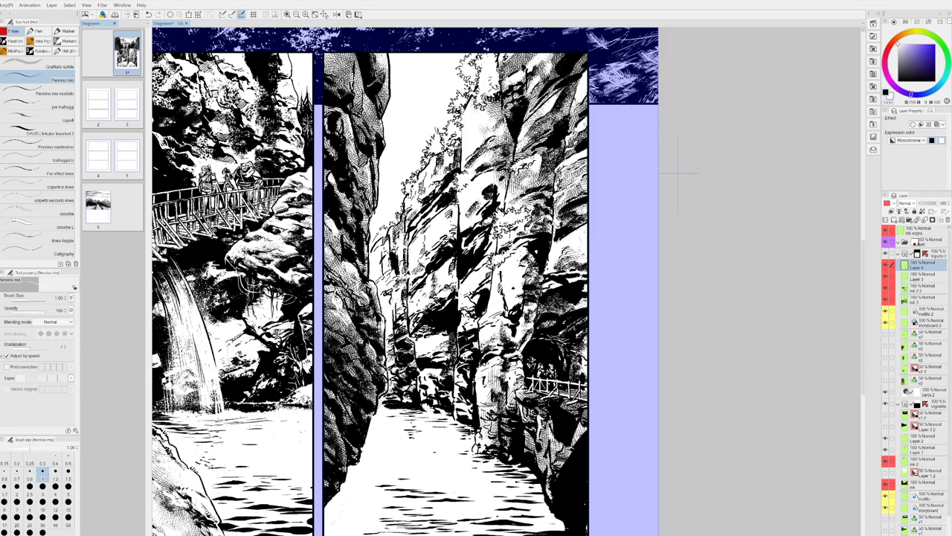
key(c)
drag(468, 184, 461, 188)
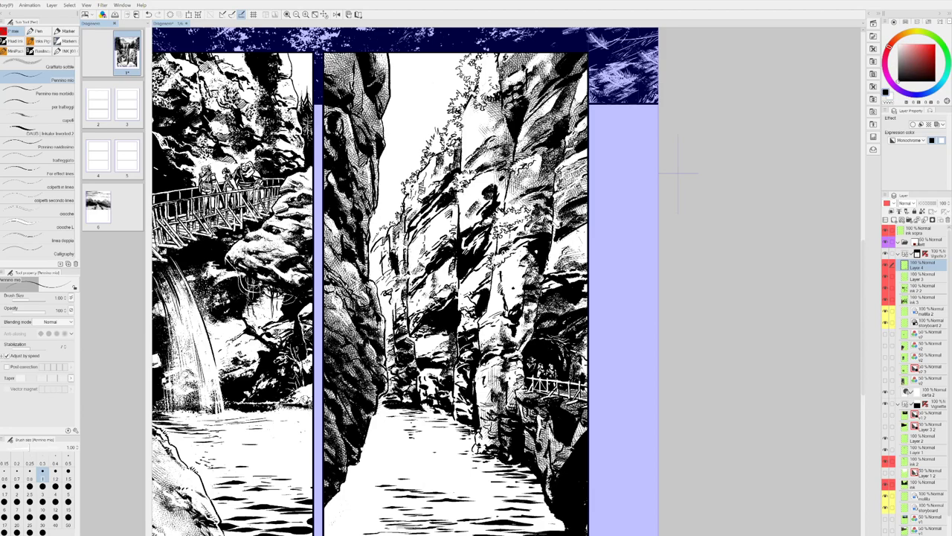
- Thicken the foliage around the mid-cliff ledge, alternating black and white pen strokes
key(x)
alt+click(678, 173)
alt+click(677, 174)
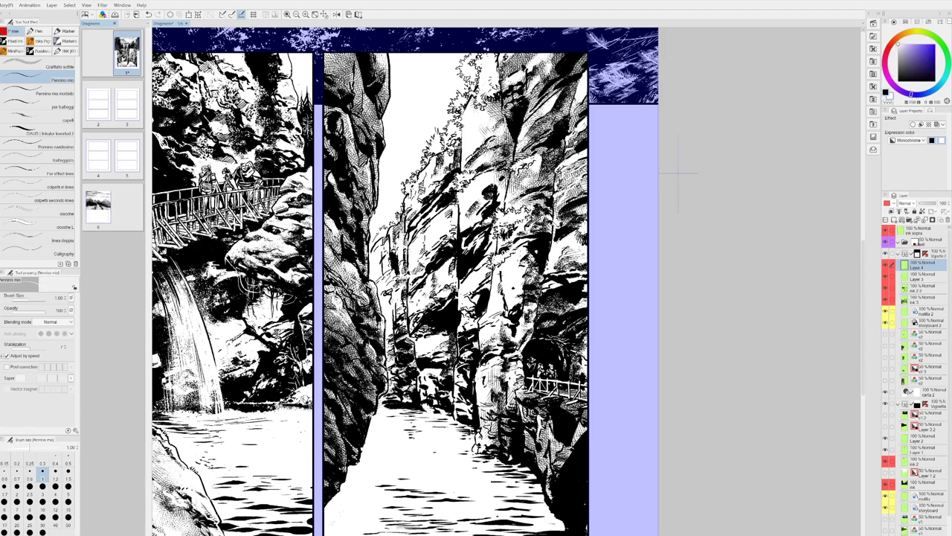
alt+click(678, 173)
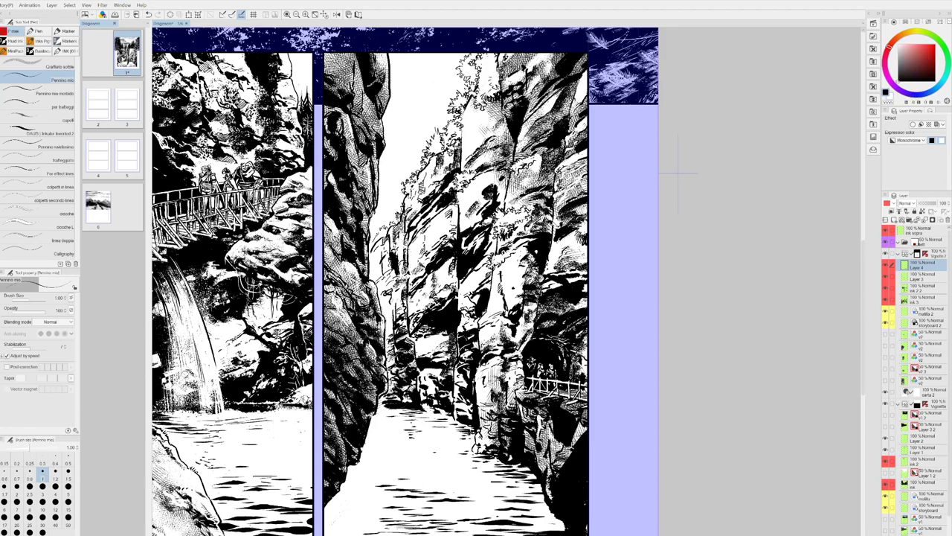
alt+click(678, 174)
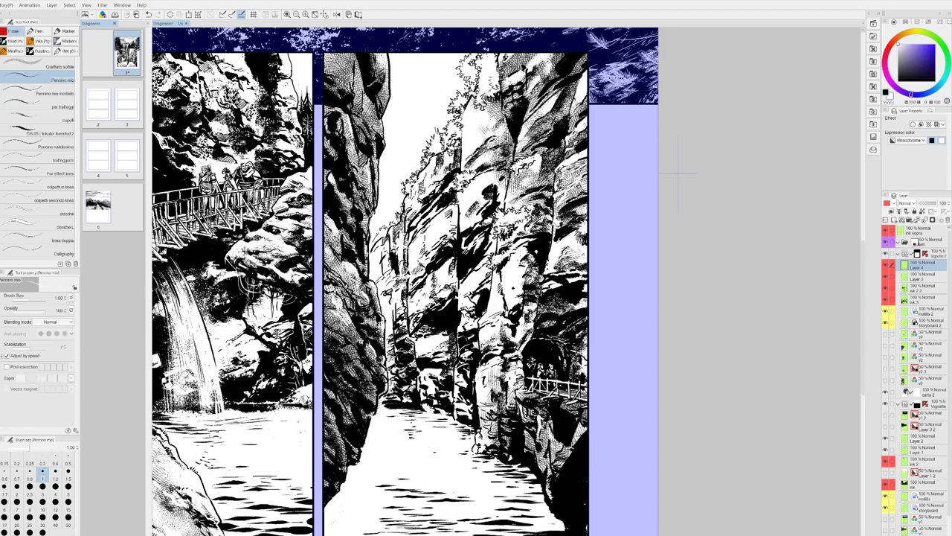
alt+click(678, 174)
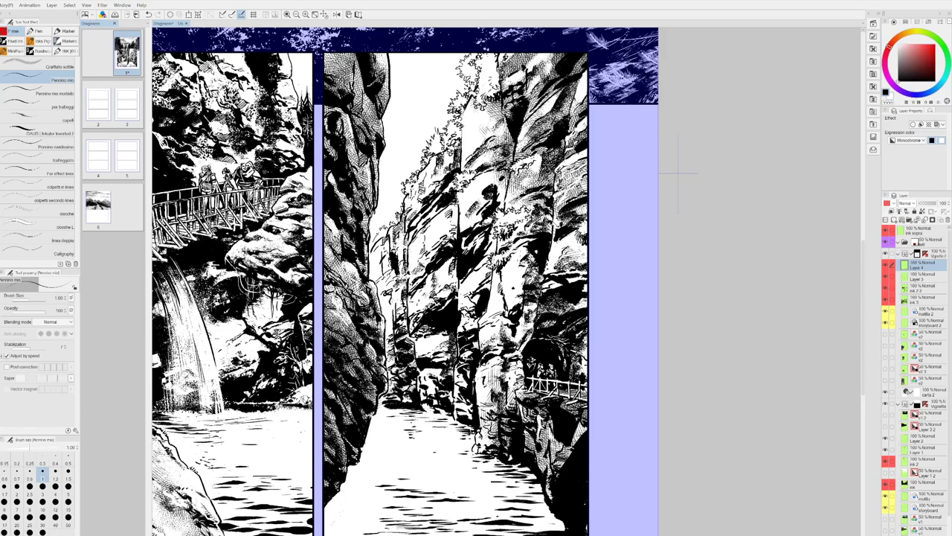
- Add and refine small plants on the lower half of the right-hand cliff face with alternating black and white strokes
key(x)
drag(496, 273, 491, 276)
key(x)
key(x)
key(x)
key(x)
key(x)
key(x)
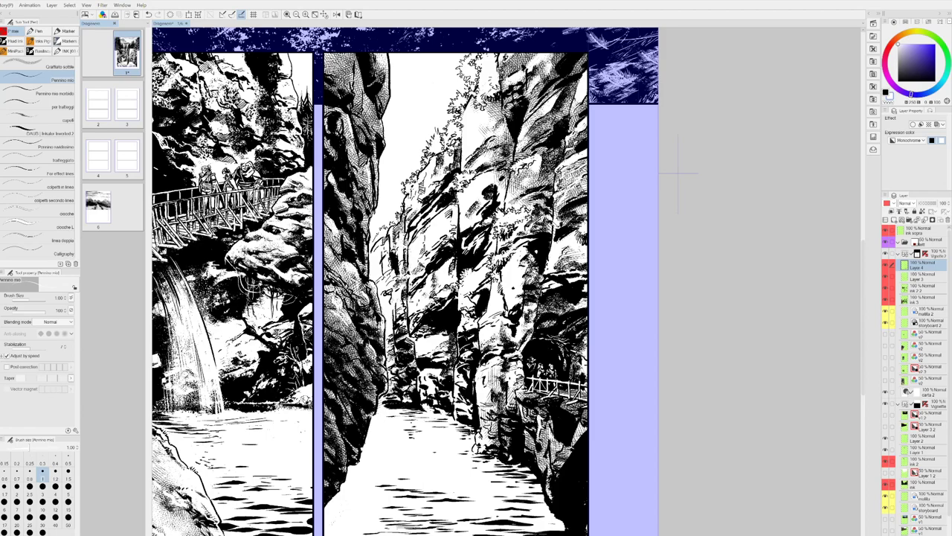
key(x)
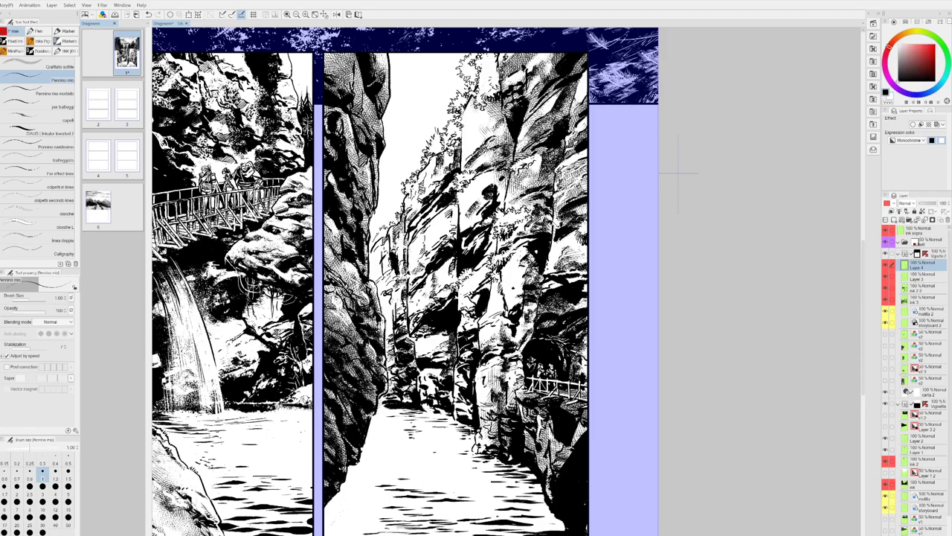
key(x)
key(x)
key(x)
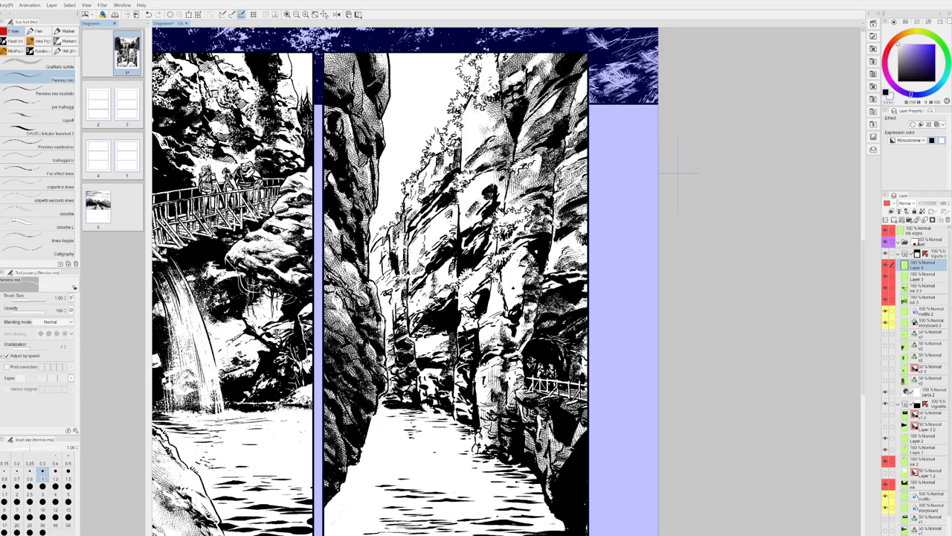
key(x)
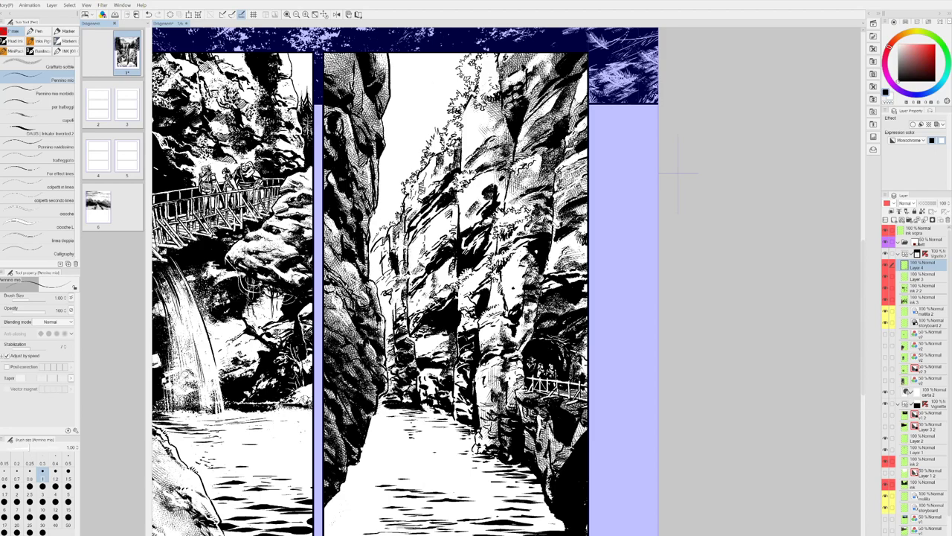
key(x)
key(x)
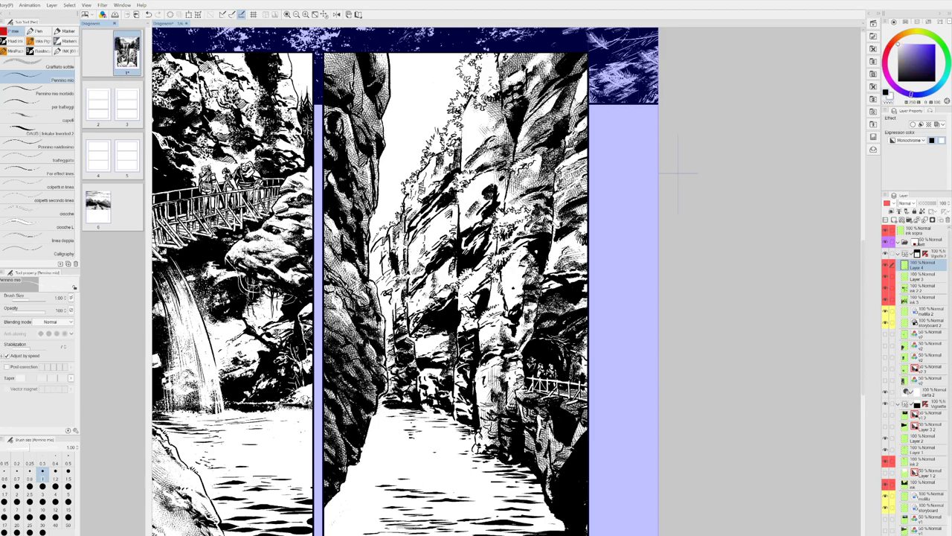
key(x)
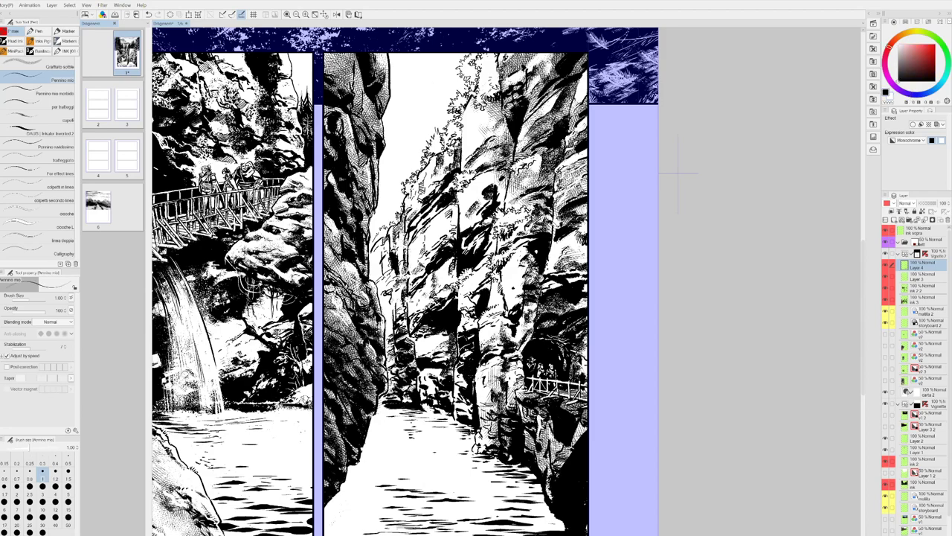
key(x)
- Touch up the rock details near the base of the central cliffs with alternating black and white pen strokes
drag(468, 370, 477, 366)
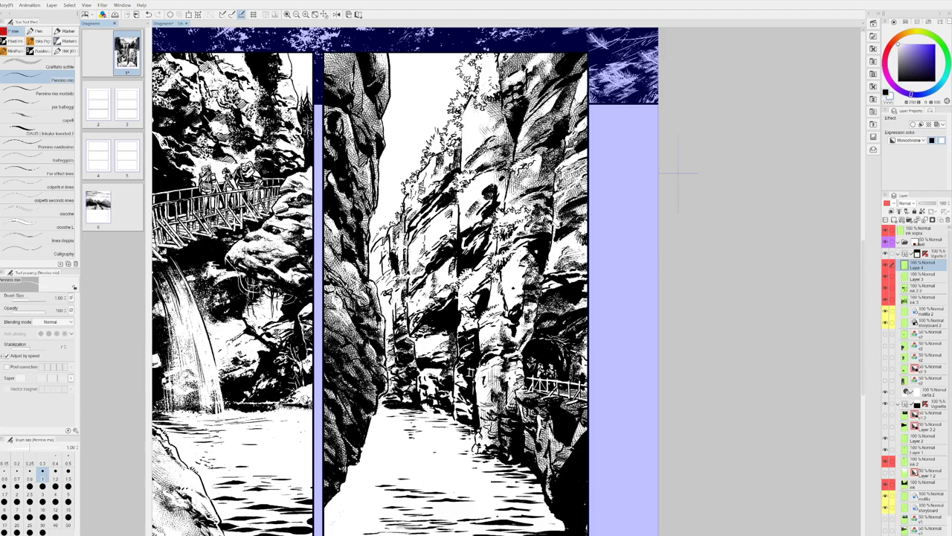
key(x)
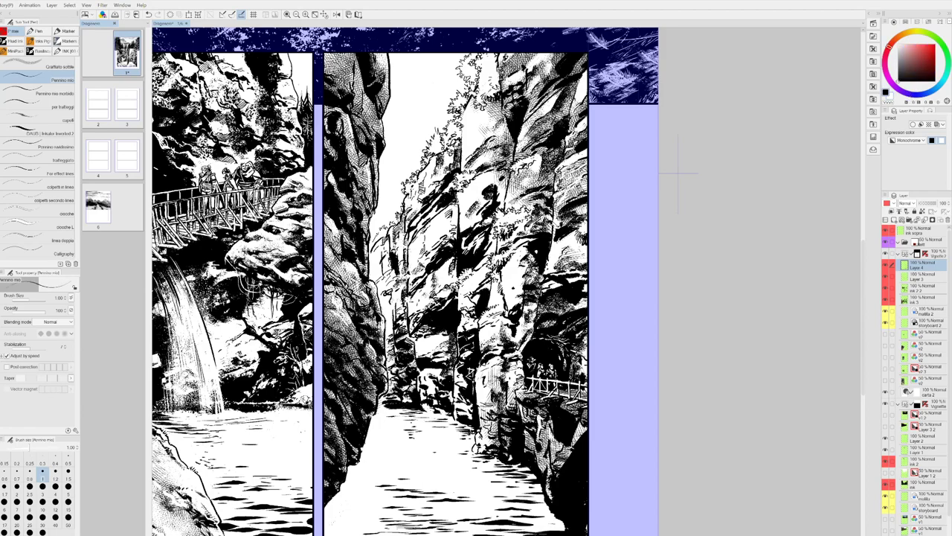
key(x)
key(x)
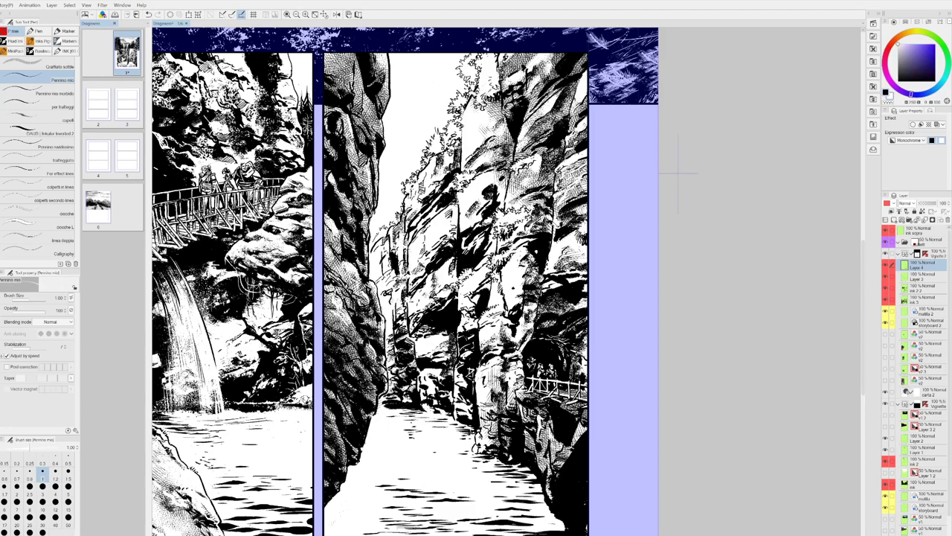
key(c)
key(c)
key(x)
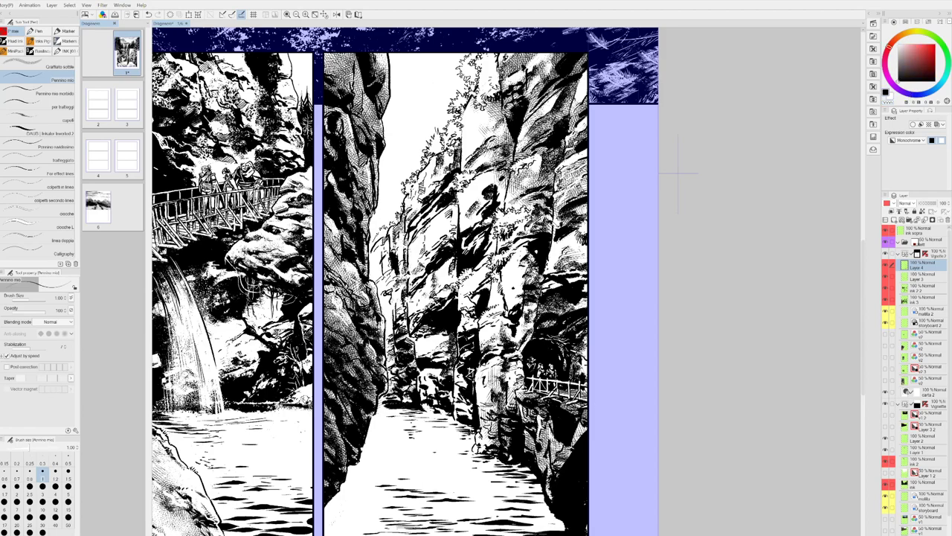
key(x)
key(x)
key(x)
key(x)
- Touch up the central ridge foliage and the foot of the left-hand cliff with black and white pen strokes
drag(659, 401, 641, 395)
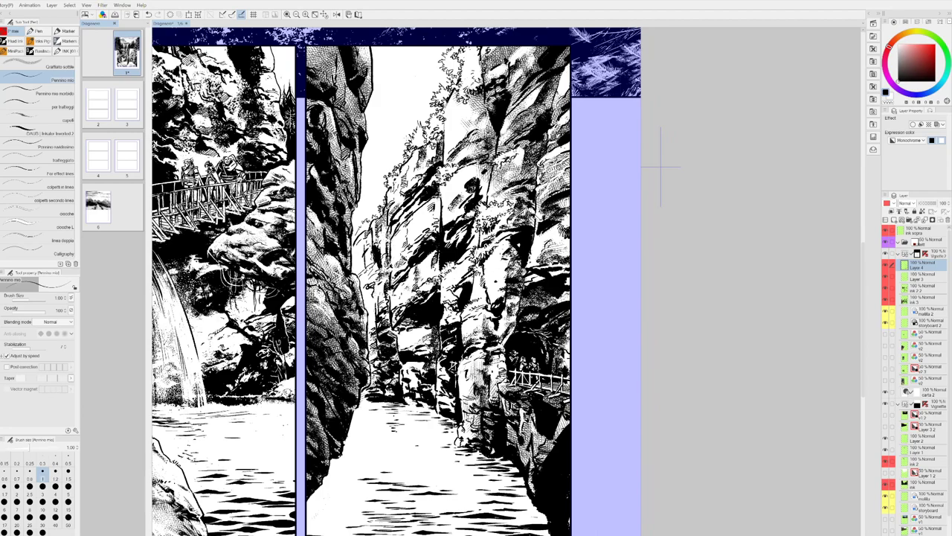
scroll(661, 167, down, 2)
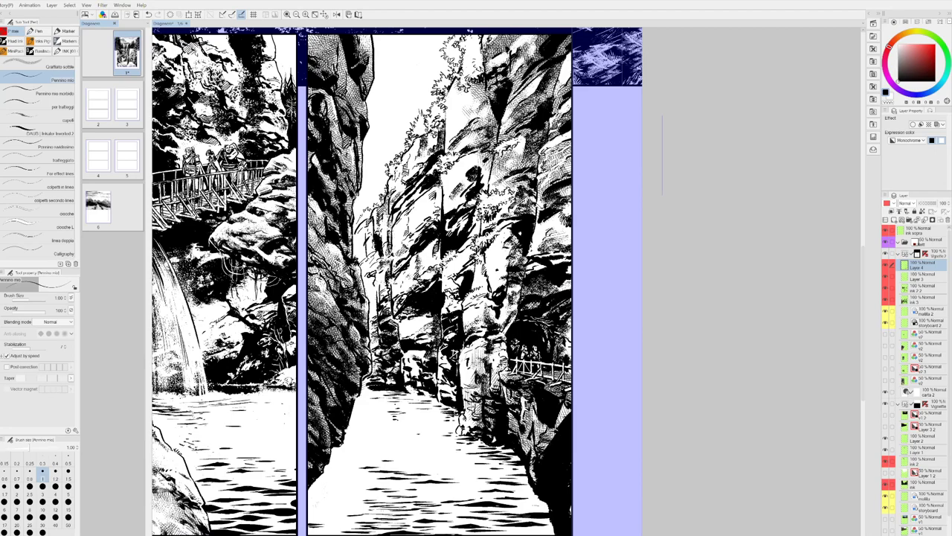
key(x)
key(x)
key(x)
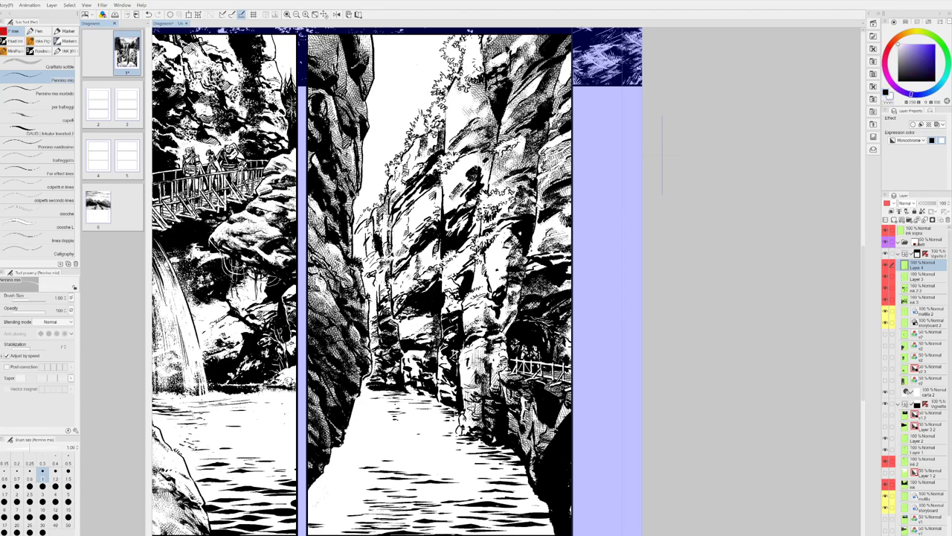
alt+click(366, 374)
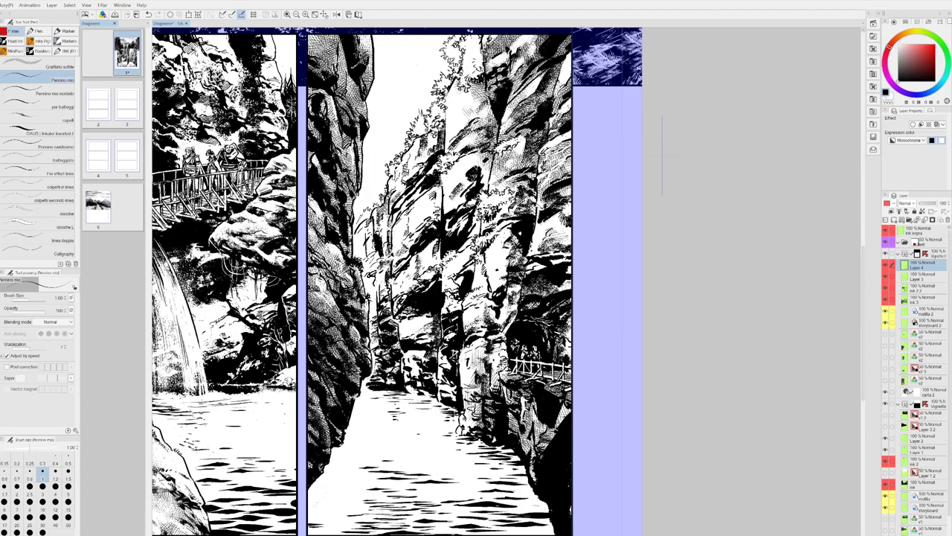
- Ink small hanging plants and roots along the edge and foot of the left-hand cliff
key(x)
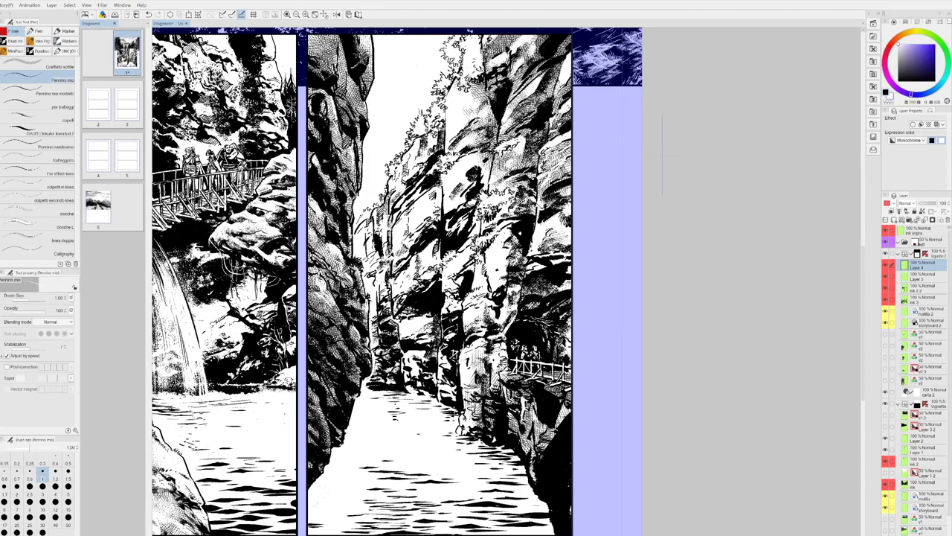
key(x)
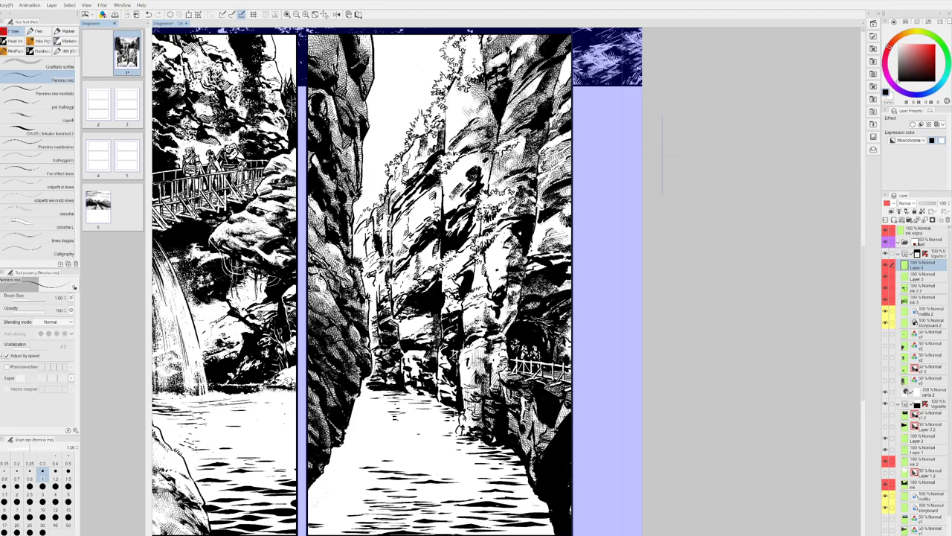
drag(369, 127, 369, 145)
mouse_move(376, 80)
mouse_down()
mouse_move(369, 100)
mouse_move(363, 81)
mouse_up()
mouse_move(374, 74)
mouse_down()
mouse_move(364, 80)
mouse_move(363, 109)
mouse_up()
drag(367, 379, 361, 388)
mouse_move(351, 431)
mouse_down()
mouse_move(351, 450)
mouse_move(349, 440)
mouse_up()
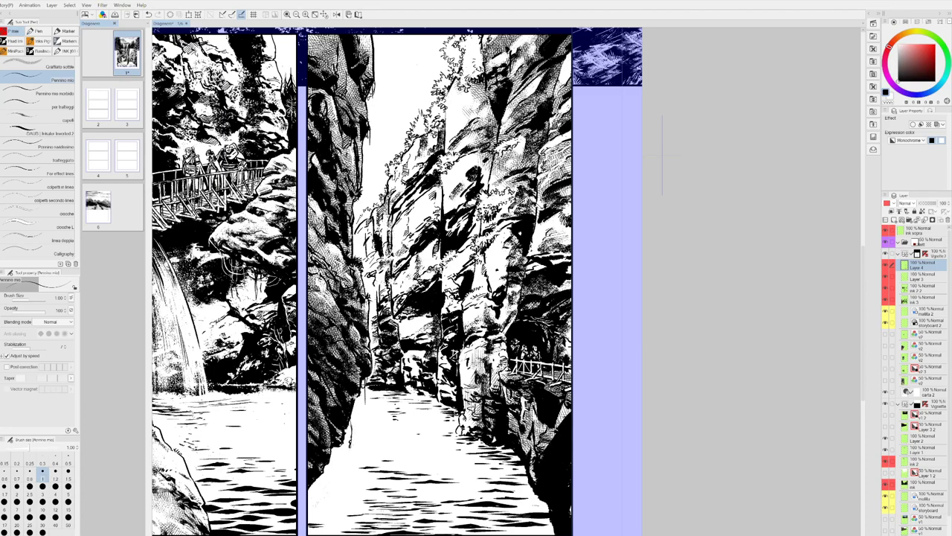
drag(355, 410, 354, 428)
drag(357, 411, 353, 437)
- Lasso-select the right-hand cliffs and river of the canyon panel and create a new layer
drag(643, 440, 663, 447)
scroll(665, 439, down, 1)
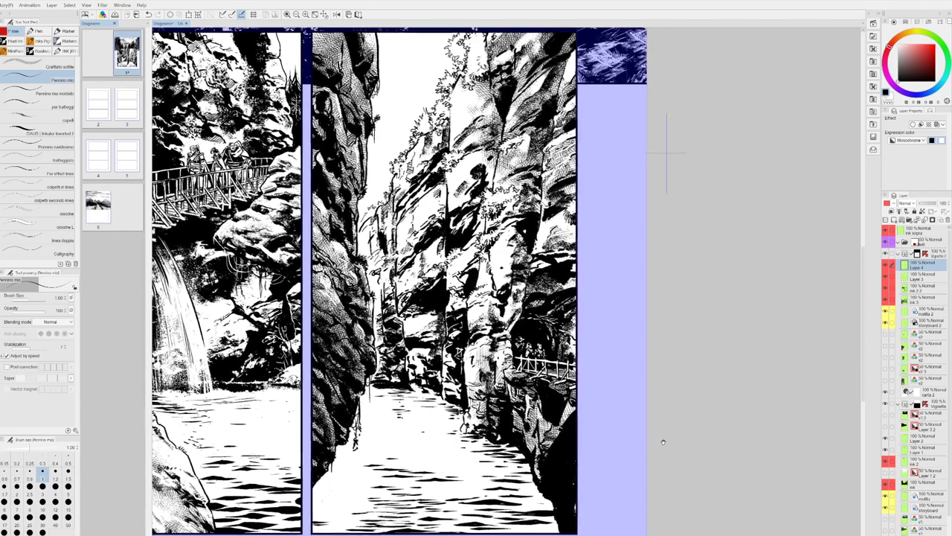
scroll(683, 407, down, 3)
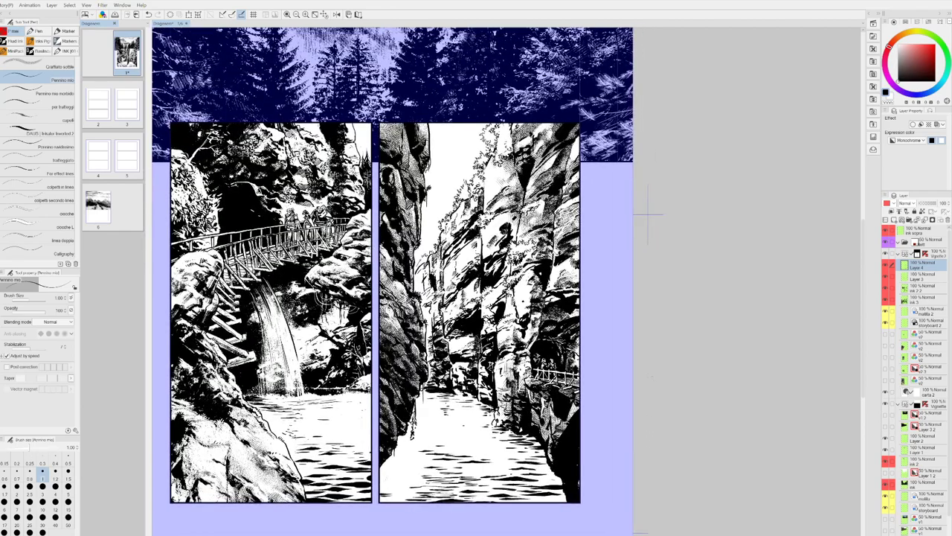
key(m)
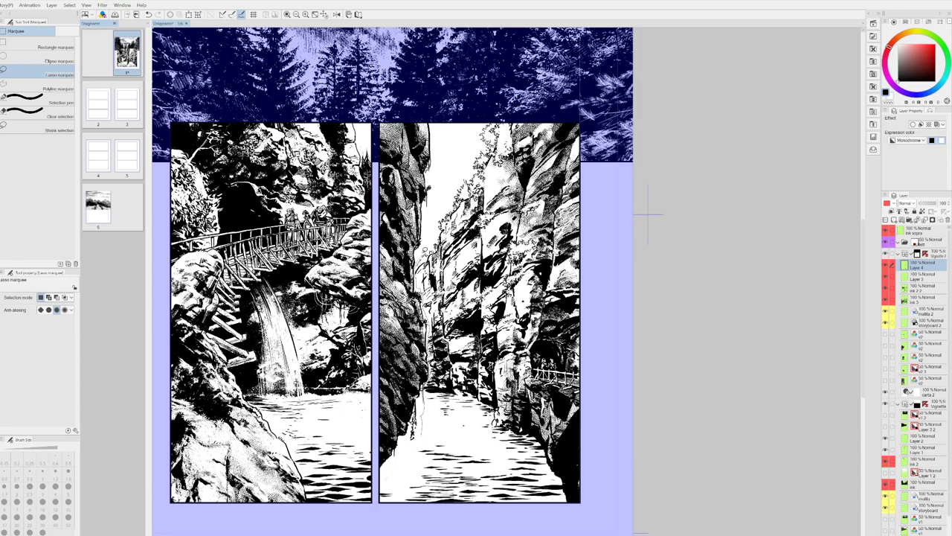
mouse_move(439, 211)
mouse_down()
mouse_move(491, 111)
mouse_move(619, 290)
mouse_move(620, 470)
mouse_move(566, 529)
mouse_move(405, 511)
mouse_move(402, 482)
mouse_move(452, 414)
mouse_up()
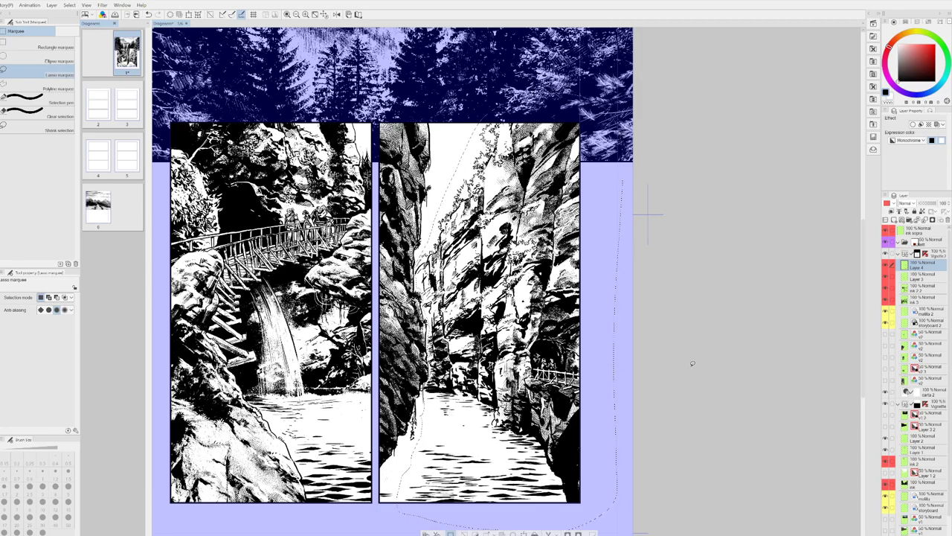
drag(669, 381, 655, 372)
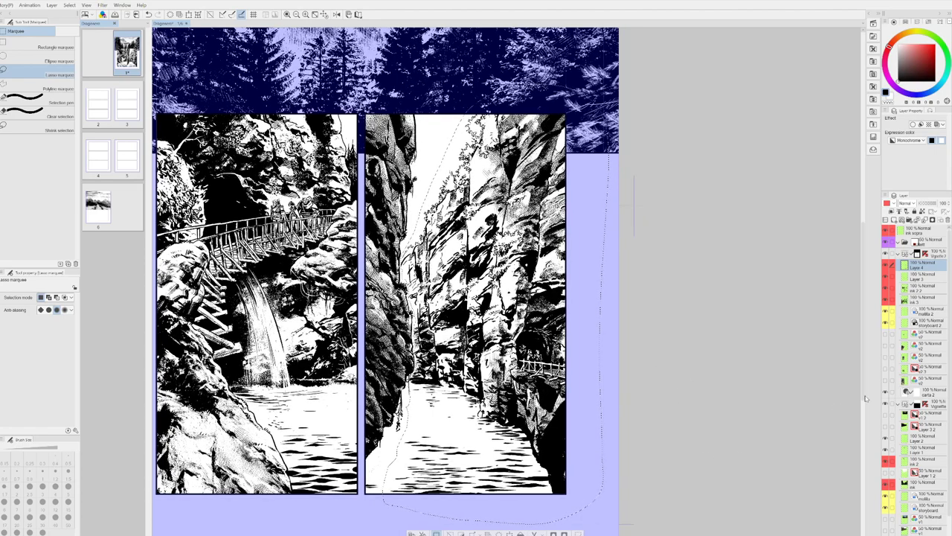
click(894, 220)
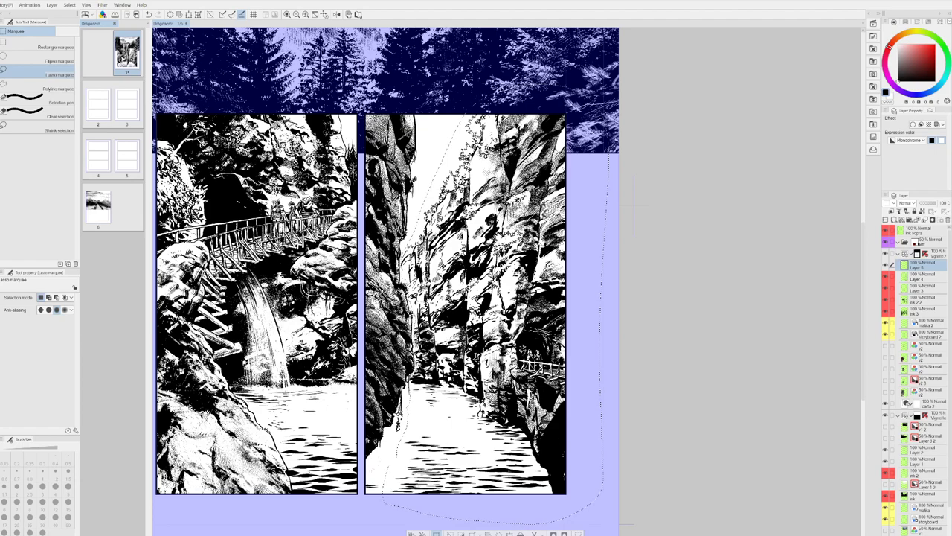
- Lighten the distant cliffs at the end of the canyon with the tratteggio mix 2 brush
key(b)
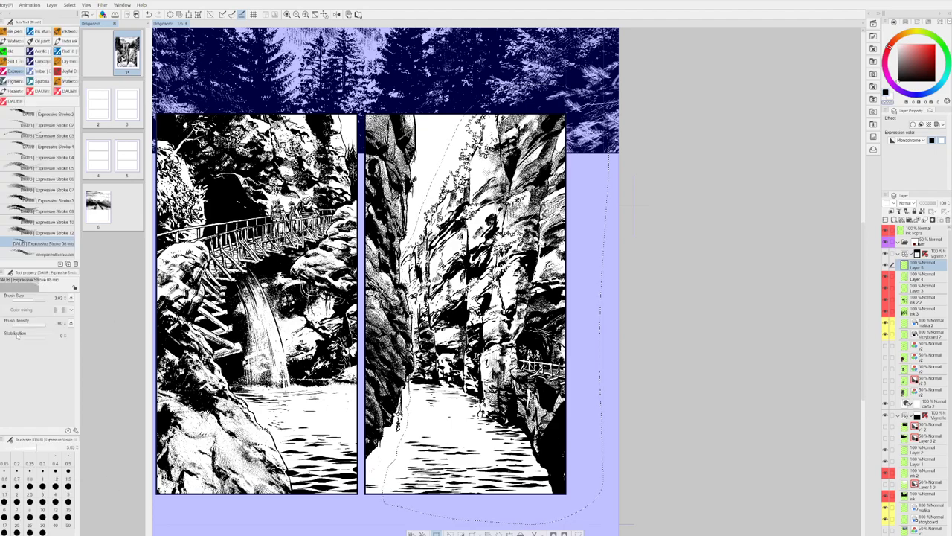
key(b)
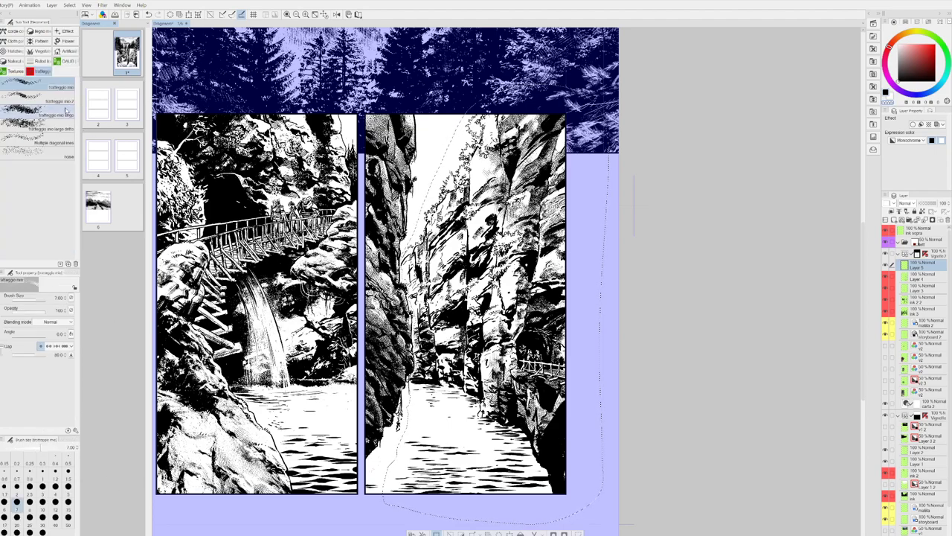
click(37, 97)
key(x)
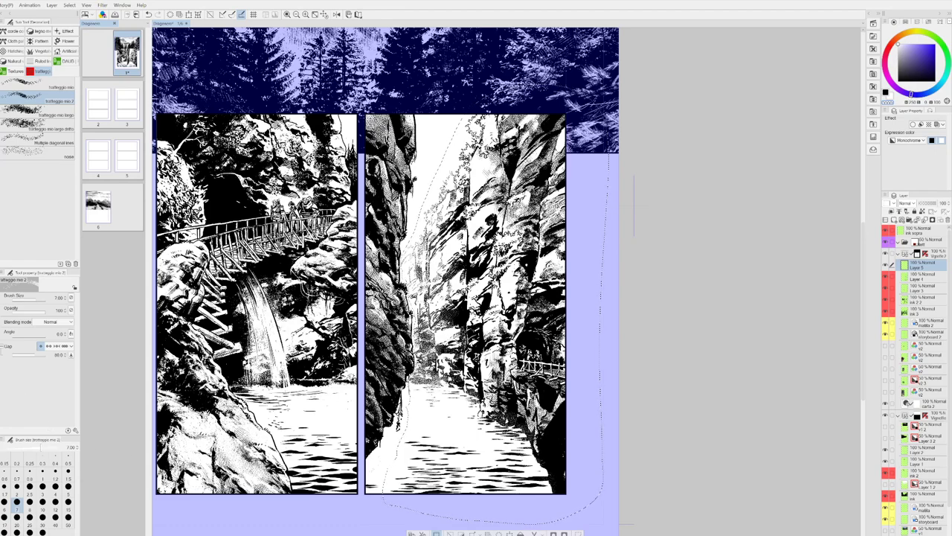
- Hatch the centre and right-hand part of the river surface with the tratteggio mix brush
click(37, 84)
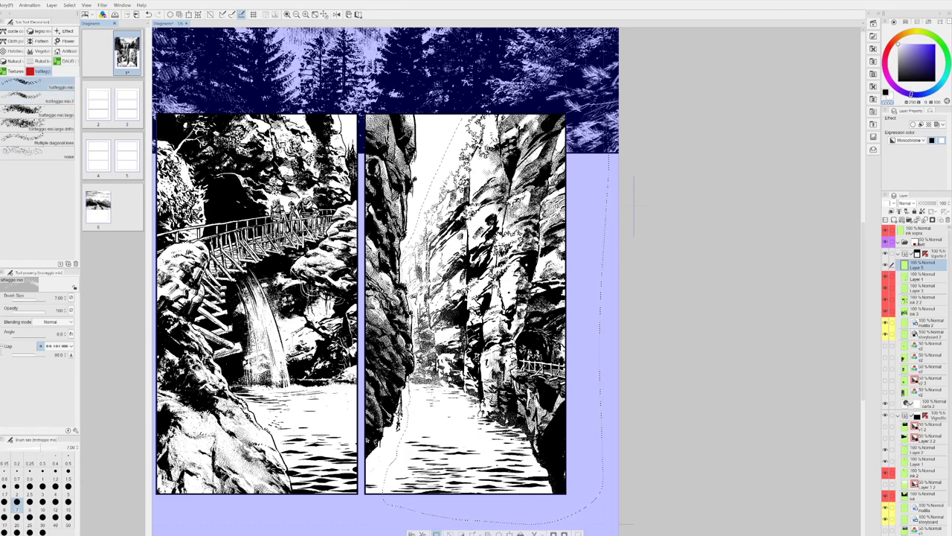
mouse_move(552, 486)
mouse_down()
mouse_move(469, 500)
mouse_move(513, 442)
mouse_move(476, 438)
mouse_move(479, 410)
mouse_move(457, 416)
mouse_move(439, 403)
mouse_move(445, 446)
mouse_up()
key(c)
mouse_move(438, 399)
mouse_down()
mouse_move(442, 443)
mouse_move(442, 409)
mouse_move(460, 411)
mouse_move(469, 445)
mouse_up()
key(x)
key(c)
key(ctrl+z)
drag(468, 455, 462, 468)
drag(485, 410, 481, 443)
drag(485, 426, 483, 482)
drag(488, 473, 486, 491)
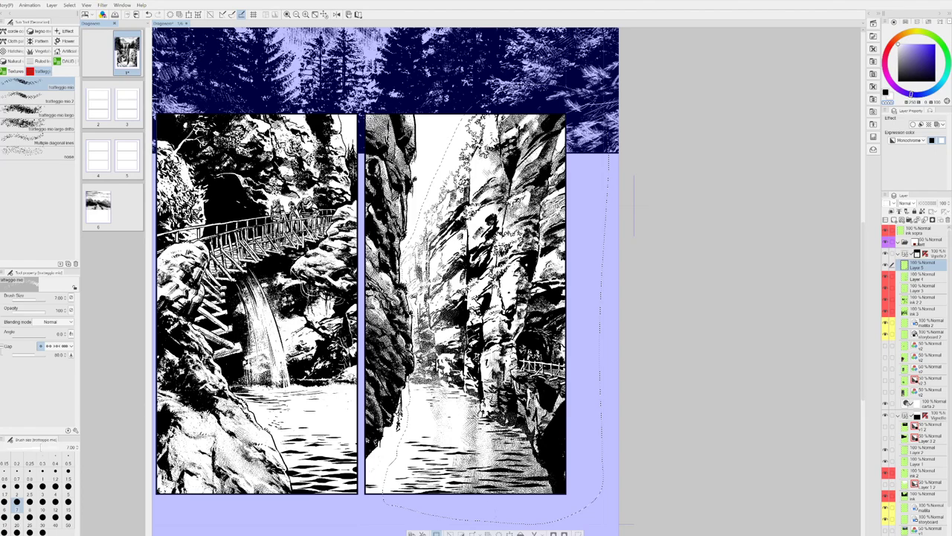
key(ctrl+z)
- Rework the reflection hatching below the right-hand cliffs with vertical strokes down the river
drag(488, 413, 482, 446)
drag(490, 440, 485, 451)
drag(475, 411, 468, 439)
drag(477, 427, 457, 467)
drag(486, 439, 462, 472)
drag(492, 459, 460, 491)
drag(494, 439, 484, 468)
drag(497, 442, 484, 478)
drag(508, 415, 508, 465)
mouse_move(522, 456)
mouse_down()
mouse_move(513, 494)
mouse_move(516, 482)
mouse_up()
- Soften the hatching along the river's right bank and lower foreground, erasing a small patch beside the rocks
key(c)
drag(518, 424, 505, 440)
mouse_move(521, 427)
mouse_down()
mouse_move(507, 444)
mouse_move(534, 476)
mouse_up()
drag(524, 486, 548, 493)
drag(525, 459, 543, 492)
drag(531, 482, 549, 492)
drag(490, 460, 497, 468)
drag(491, 479, 506, 492)
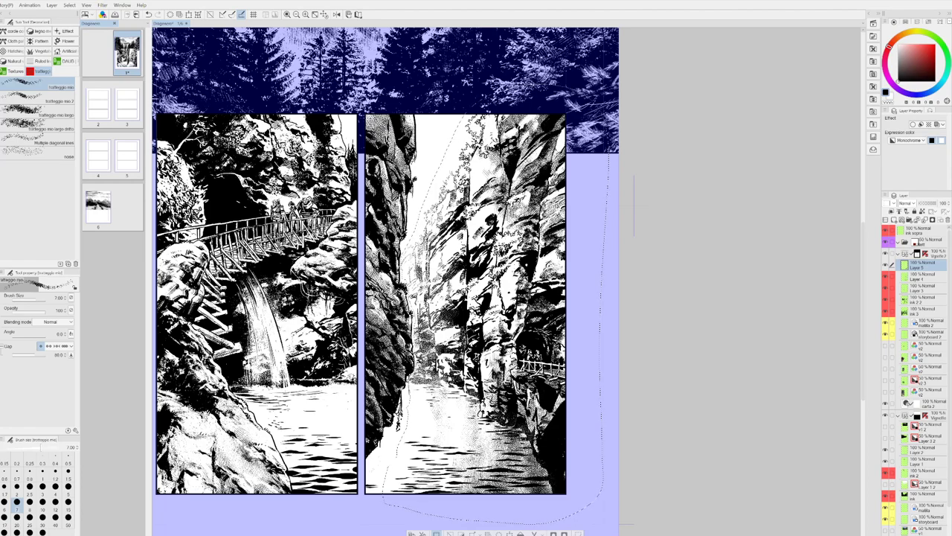
key(e)
drag(535, 447, 544, 464)
- Shade the left side of the river with vertical tratteggio mix strokes and thin out the excess near the bank
key(p)
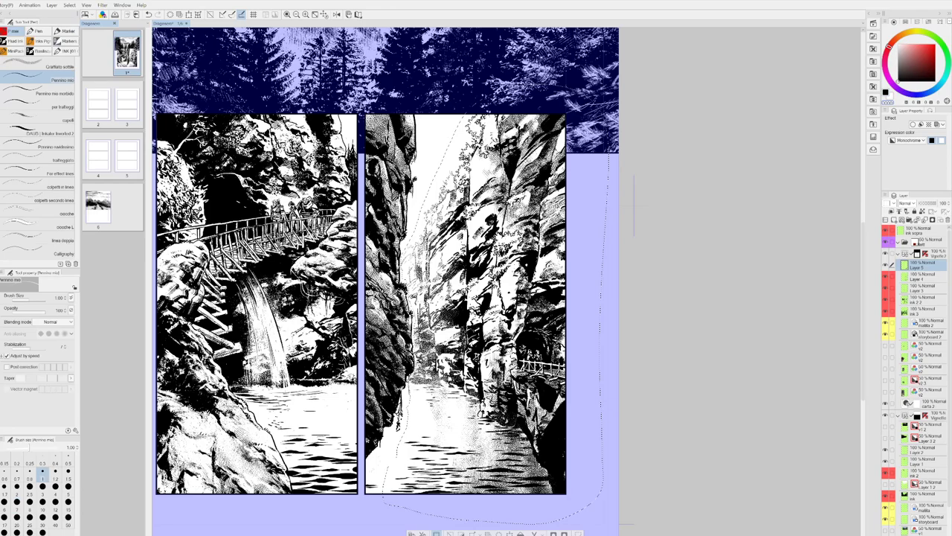
scroll(634, 201, up, 2)
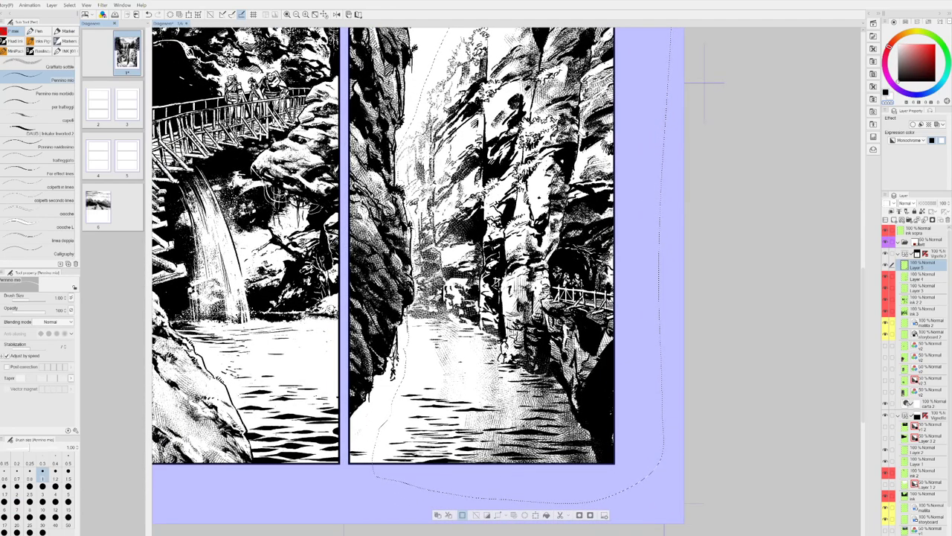
click(56, 91)
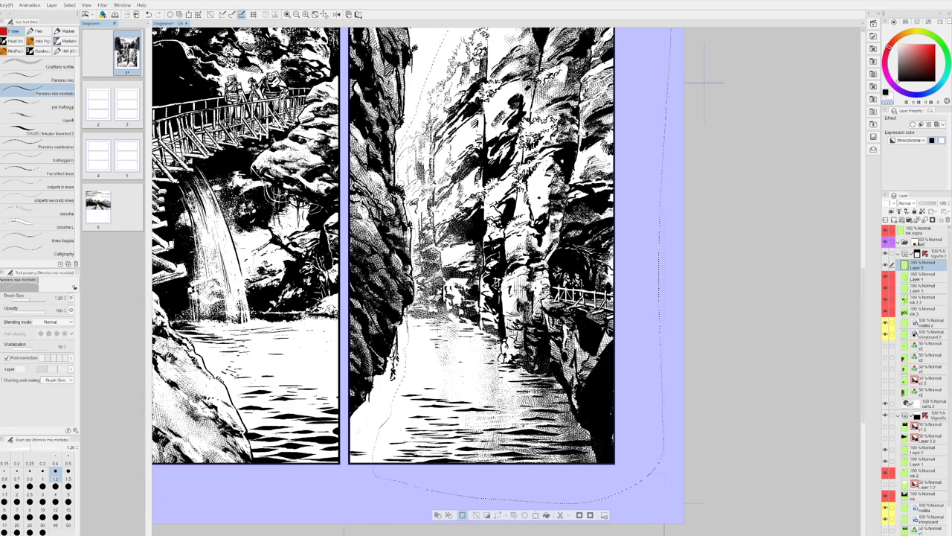
drag(623, 361, 721, 335)
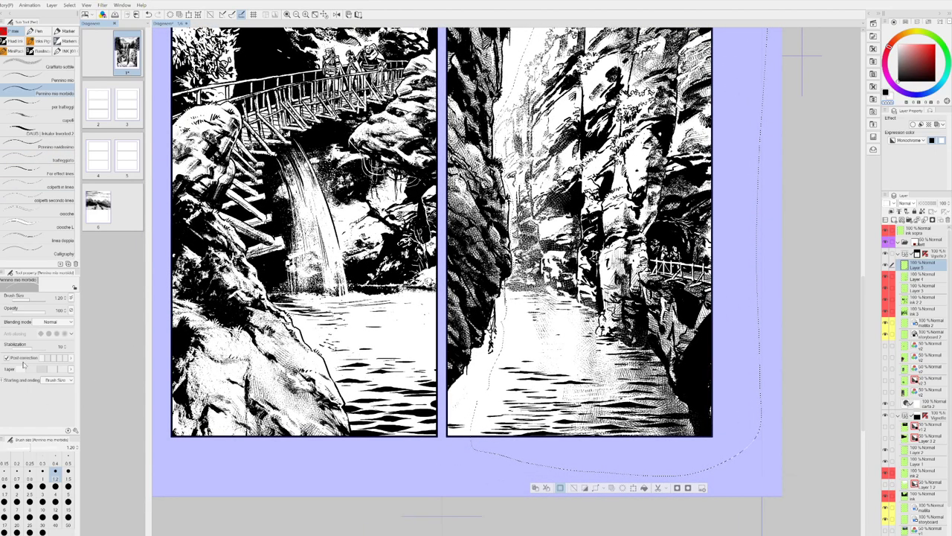
key(b)
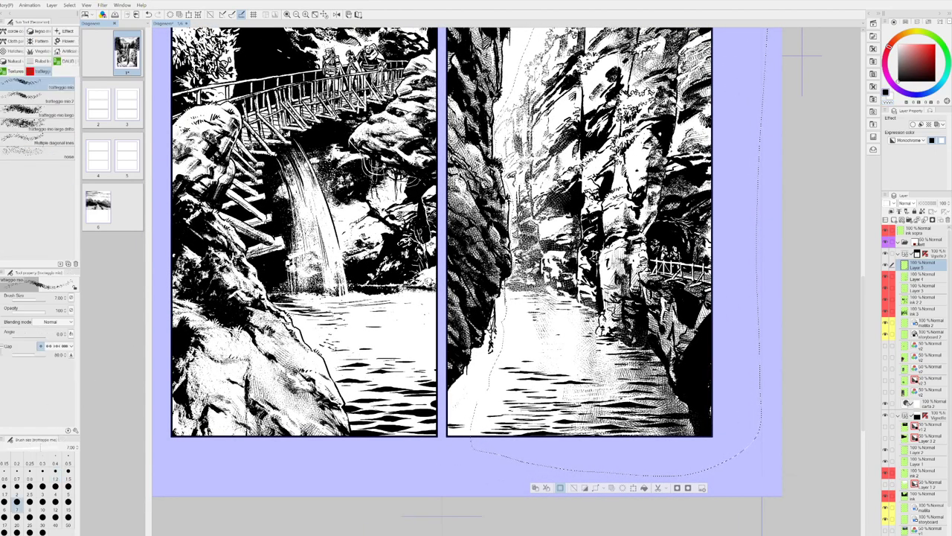
mouse_move(497, 409)
mouse_down()
mouse_move(478, 430)
mouse_move(507, 365)
mouse_move(497, 434)
mouse_up()
drag(530, 357, 501, 434)
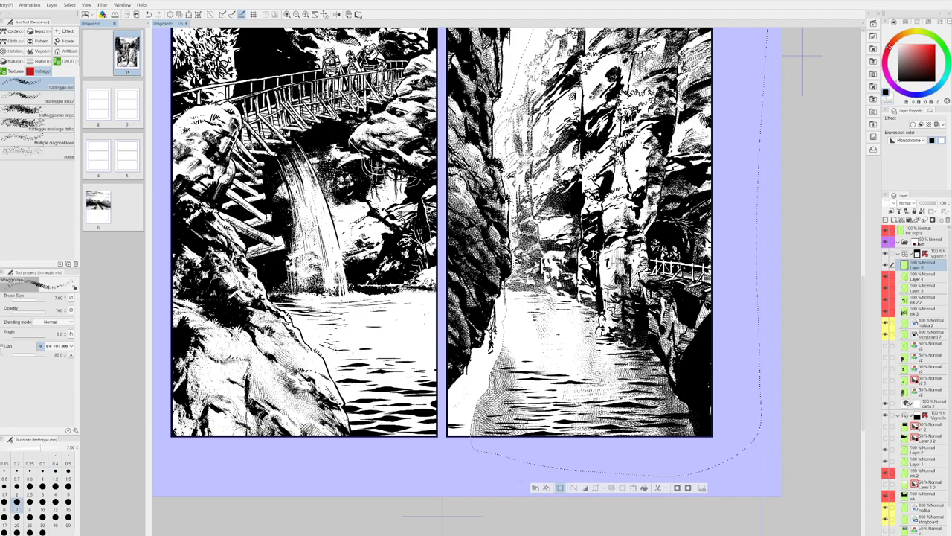
drag(529, 351, 510, 435)
key(c)
drag(483, 406, 478, 413)
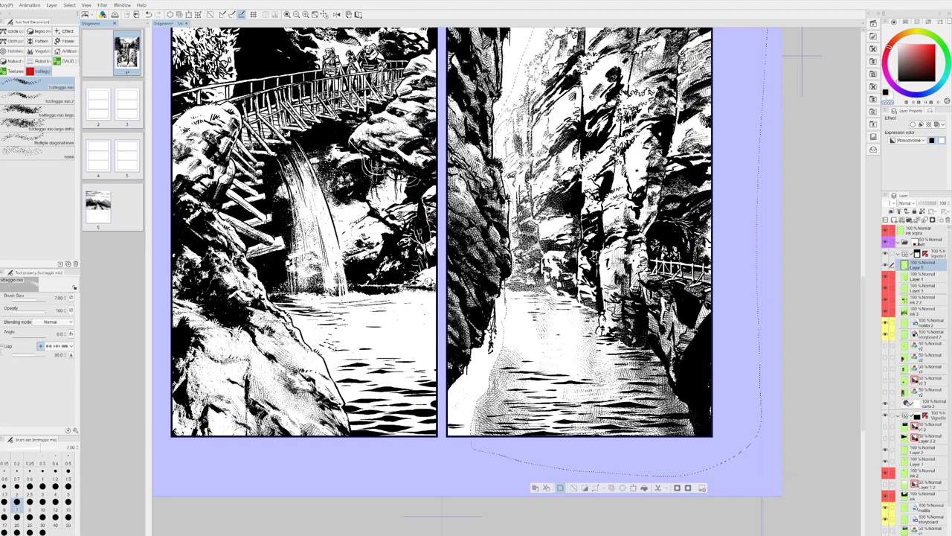
- Add horizontal hatching lines to the left foreground of the river with the per tratteggi pen
key(p)
key(p)
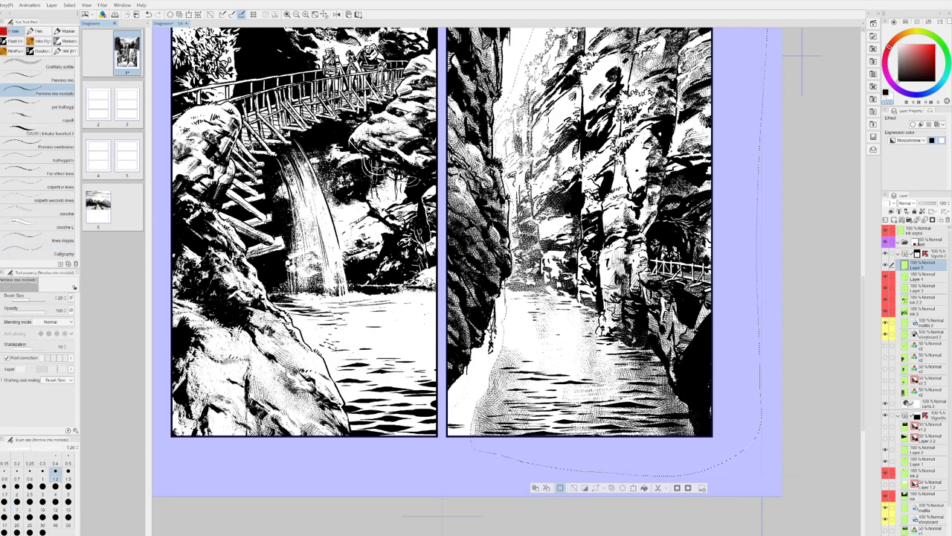
click(61, 106)
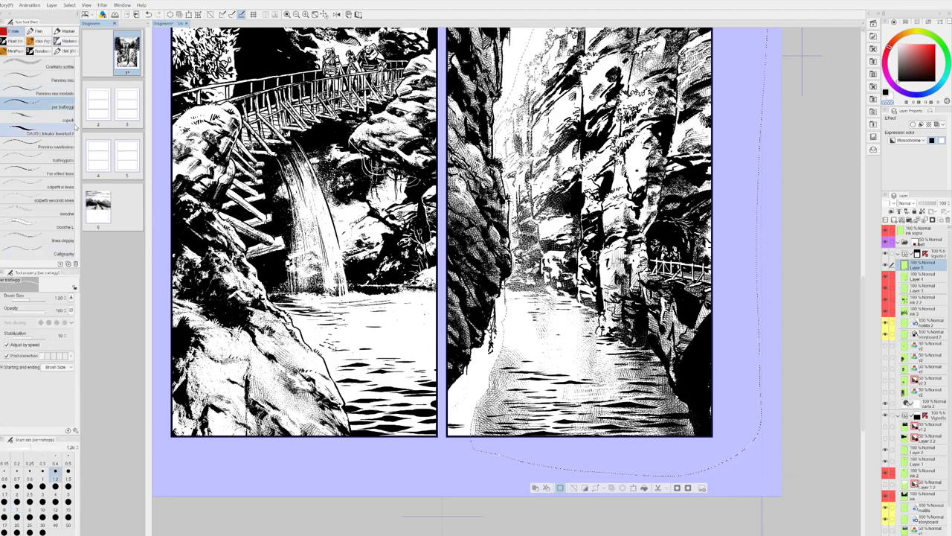
mouse_move(490, 379)
mouse_down()
mouse_move(514, 376)
mouse_move(521, 361)
mouse_up()
mouse_move(501, 361)
mouse_down()
mouse_move(523, 358)
mouse_move(516, 350)
mouse_move(518, 395)
mouse_move(511, 400)
mouse_move(529, 408)
mouse_up()
drag(489, 415, 512, 412)
mouse_move(512, 414)
mouse_down()
mouse_move(526, 411)
mouse_move(497, 419)
mouse_up()
drag(492, 422, 523, 429)
drag(501, 434, 529, 431)
drag(477, 434, 515, 433)
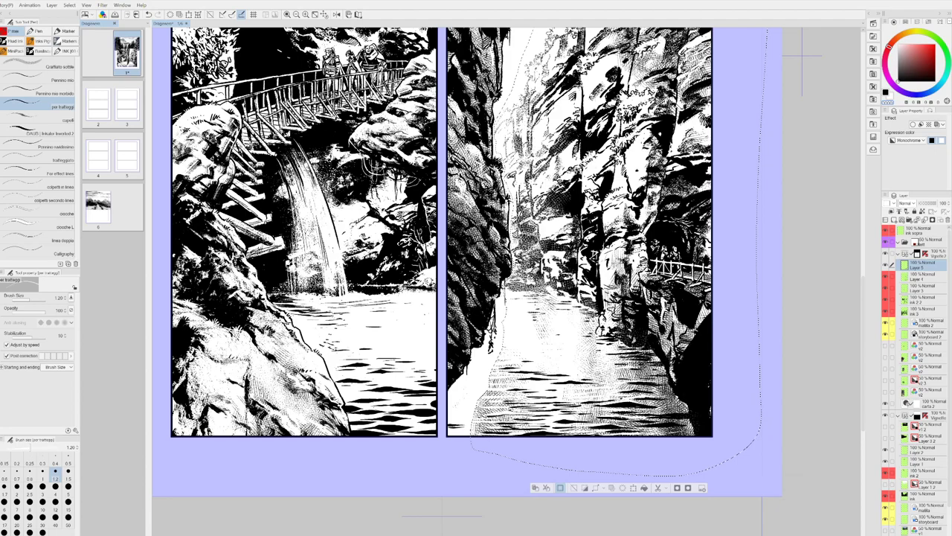
- Deselect the lassoed area and break up the left foreground ripples with white per tratteggi strokes
click(560, 488)
drag(476, 407, 492, 404)
click(574, 488)
key(x)
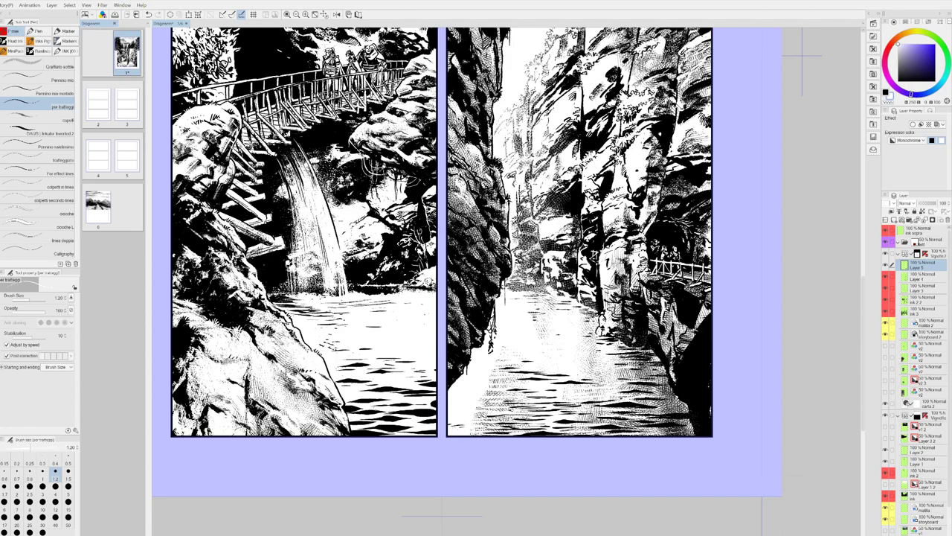
drag(533, 408, 547, 408)
drag(516, 412, 554, 415)
drag(512, 420, 541, 419)
drag(504, 364, 519, 365)
key(x)
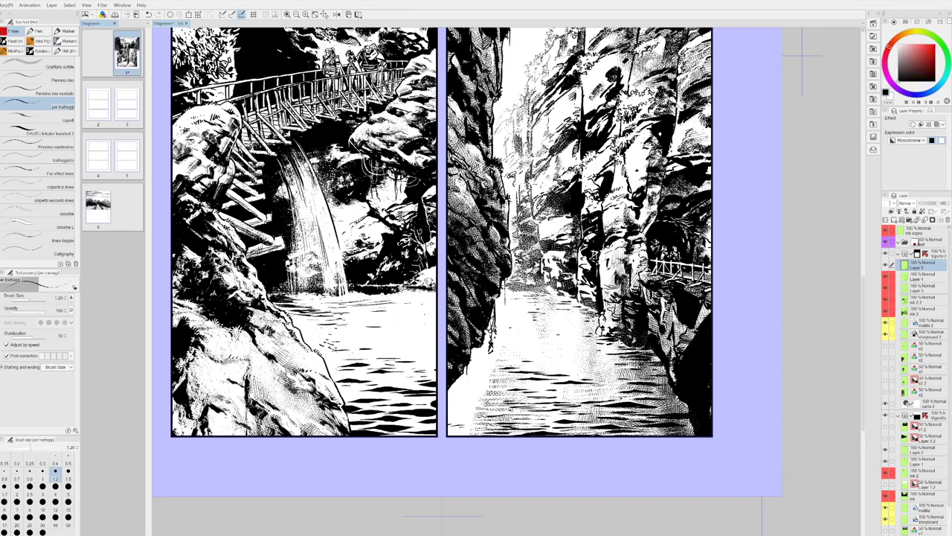
- Refine the ripples on the left side of the river with the Pennino mix morbido pen
key(p)
key(p)
key(p)
key(p)
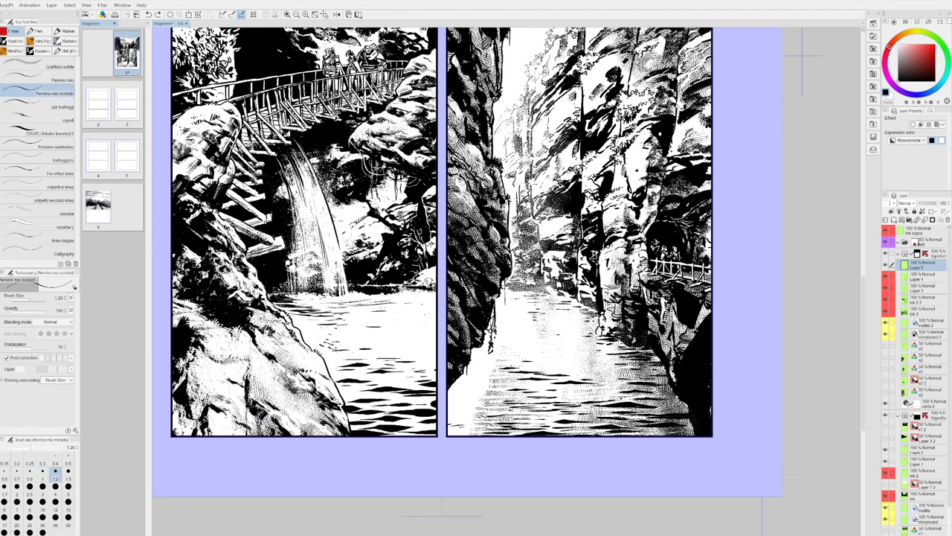
drag(507, 340, 517, 340)
drag(518, 351, 543, 356)
drag(514, 355, 535, 356)
key(ctrl+z)
drag(521, 384, 550, 388)
drag(638, 383, 618, 429)
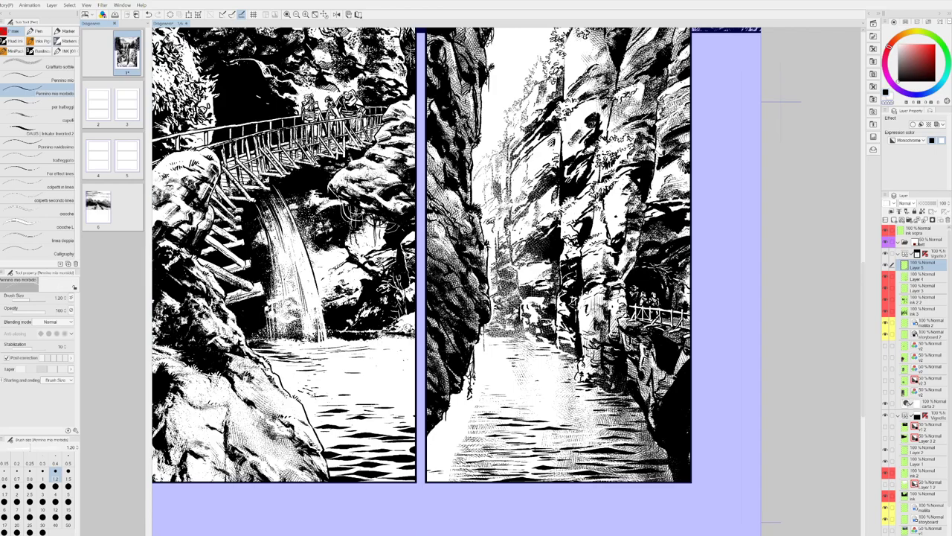
- Mark the active layer with the red palette colour
scroll(697, 429, down, 2)
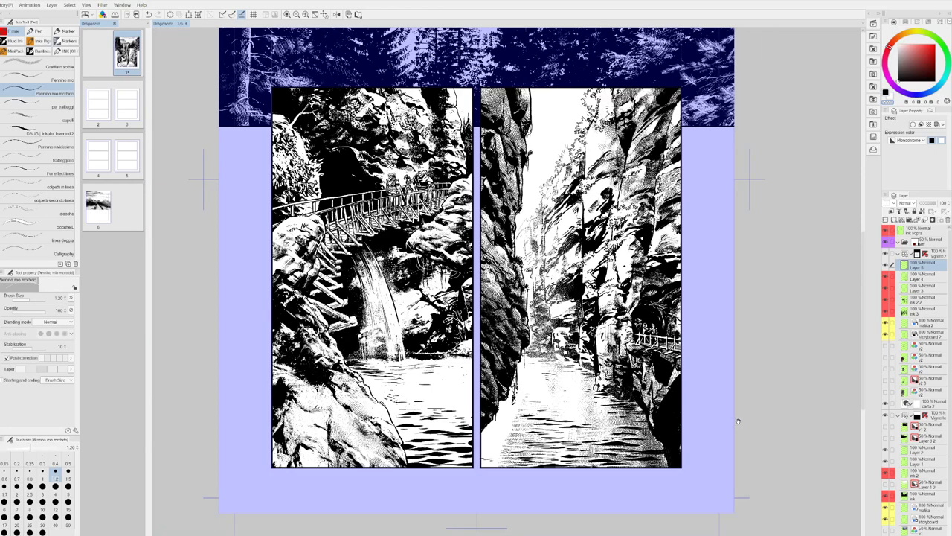
drag(738, 420, 708, 414)
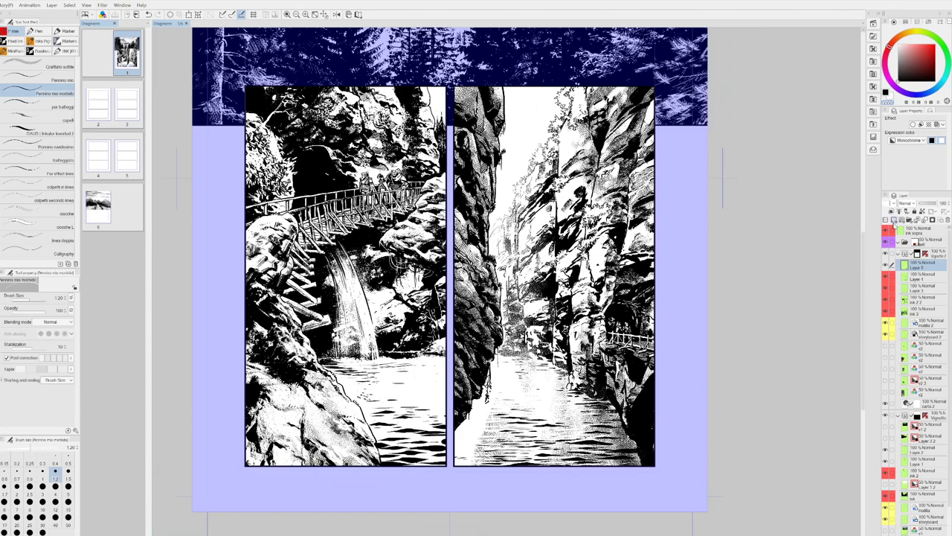
click(891, 203)
click(897, 221)
- Lasso-select the left-hand cliff of the canyon panel
key(m)
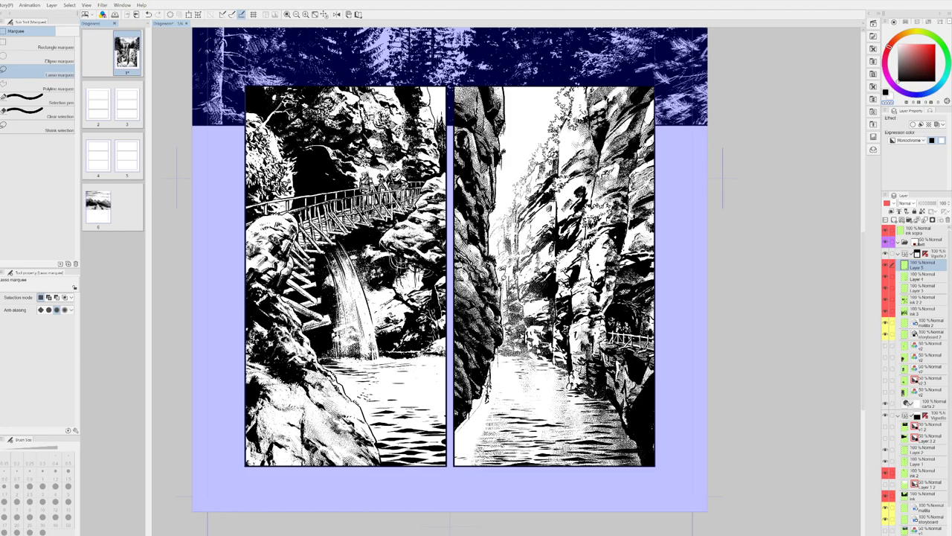
mouse_move(491, 237)
mouse_down()
mouse_move(510, 156)
mouse_move(498, 79)
mouse_move(453, 81)
mouse_up()
drag(451, 128, 450, 255)
drag(450, 406, 451, 446)
- Darken the selected left-hand cliff with tratteggio mix hatching over its whole height
key(b)
mouse_move(477, 413)
mouse_down()
mouse_move(497, 350)
mouse_move(483, 220)
mouse_move(504, 88)
mouse_up()
mouse_move(483, 232)
mouse_down()
mouse_move(476, 282)
mouse_move(490, 331)
mouse_move(476, 322)
mouse_up()
drag(489, 359, 461, 365)
mouse_move(458, 305)
mouse_down()
mouse_move(467, 272)
mouse_move(473, 287)
mouse_up()
mouse_move(458, 228)
mouse_down()
mouse_move(475, 279)
mouse_move(461, 277)
mouse_up()
- Touch up the tratteggio mix hatching on the lower part of the selected left-hand cliff
key(c)
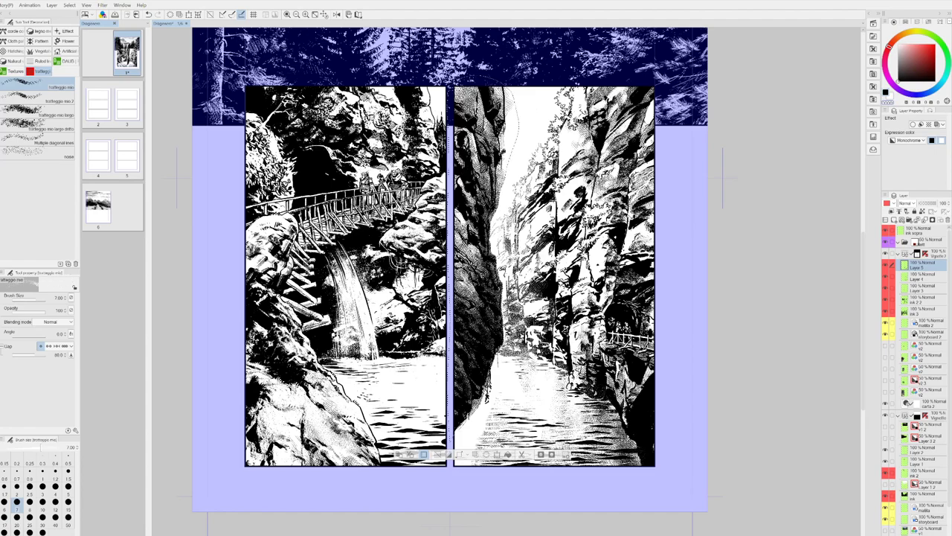
drag(458, 355, 465, 379)
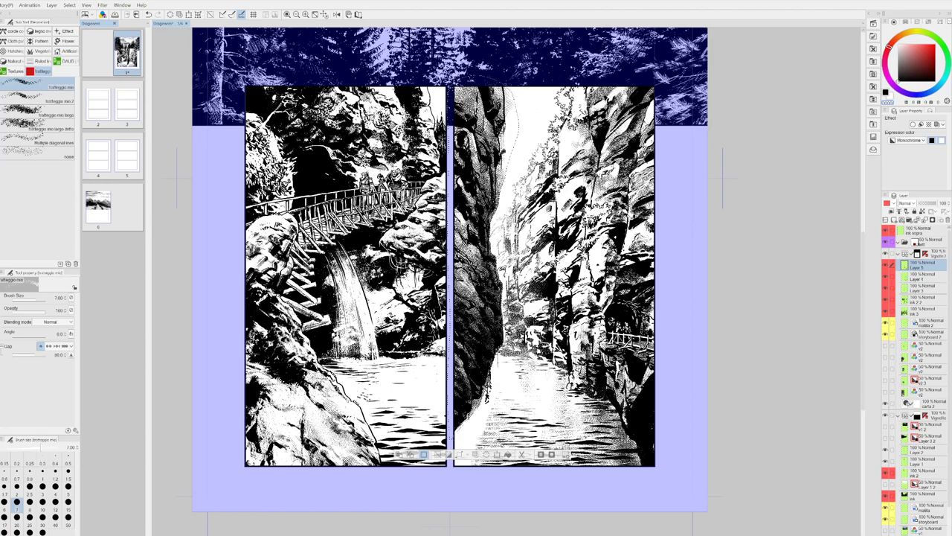
- Erase the hatching that spills past the upper edge of the left-hand cliff with the Hard eraser
scroll(519, 273, up, 2)
key(e)
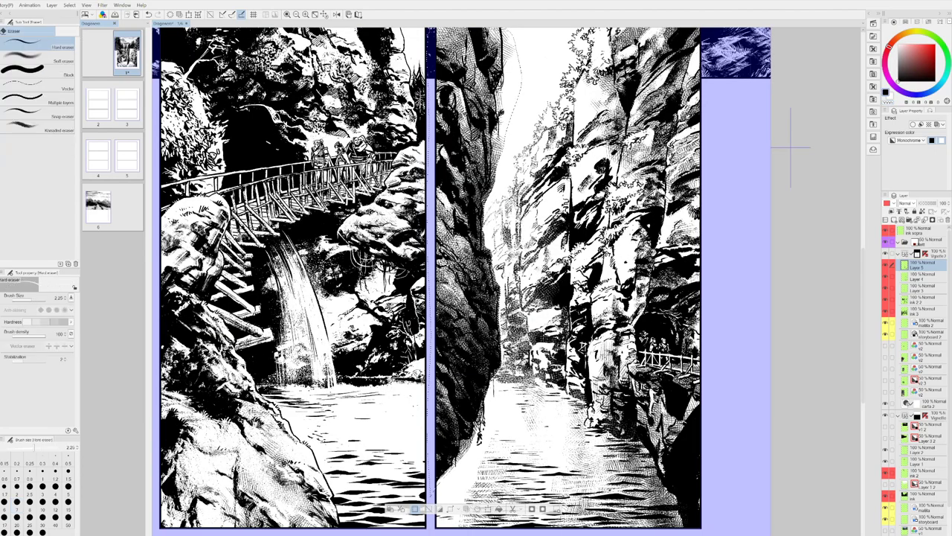
drag(499, 139, 507, 40)
- Show the hatching layer in blue layer color and erase its overspill along the left-hand cliff's edge down to the water
drag(526, 90, 510, 152)
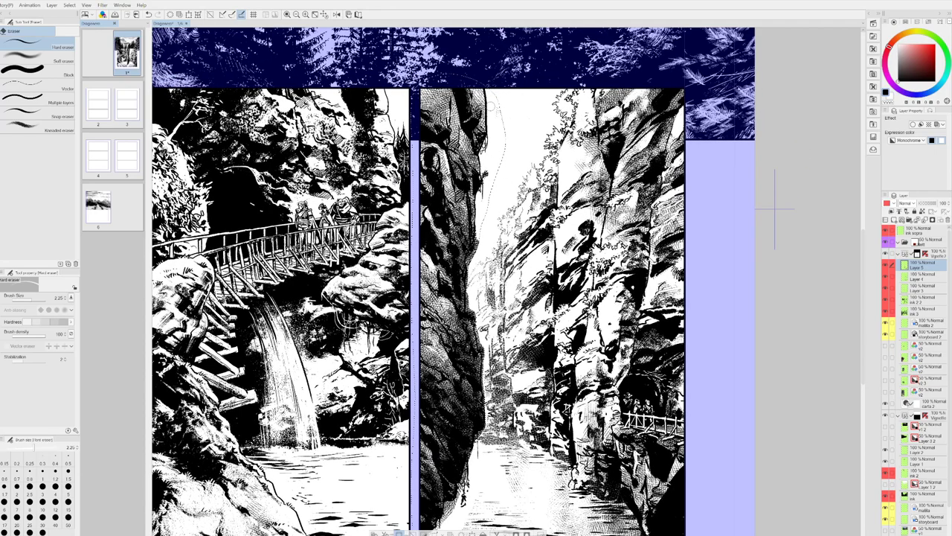
mouse_move(507, 208)
mouse_down()
mouse_move(470, 178)
mouse_move(446, 222)
mouse_up()
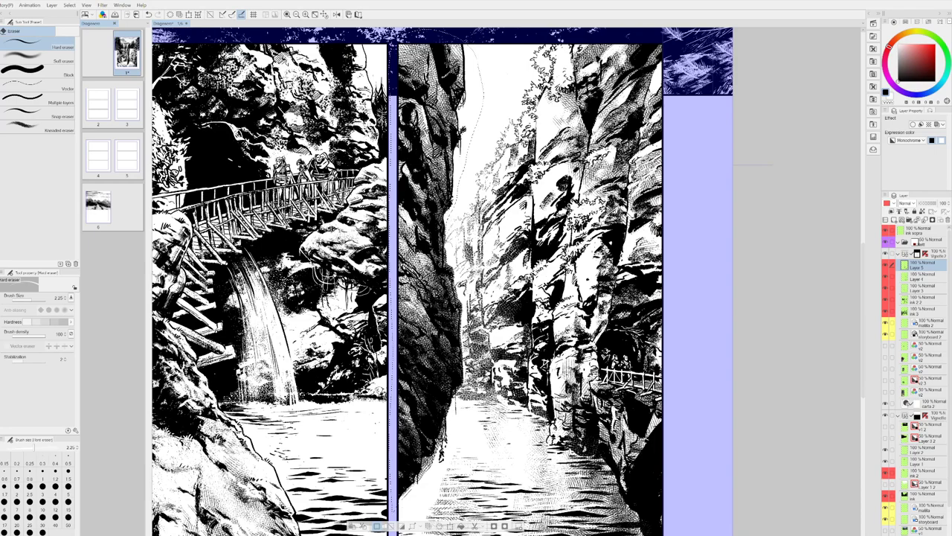
click(937, 125)
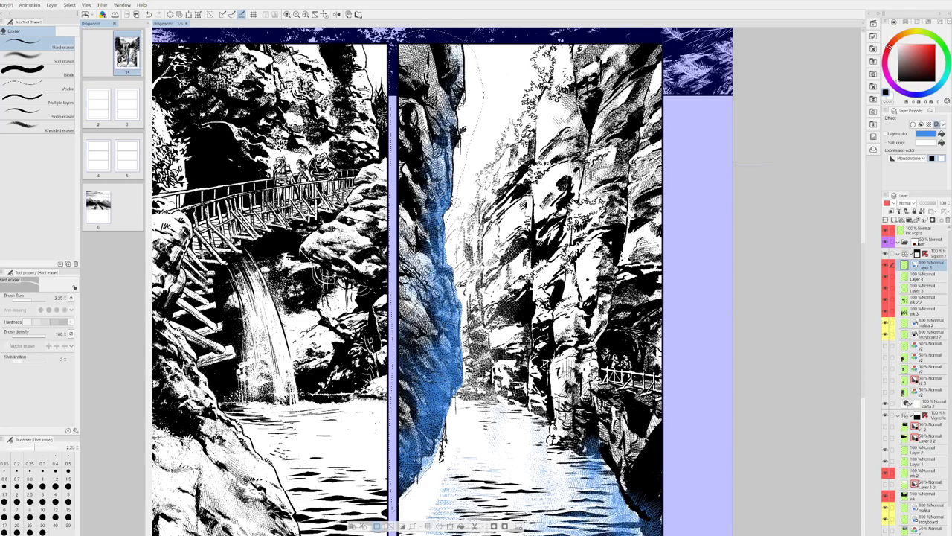
drag(446, 213, 463, 316)
mouse_move(461, 305)
mouse_down()
mouse_move(459, 392)
mouse_move(436, 456)
mouse_move(412, 483)
mouse_up()
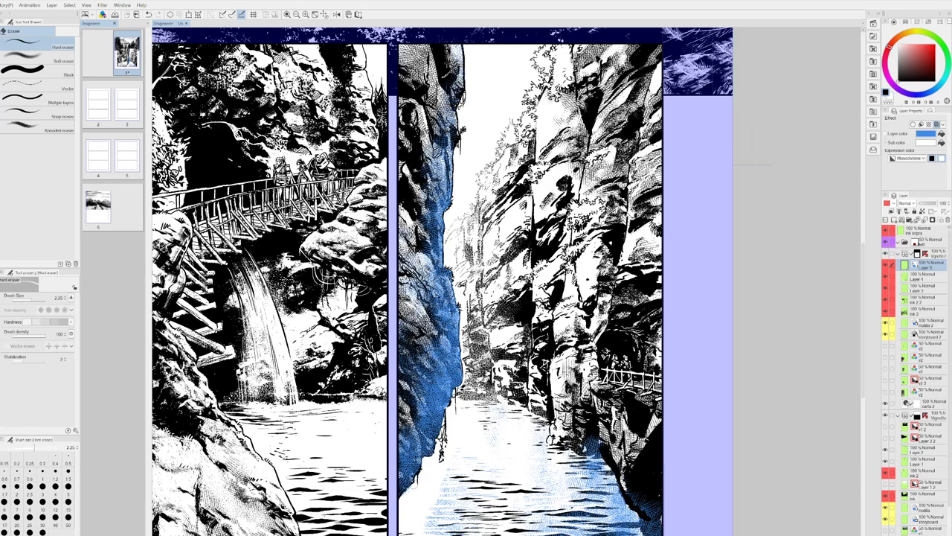
- Switch to the Pennino mix pen and turn off the layer color so the hatching shows in black again
key(p)
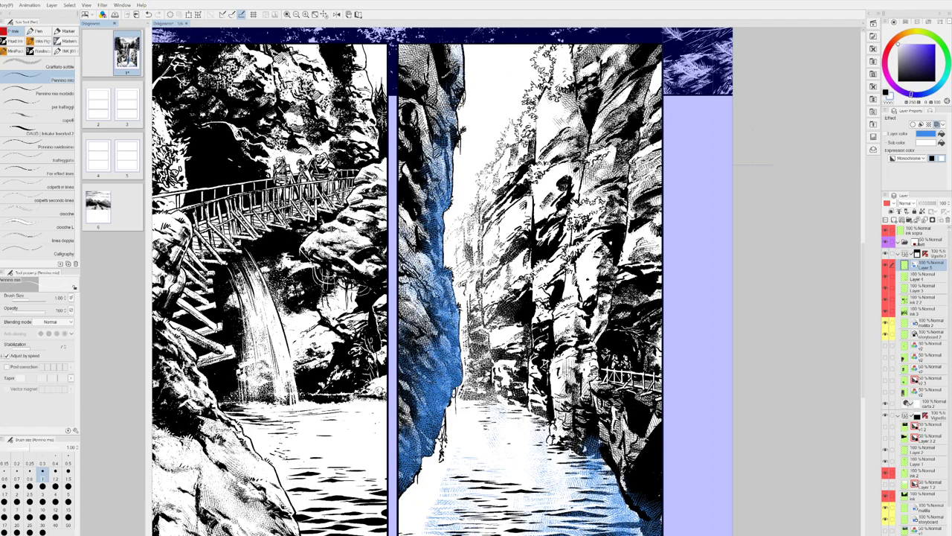
click(936, 125)
drag(702, 389, 670, 354)
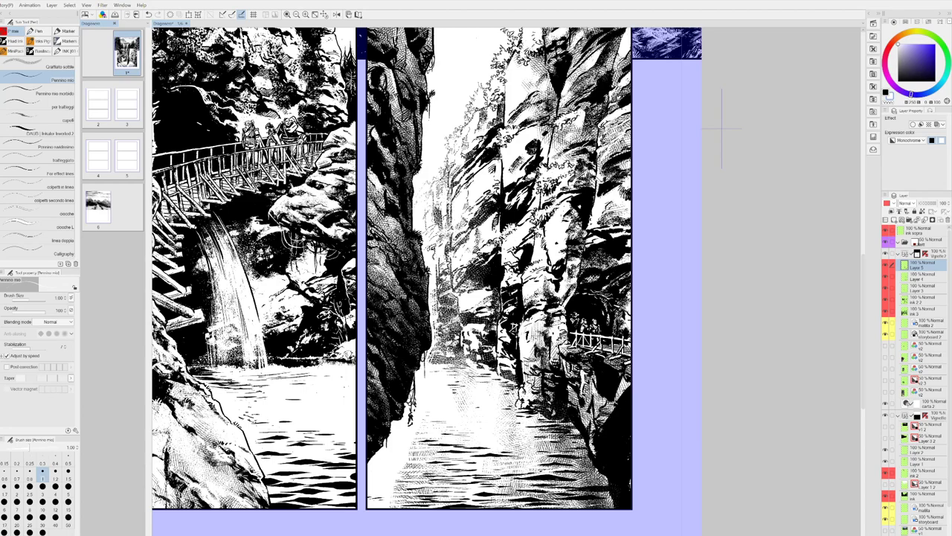
scroll(471, 437, down, 1)
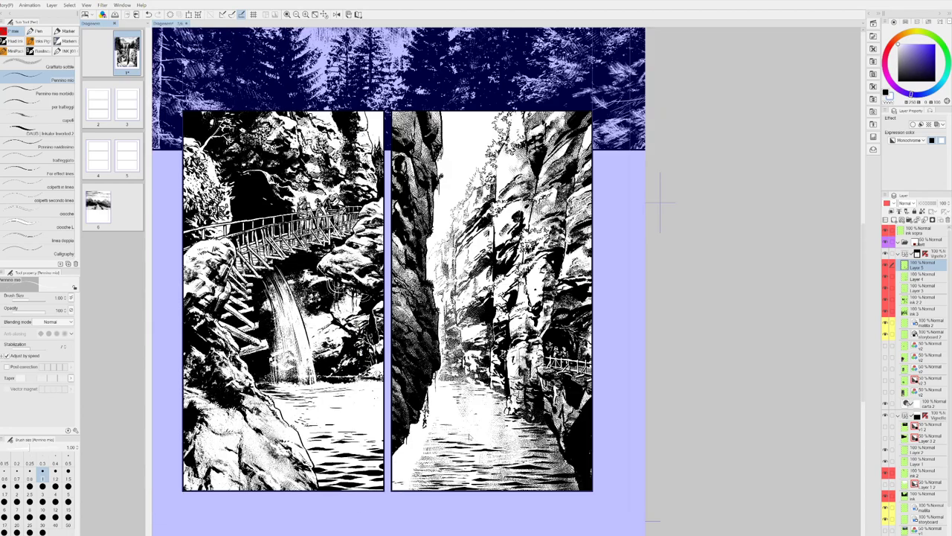
drag(637, 348, 625, 350)
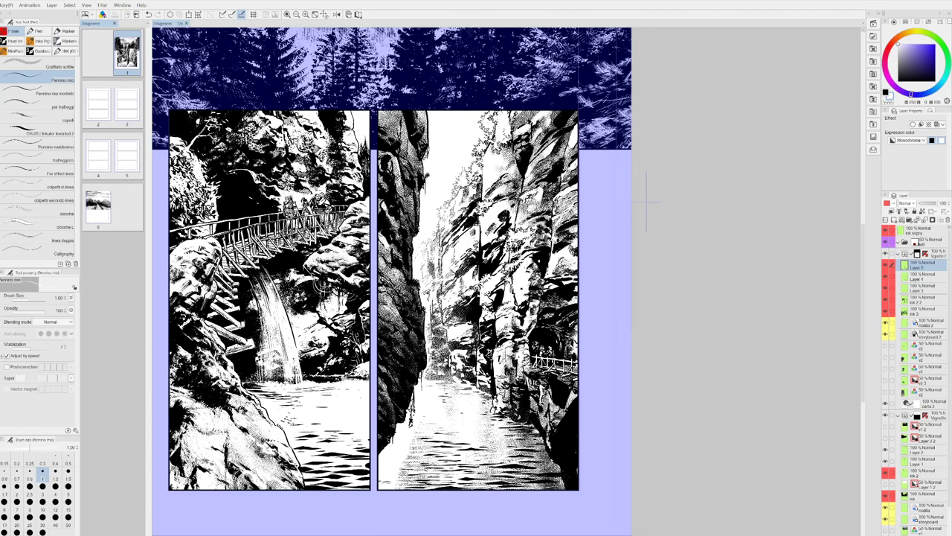
- Merge Layer 5 down into Layer 4, check the visibility of the layers below, and make the ink 2 2 layer active
key(ctrl+e)
click(885, 277)
click(886, 279)
click(886, 279)
click(886, 279)
click(886, 291)
click(886, 291)
click(924, 291)
key(x)
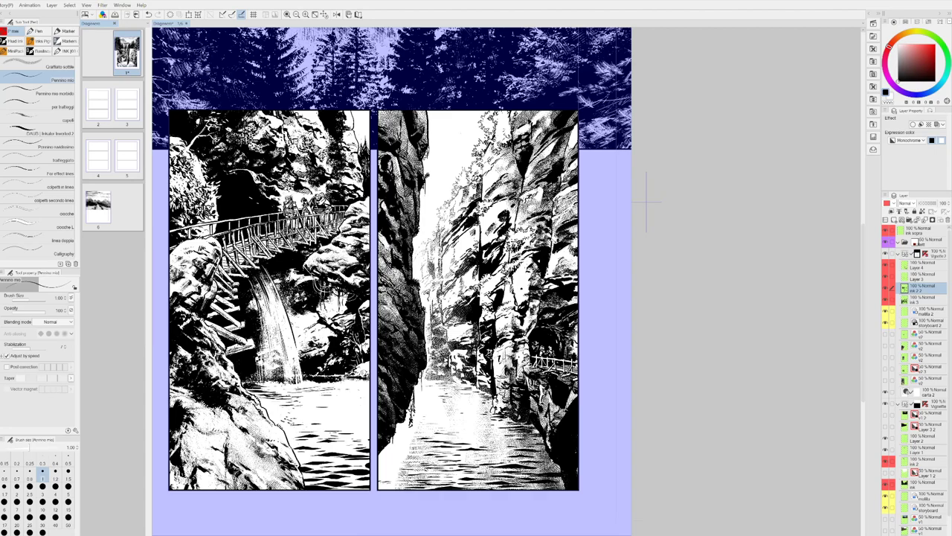
- Refine the ink details on the upper part of the right-hand cliff with short Pennino mix strokes
key(c)
scroll(487, 178, up, 2)
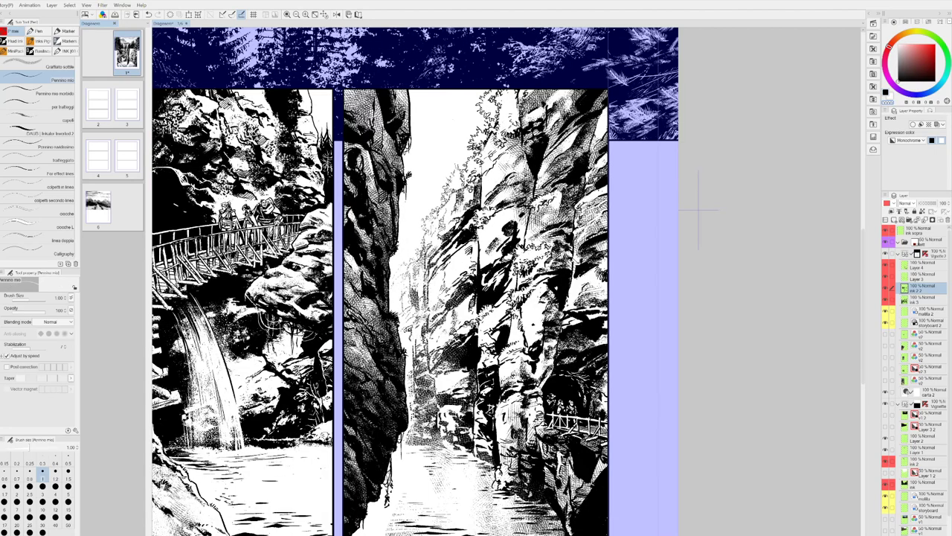
key(c)
drag(496, 165, 506, 160)
drag(537, 103, 546, 96)
mouse_move(547, 97)
mouse_down()
mouse_move(555, 90)
mouse_move(538, 90)
mouse_up()
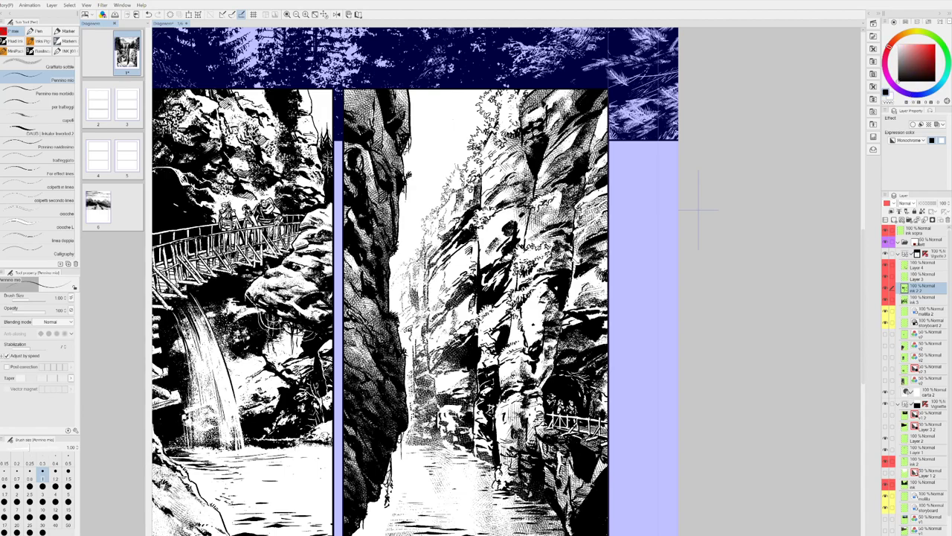
click(932, 266)
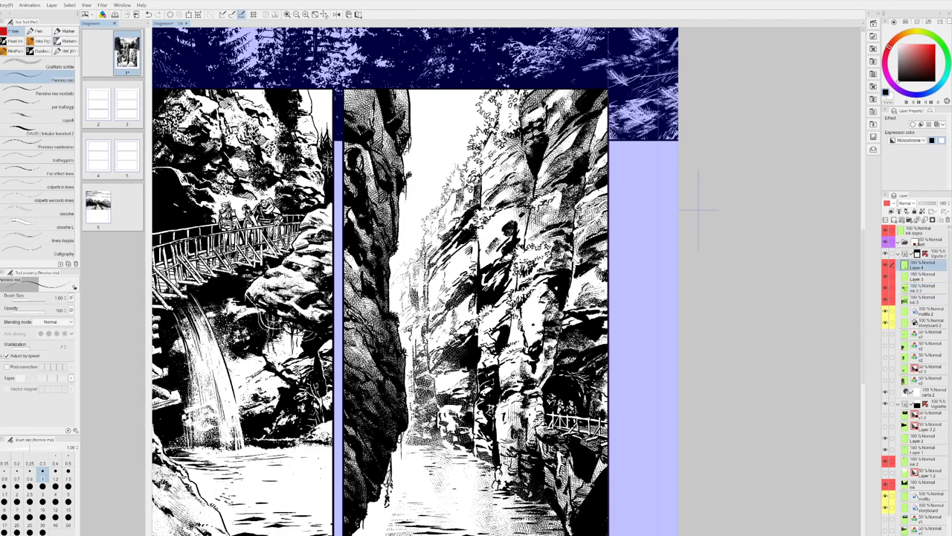
key(alt+bracketleft)
key(alt+bracketleft)
- Add short parallel diagonal hatch strokes to the middle section of the right-hand cliff on the ink 2 2 layer
key(x)
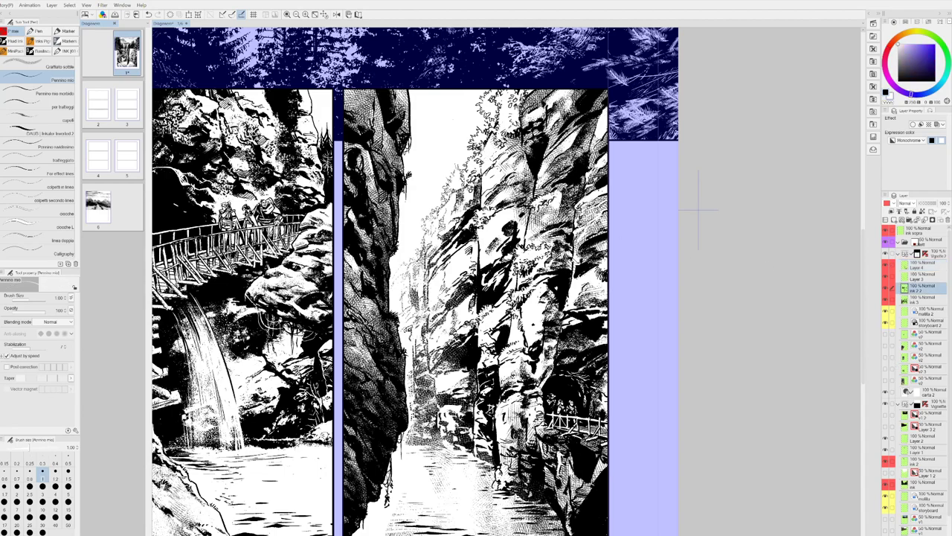
drag(697, 210, 692, 175)
key(x)
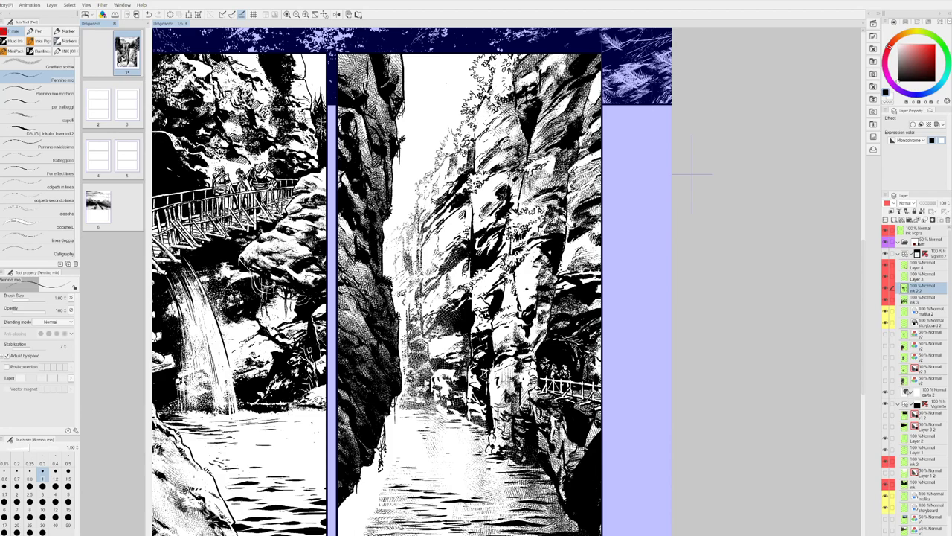
drag(523, 178, 511, 187)
drag(521, 179, 509, 192)
drag(521, 183, 511, 195)
drag(520, 187, 512, 199)
drag(520, 191, 513, 209)
- Add diagonal hatch strokes to the rock face higher up on the right-hand cliff
drag(517, 123, 505, 133)
drag(513, 129, 505, 139)
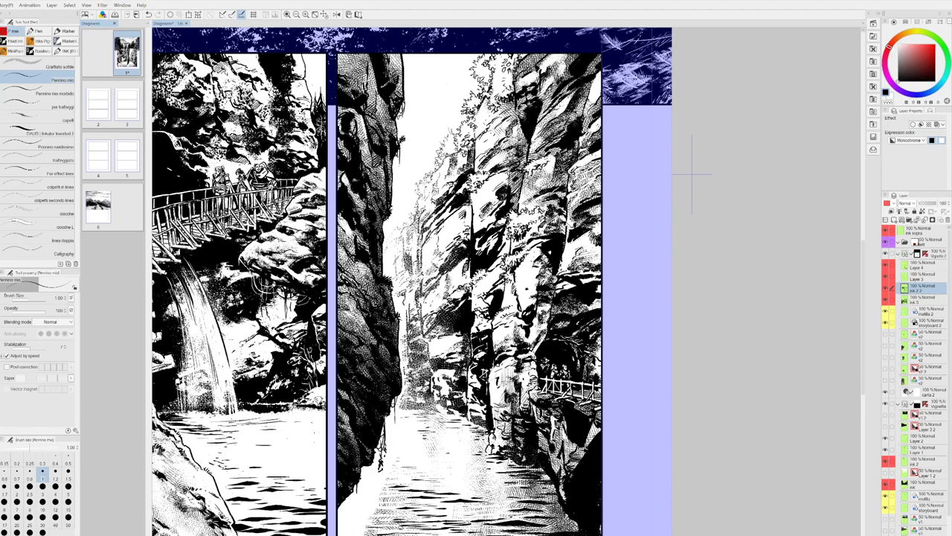
mouse_move(521, 133)
mouse_down()
mouse_move(522, 145)
mouse_move(498, 156)
mouse_up()
- Refine the right-hand cliff's shading with Pennino mix, alternating between the main and sub drawing colours
key(x)
key(x)
key(x)
key(x)
key(x)
key(x)
key(x)
key(x)
key(x)
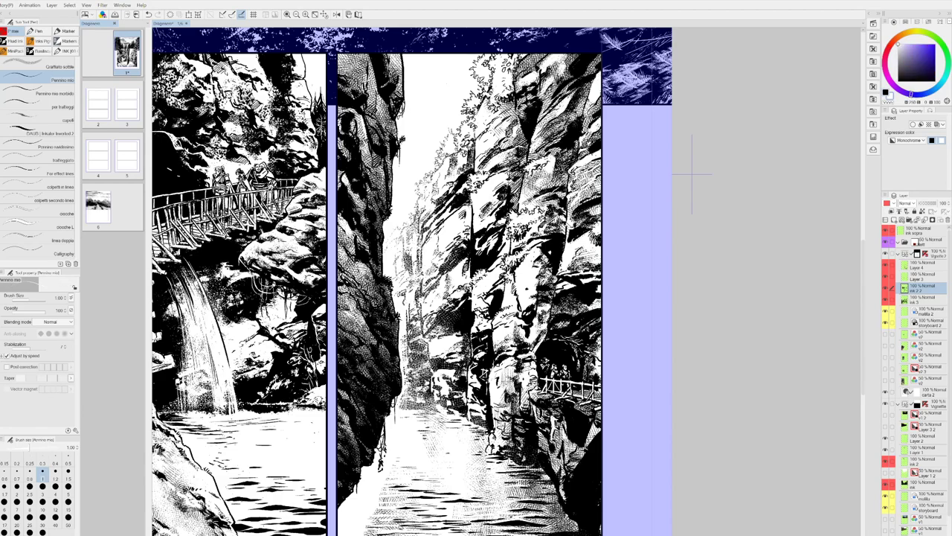
key(x)
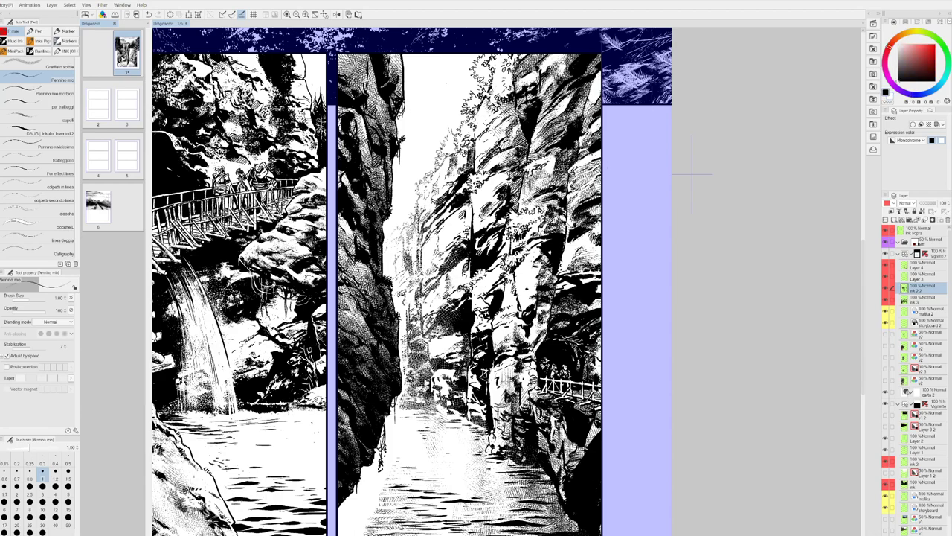
key(x)
key(x)
key(x)
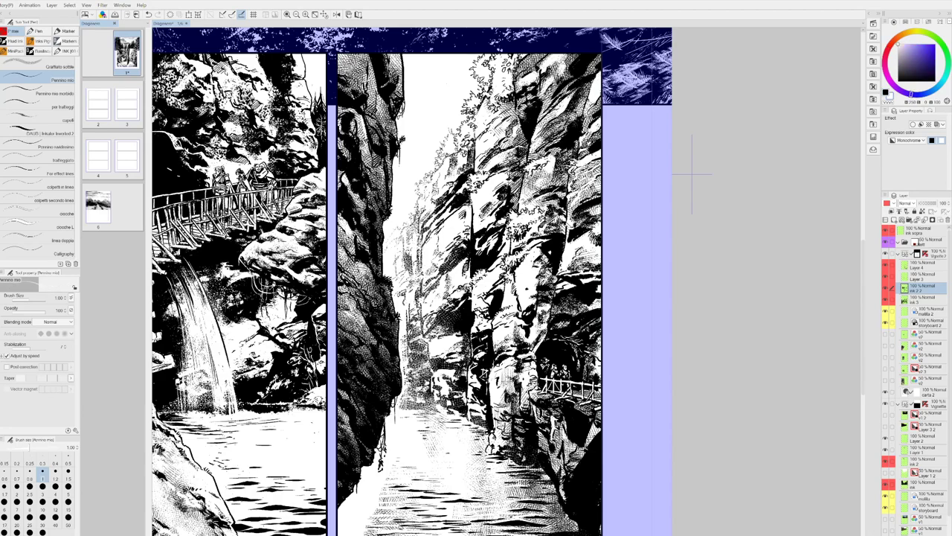
key(x)
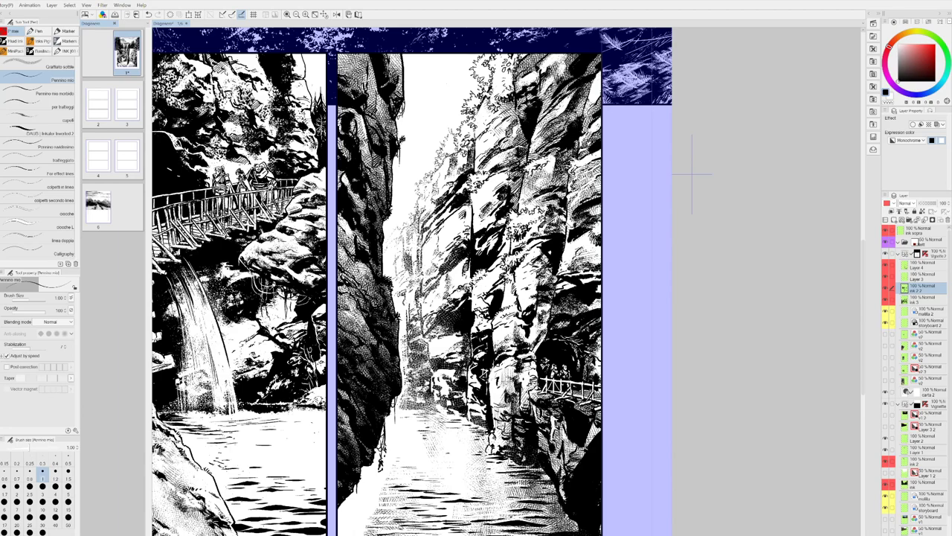
drag(605, 395, 607, 357)
scroll(606, 357, down, 1)
drag(646, 331, 638, 340)
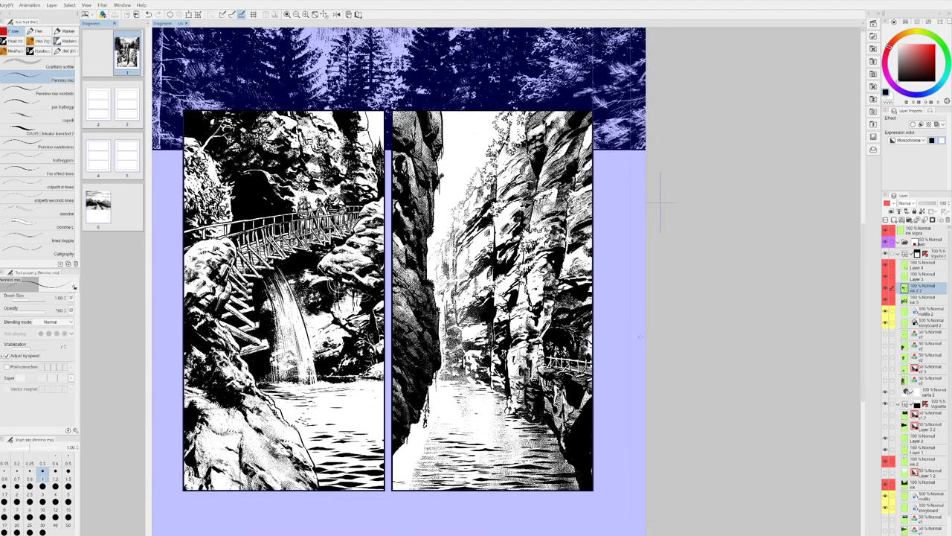